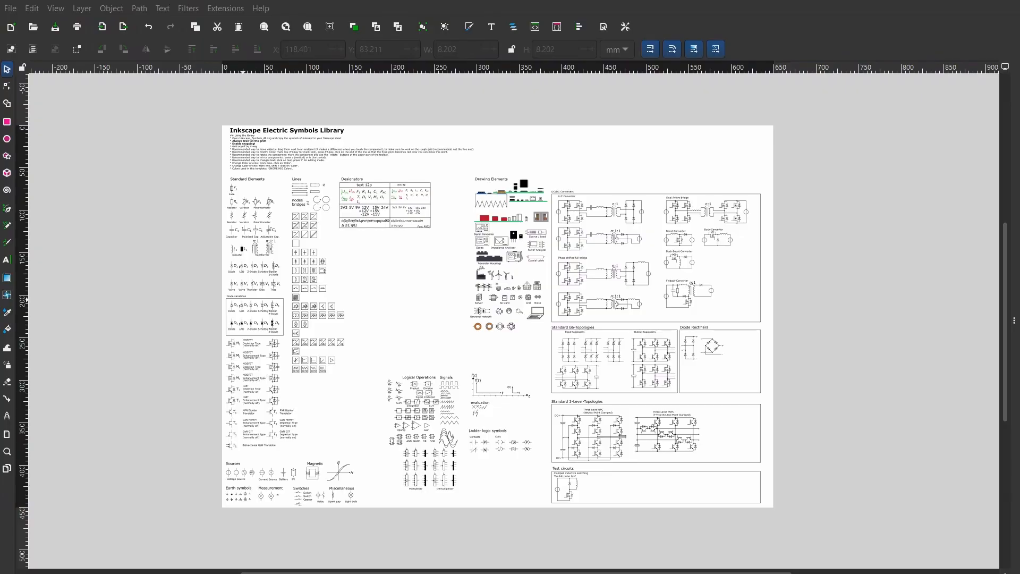
- Examine the electric symbols library sheet, including the diode variations at close range and the converter topologies
scroll(242, 300, up, 3)
scroll(274, 305, up, 2)
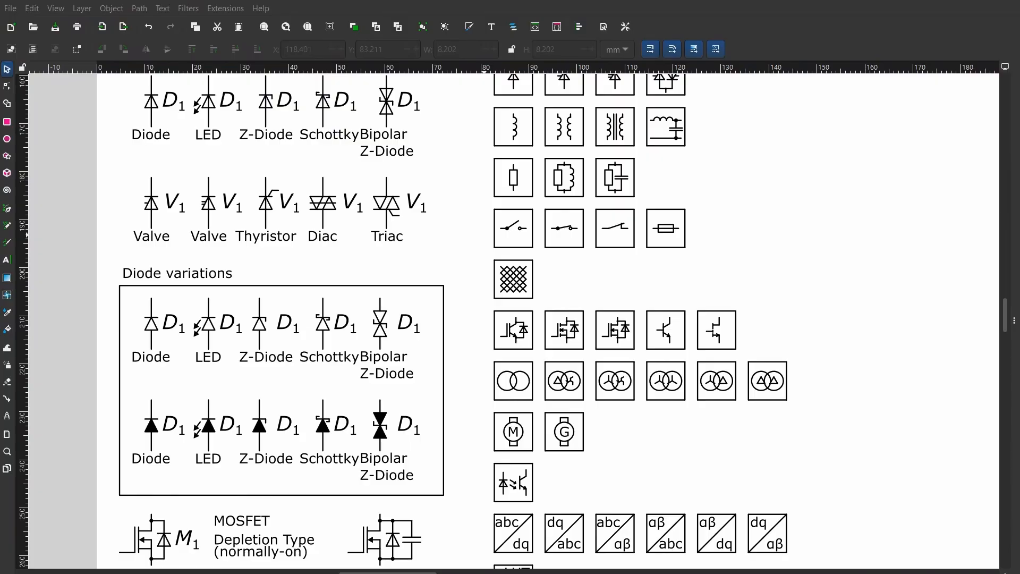
scroll(484, 235, up, 2)
scroll(483, 235, down, 4)
scroll(326, 247, up, 5)
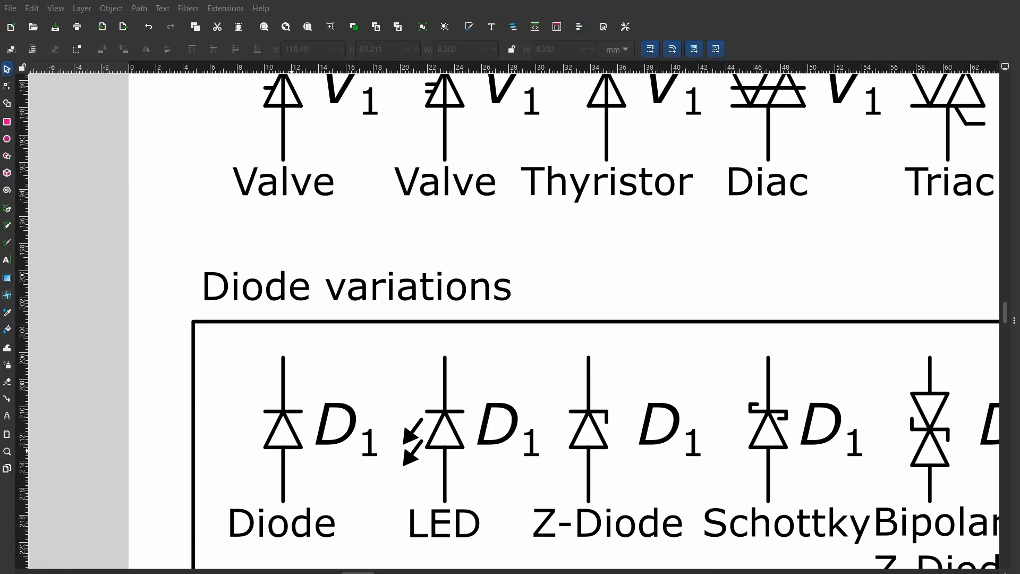
scroll(293, 448, up, 10)
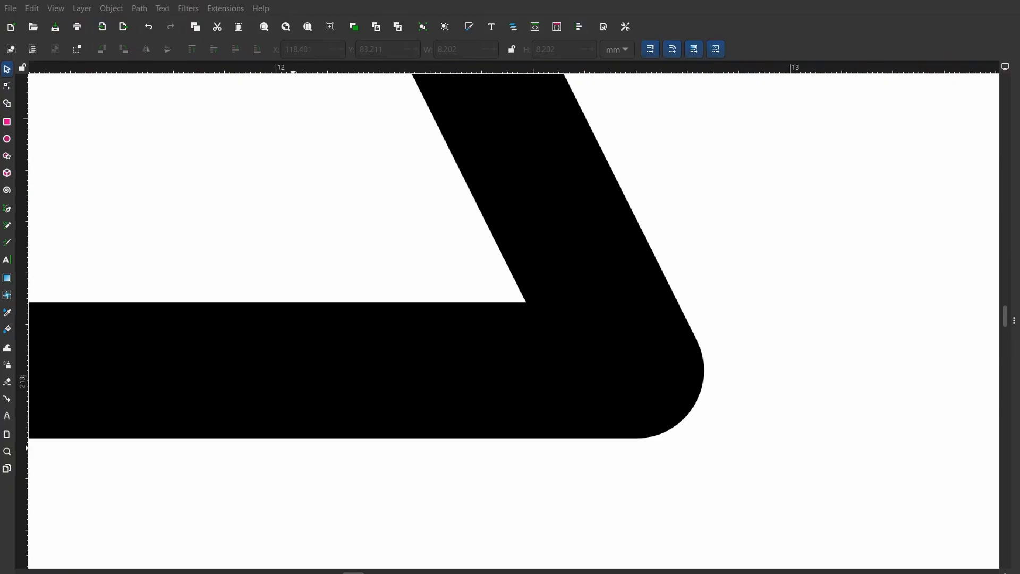
scroll(294, 448, down, 10)
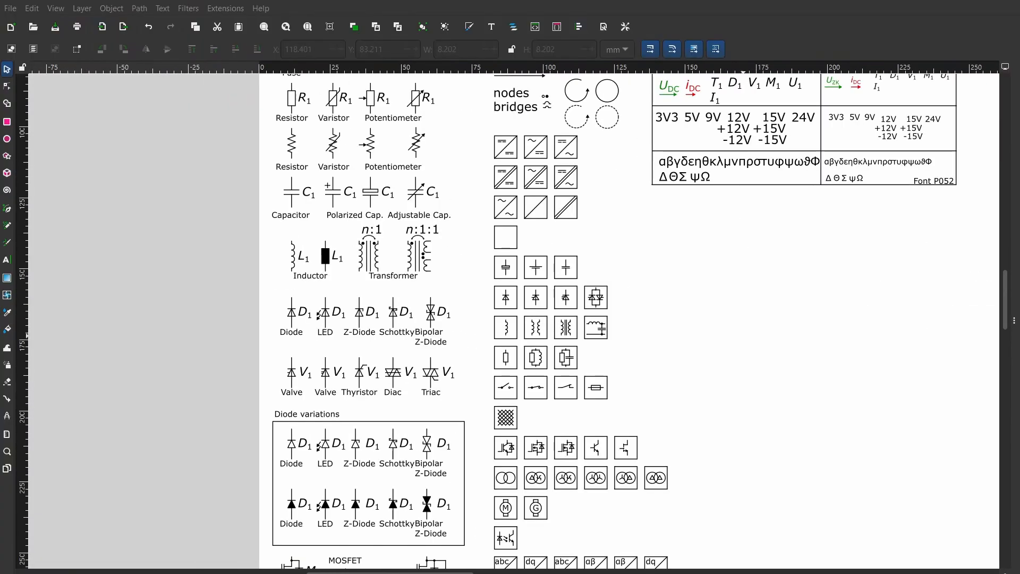
scroll(743, 336, down, 2)
drag(792, 341, 412, 317)
drag(355, 335, 379, 331)
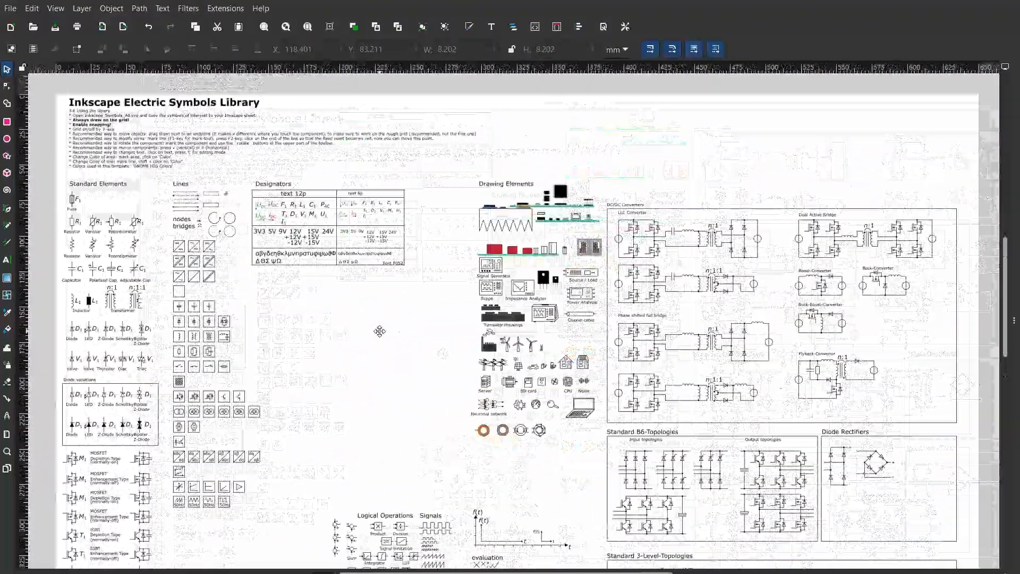
ctrl+scroll(291, 353, down, 1)
scroll(294, 350, down, 4)
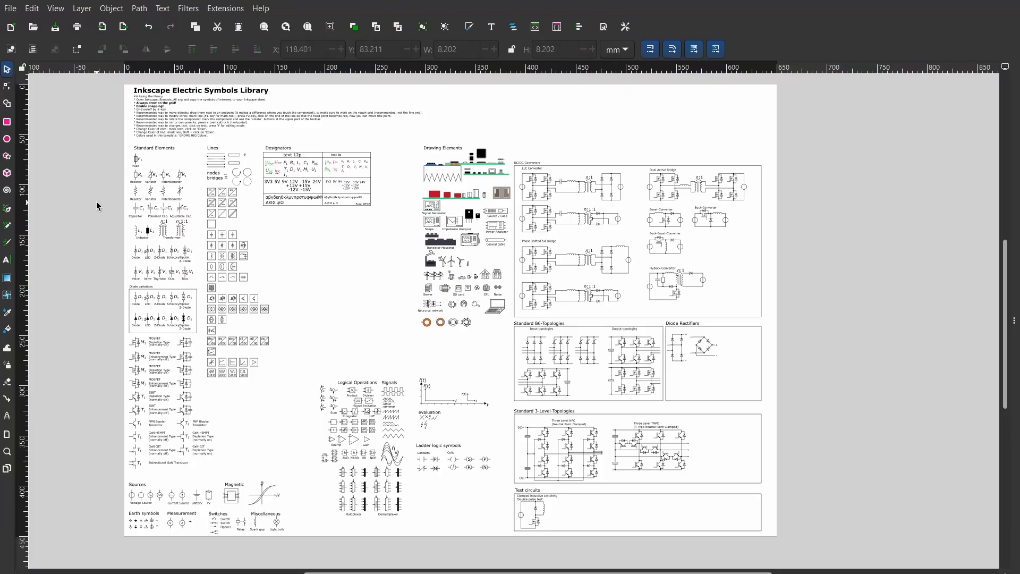
- Select the rectangular resistor symbol together with its R1 designator and name label in the Standard Elements section
ctrl+scroll(85, 170, up, 8)
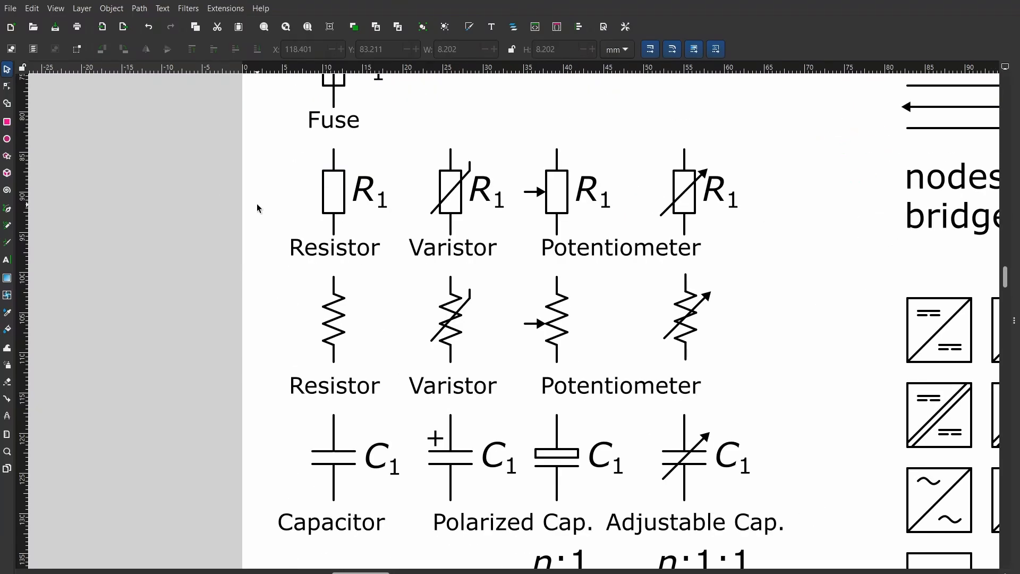
ctrl+scroll(276, 186, up, 1)
drag(290, 129, 455, 297)
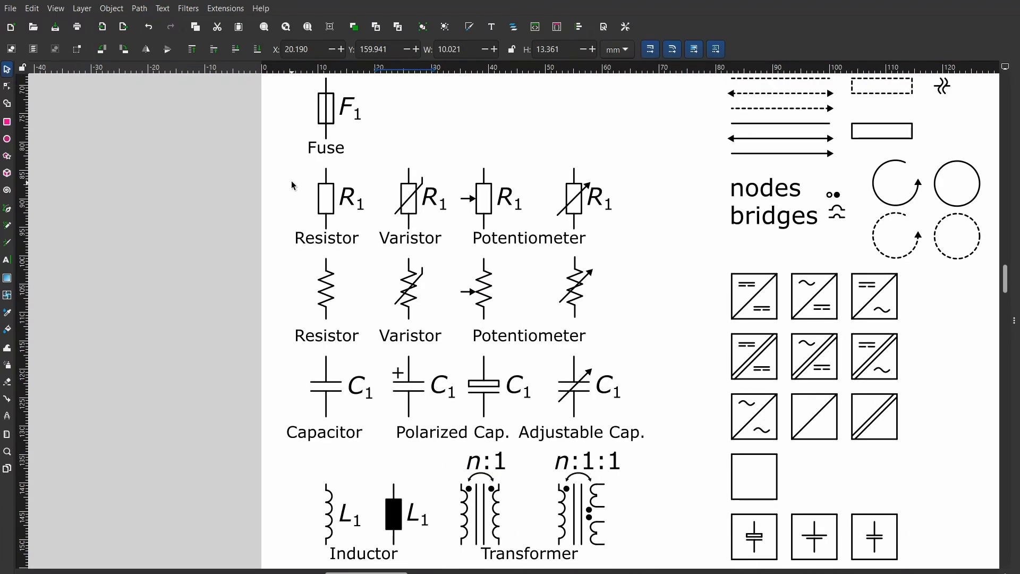
drag(288, 169, 376, 260)
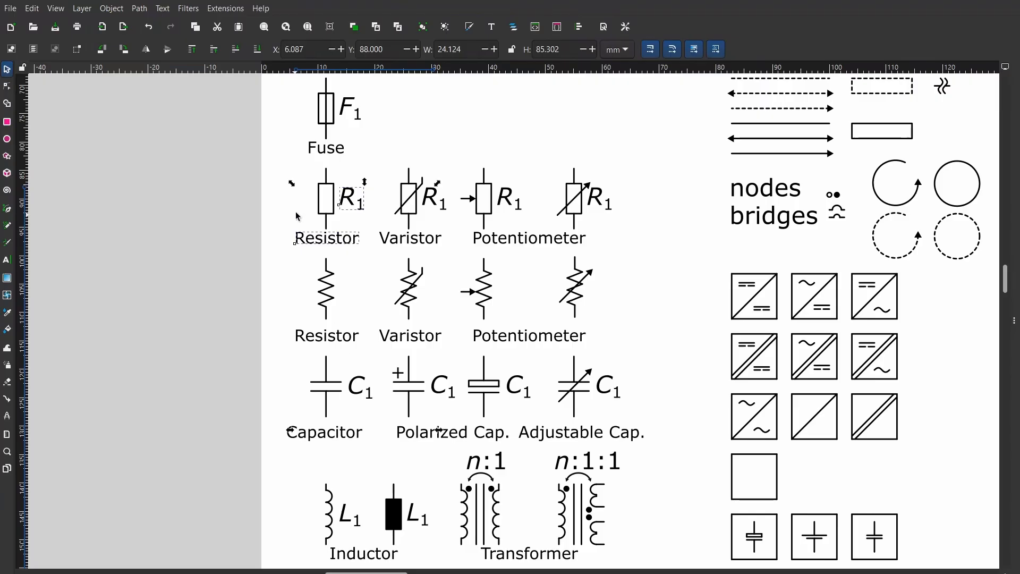
shift+click(333, 197)
- Look through the Standard Elements section, comparing the diodes, inductors, capacitors and potentiometers with their designators
scroll(215, 410, down, 10)
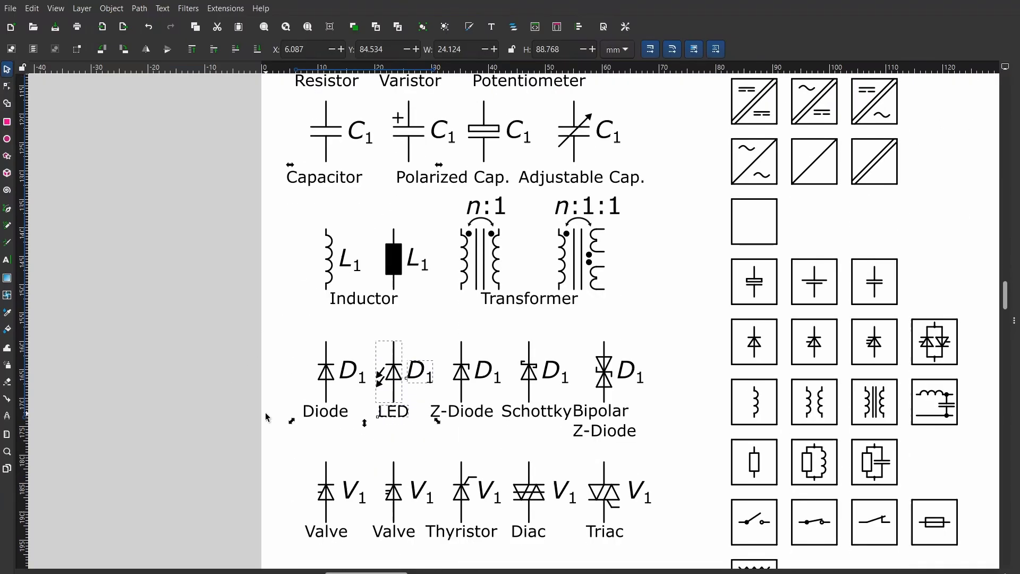
scroll(267, 417, down, 3)
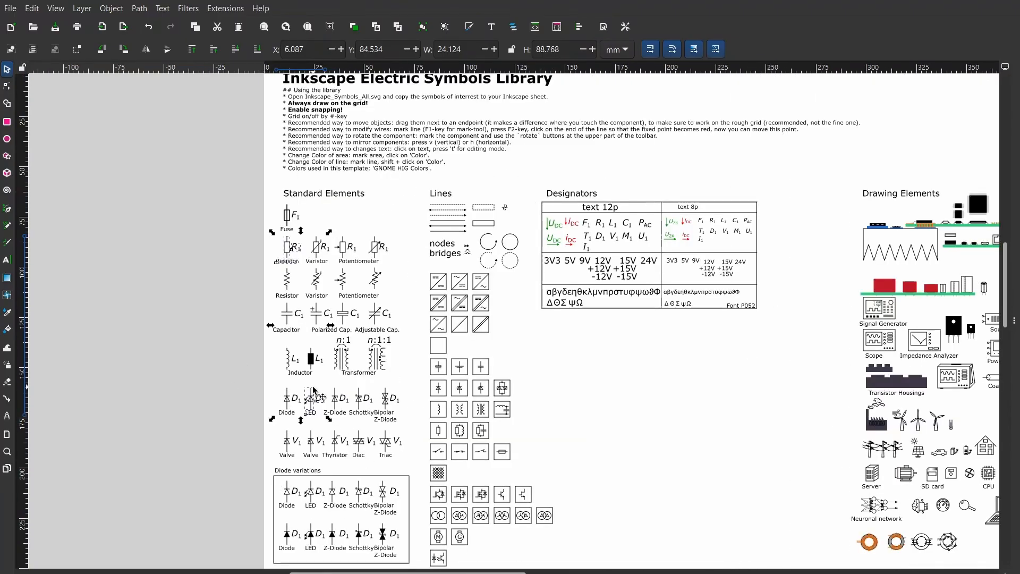
ctrl+scroll(314, 390, up, 4)
scroll(274, 461, up, 10)
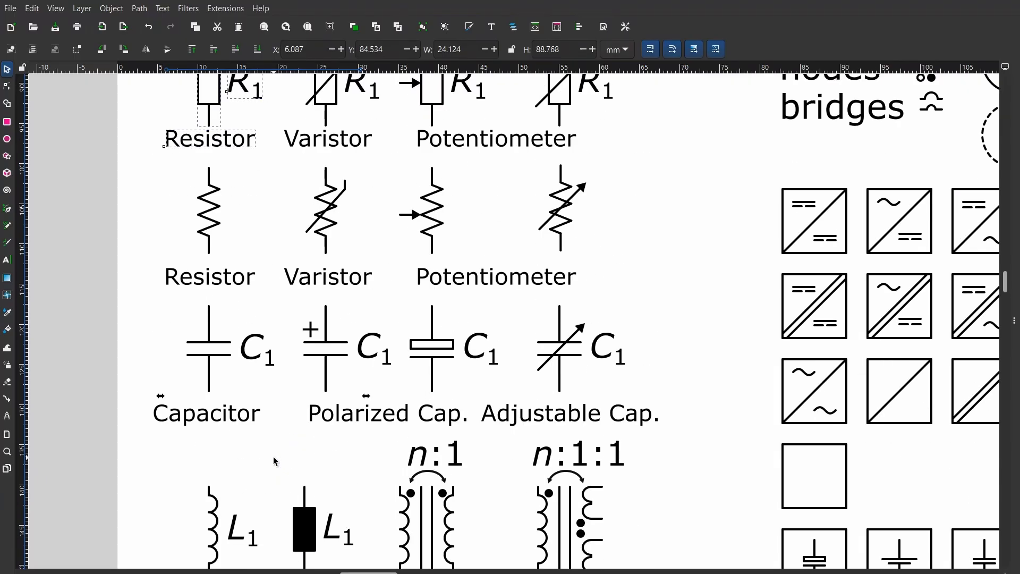
scroll(275, 461, down, 8)
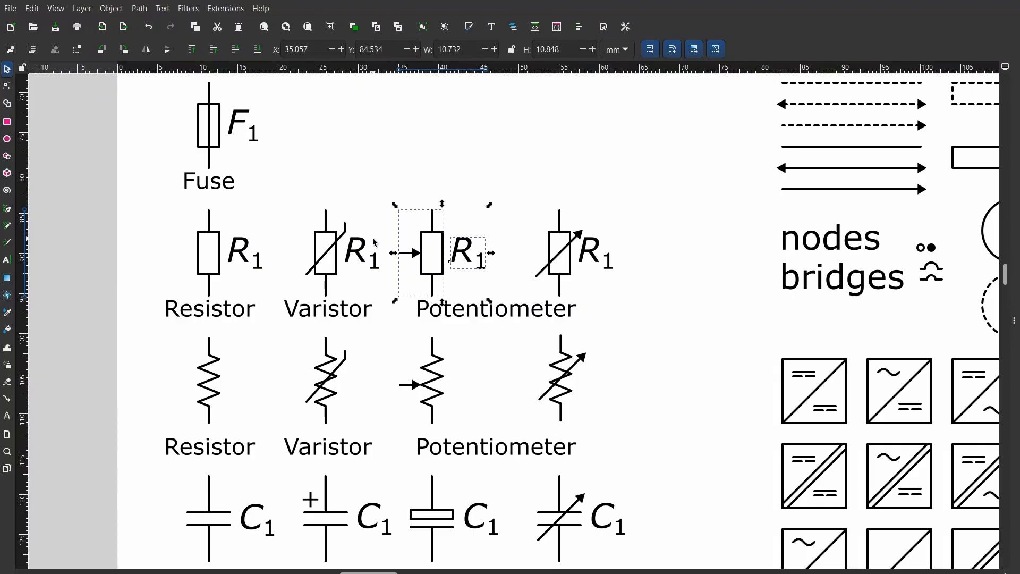
scroll(266, 308, up, 10)
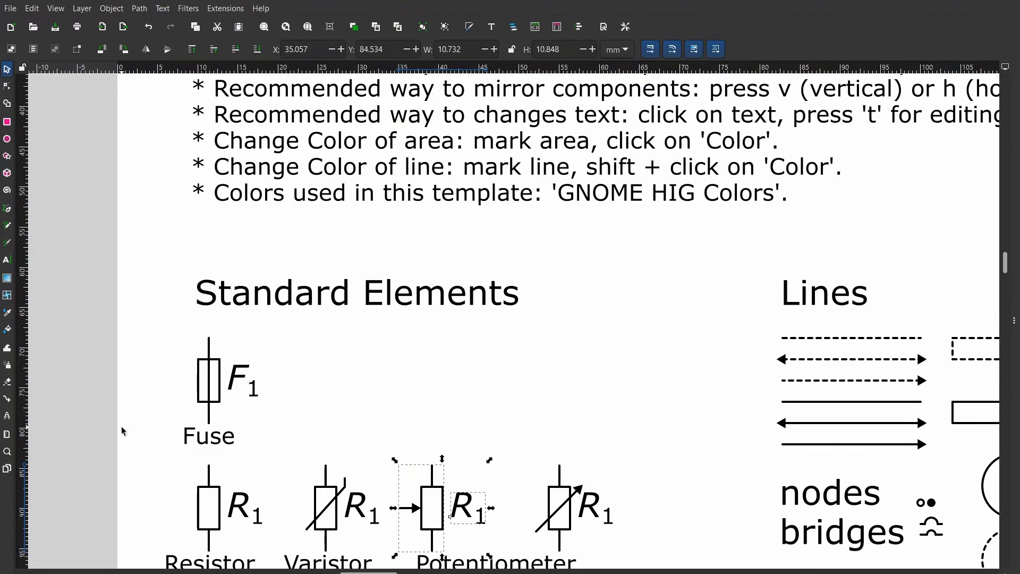
- Copy the rectangular resistor symbol with its R1 designator and name label from the library
scroll(128, 426, down, 5)
drag(161, 327, 278, 468)
right_click(204, 370)
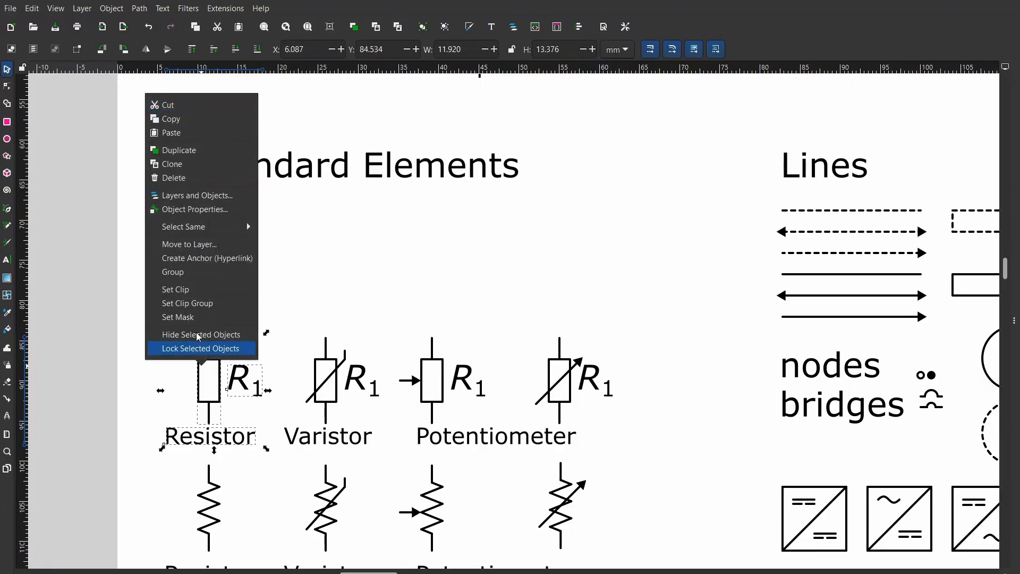
click(208, 120)
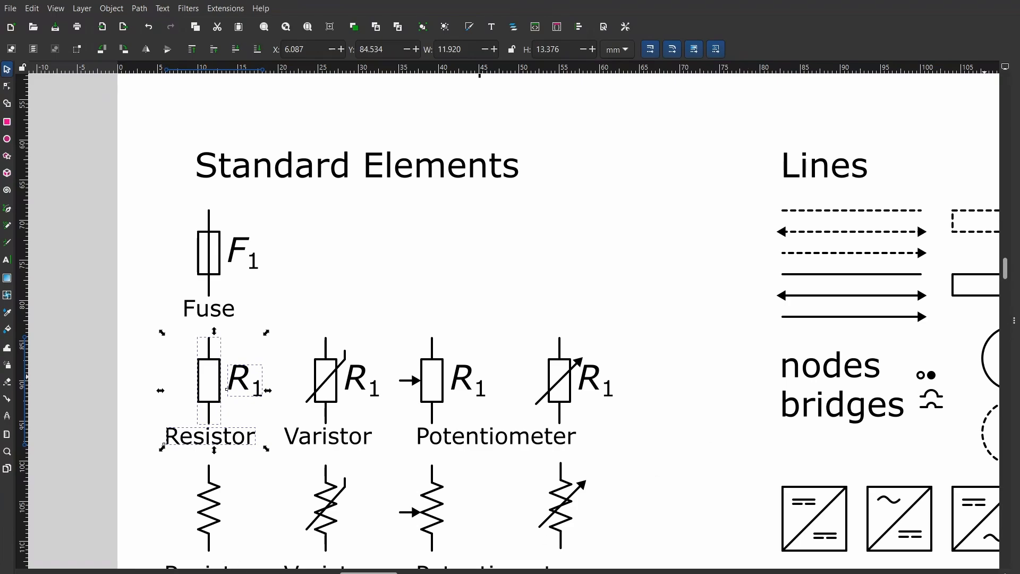
- Switch to the separate drawing document and inspect the resistor symbol placed on its page
key(alt+Tab)
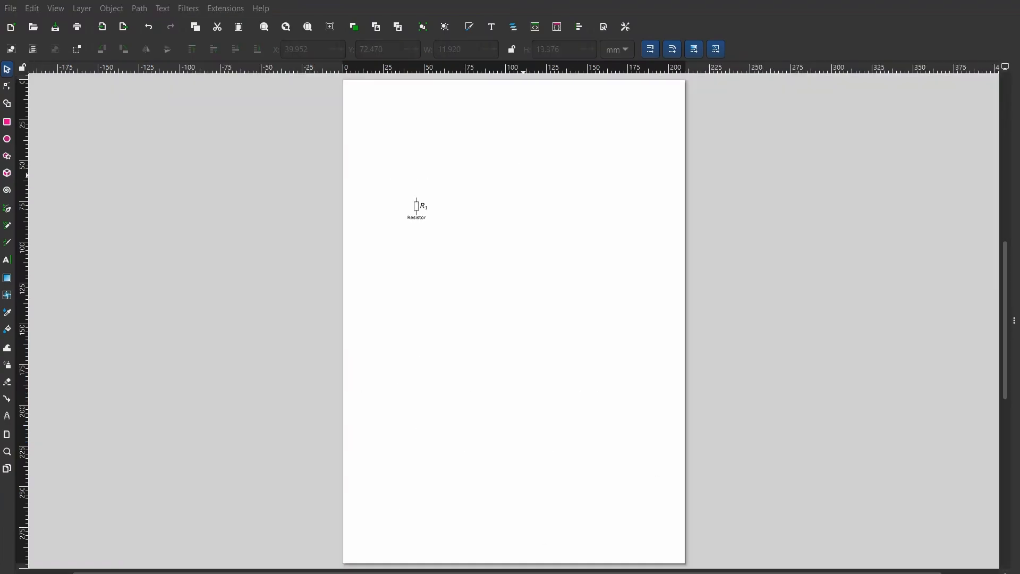
scroll(435, 226, up, 6)
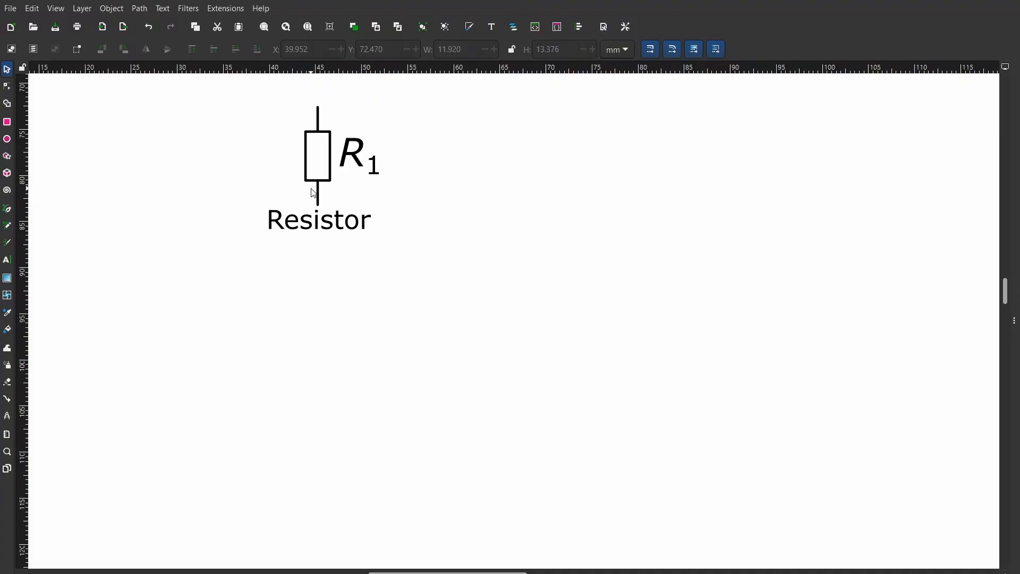
scroll(311, 188, down, 5)
scroll(311, 188, up, 4)
scroll(308, 192, down, 4)
scroll(306, 195, up, 2)
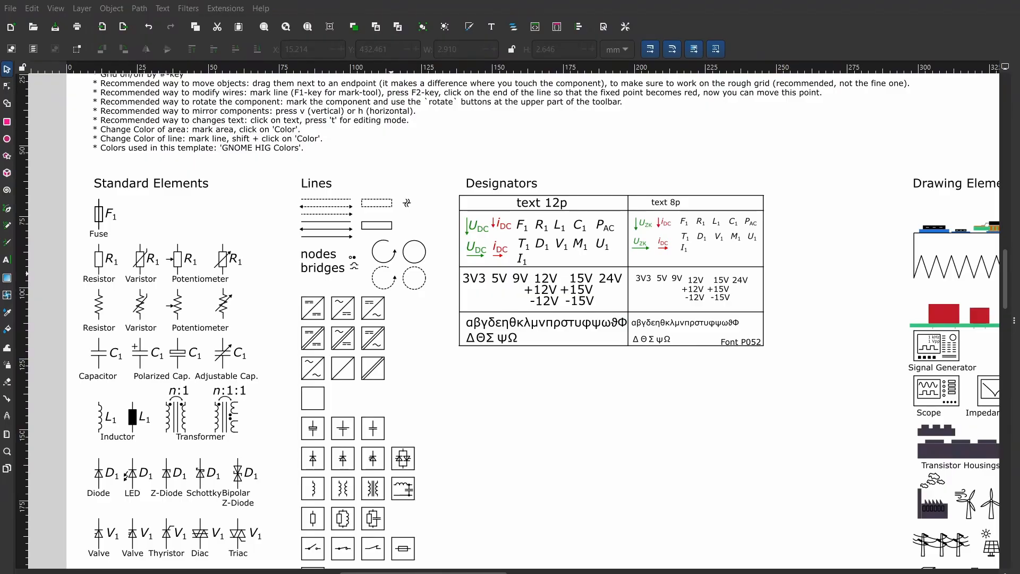
- Select the node symbols together with the plain solid line in the Lines section of the library
scroll(292, 259, up, 5)
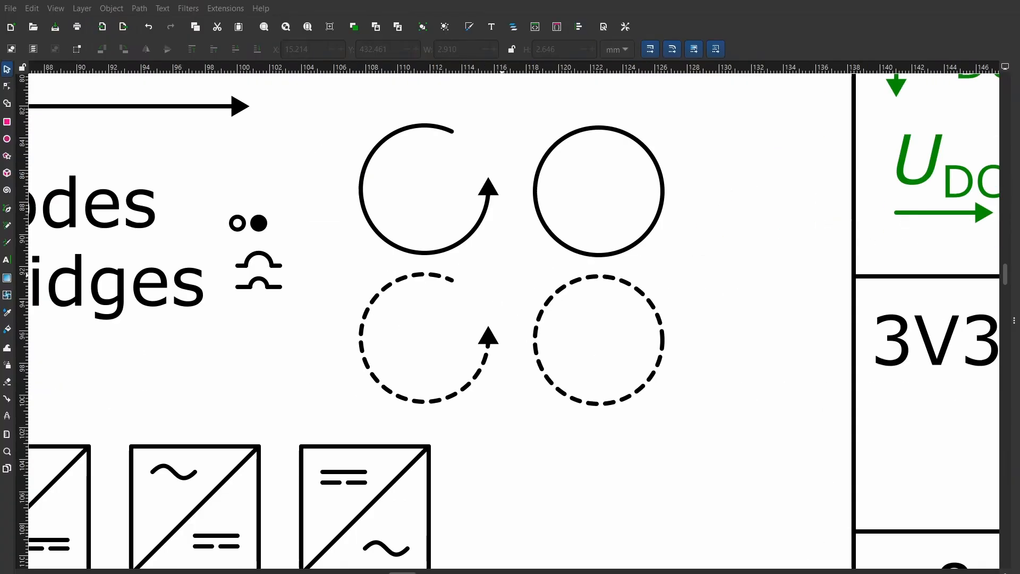
scroll(500, 272, up, 4)
scroll(376, 492, left, 6)
scroll(376, 492, up, 8)
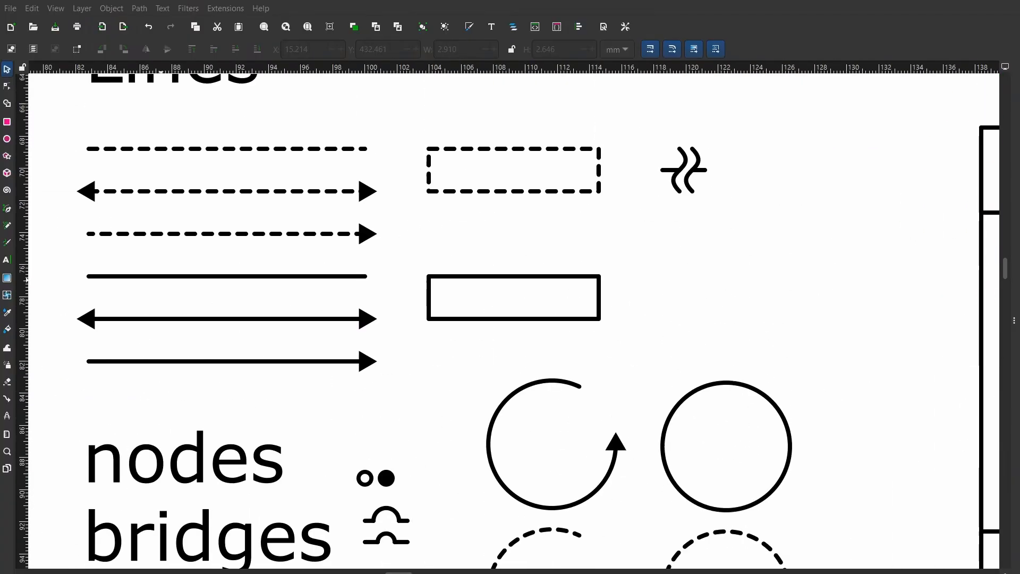
click(376, 488)
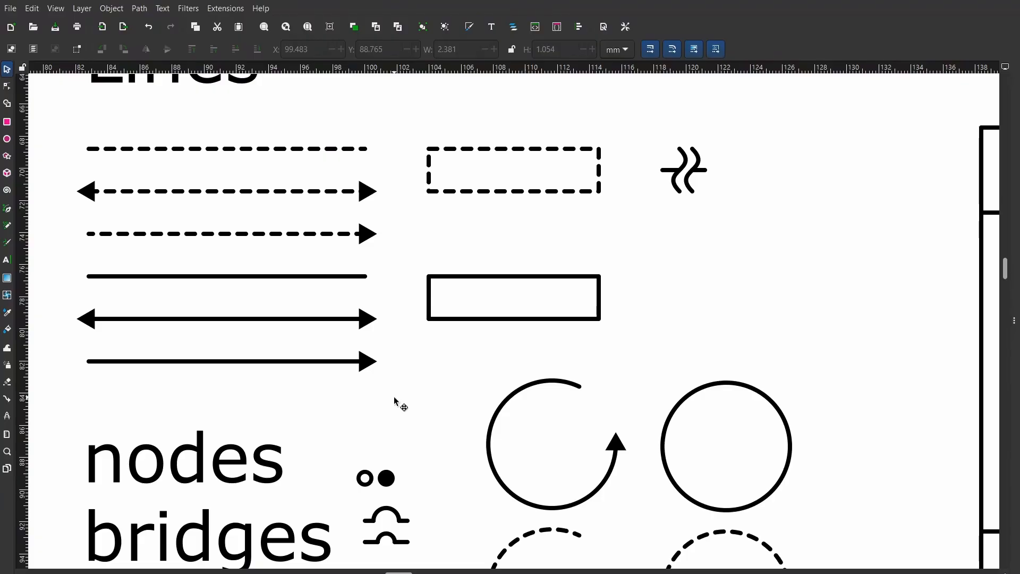
click(386, 478)
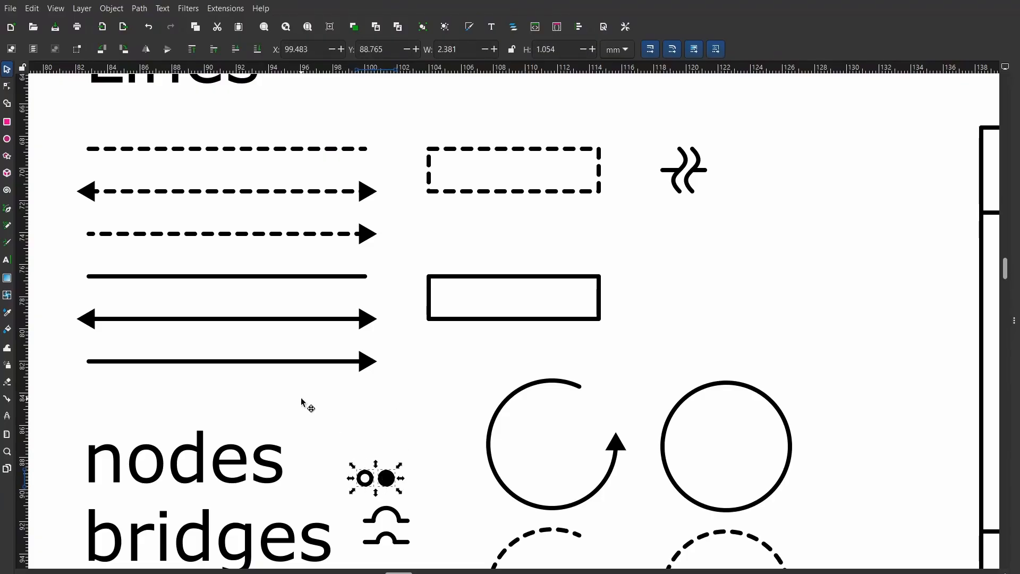
shift+click(251, 277)
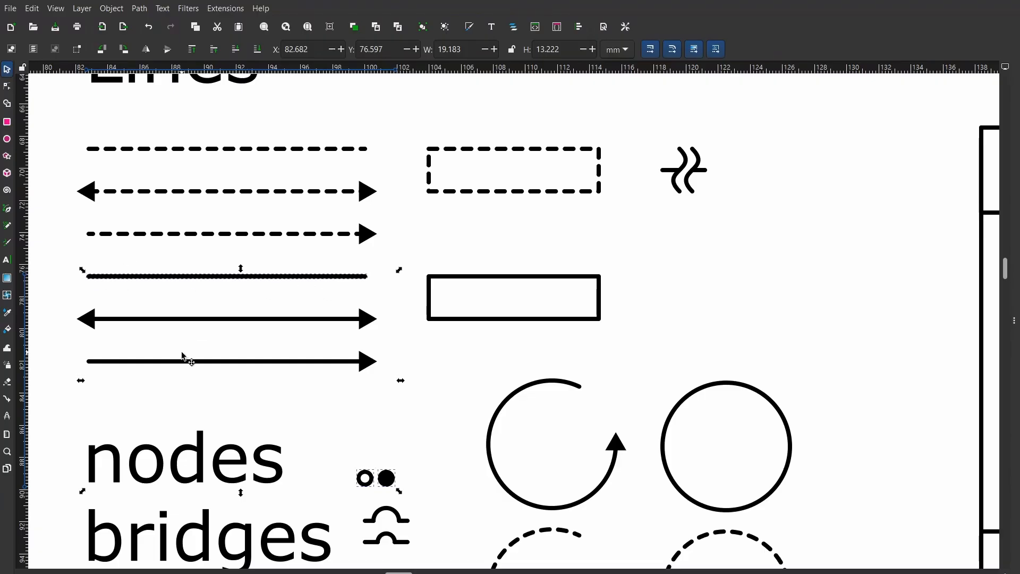
- Select the "text 8p" heading and the R1 designator in the small-text column of the Designators table
scroll(201, 361, down, 3)
scroll(775, 459, right, 4)
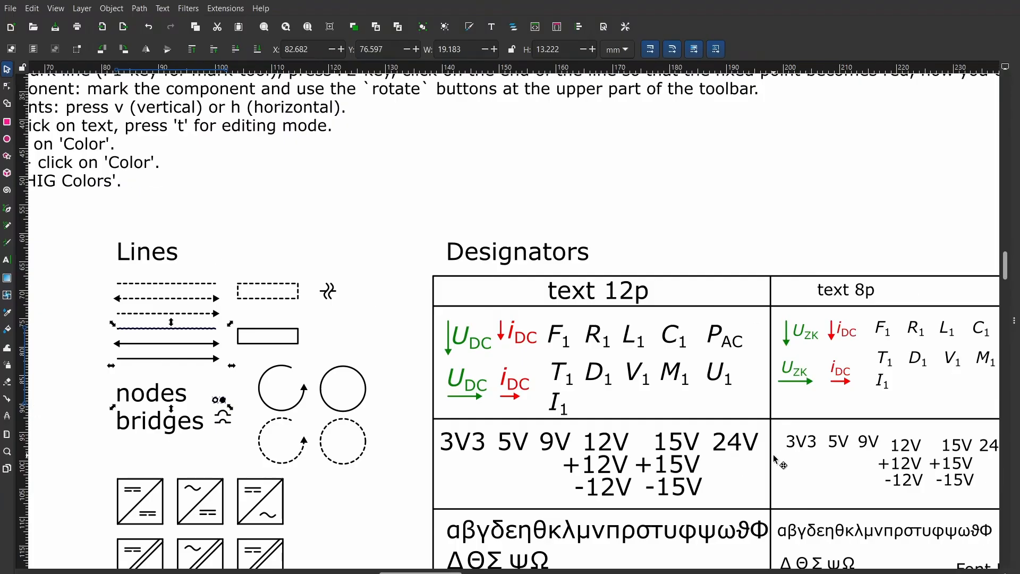
scroll(775, 459, right, 4)
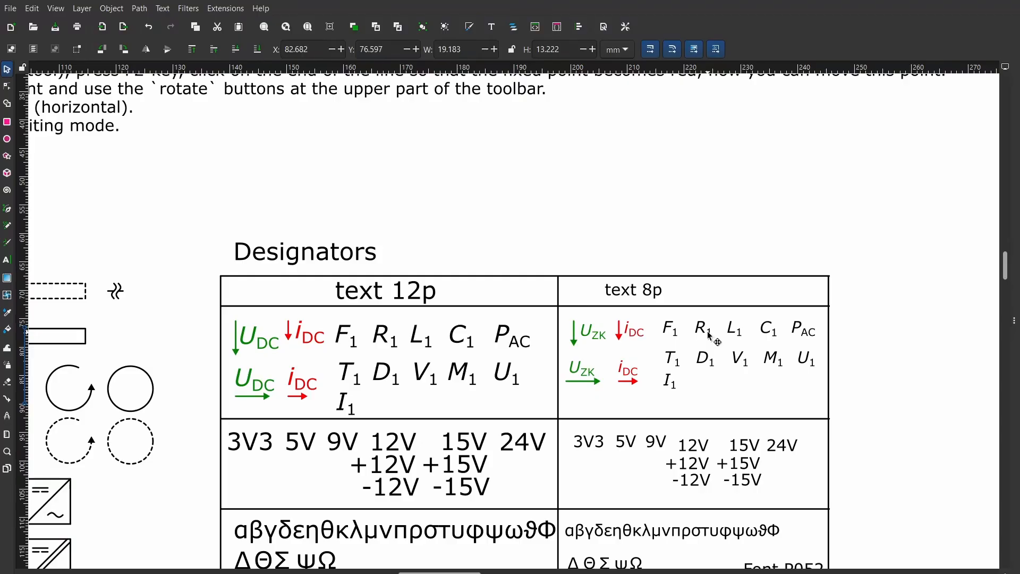
scroll(715, 348, up, 2)
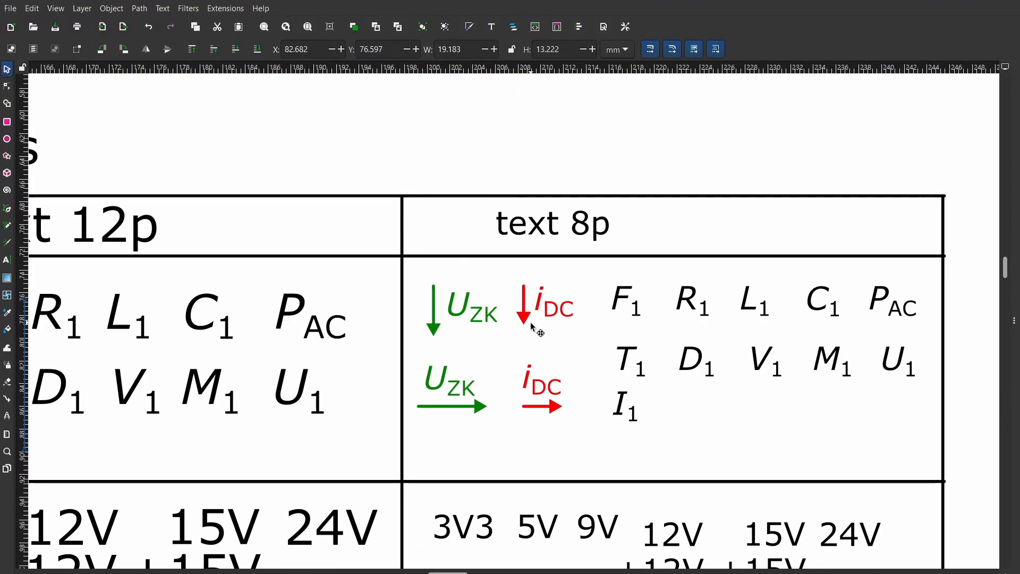
scroll(532, 327, down, 3)
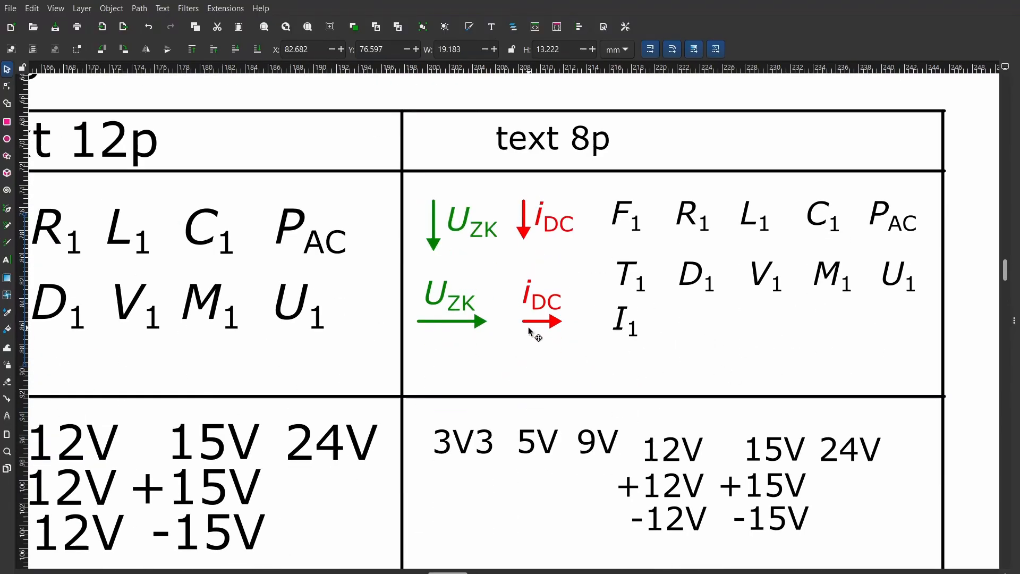
click(588, 141)
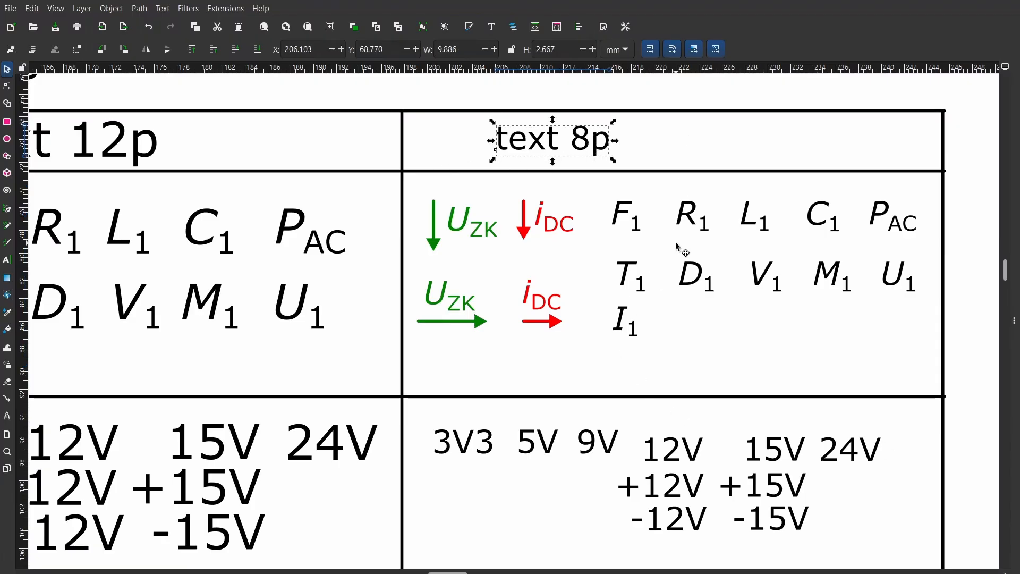
shift+click(692, 218)
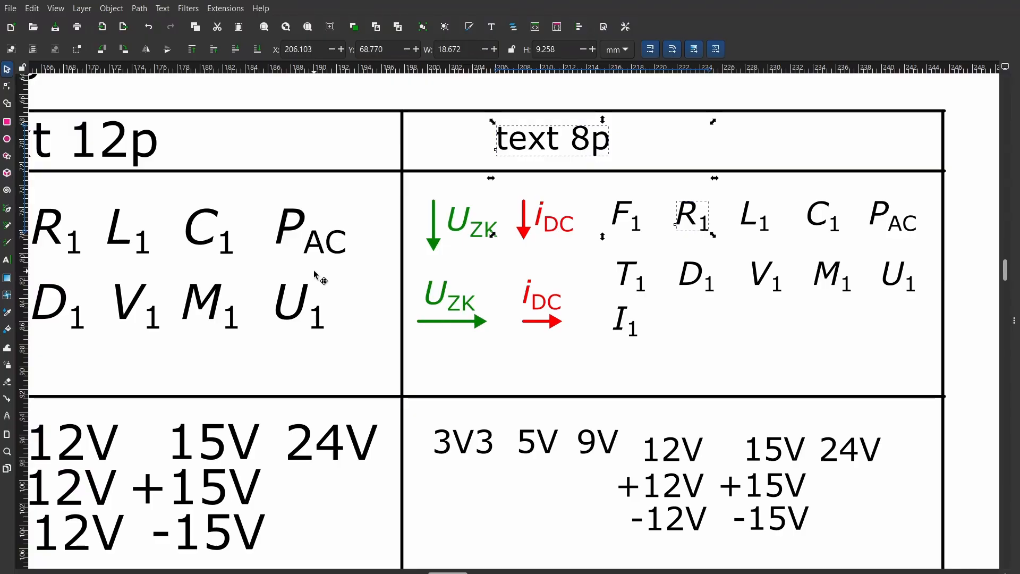
- Add the 5V label from the 8p column to the selection and review the whole Designators table
scroll(497, 473, down, 4)
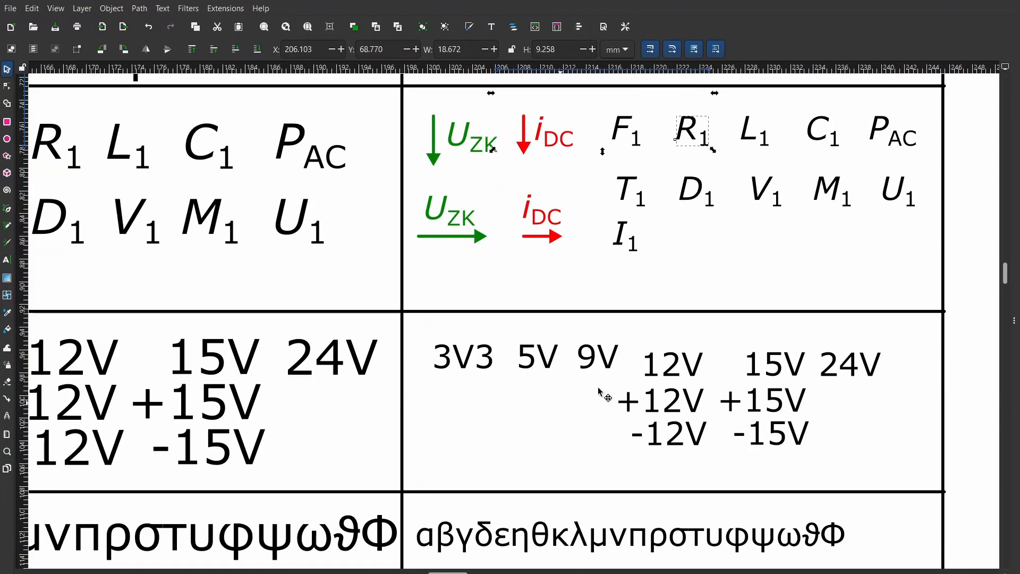
scroll(449, 430, up, 9)
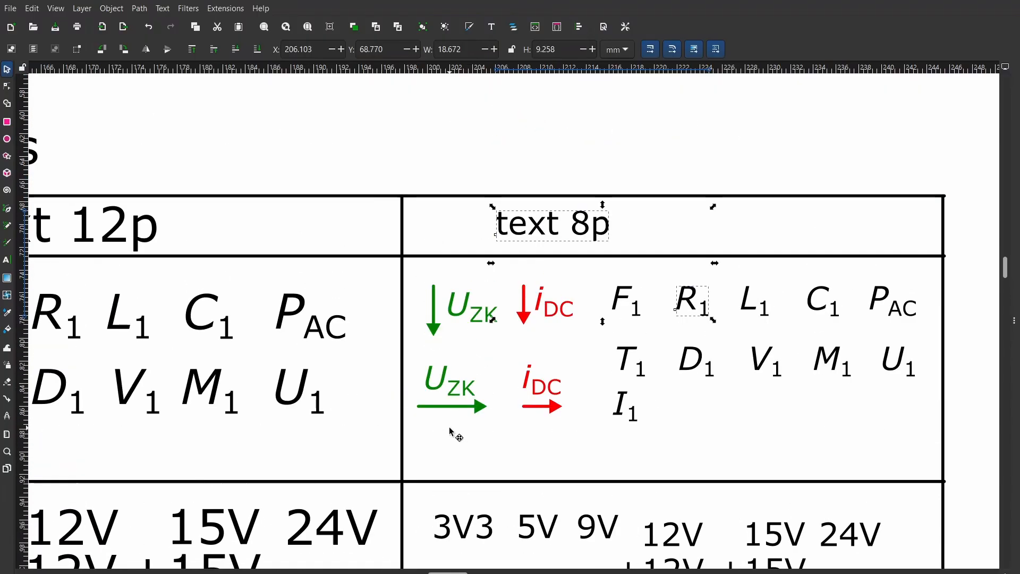
scroll(455, 433, down, 9)
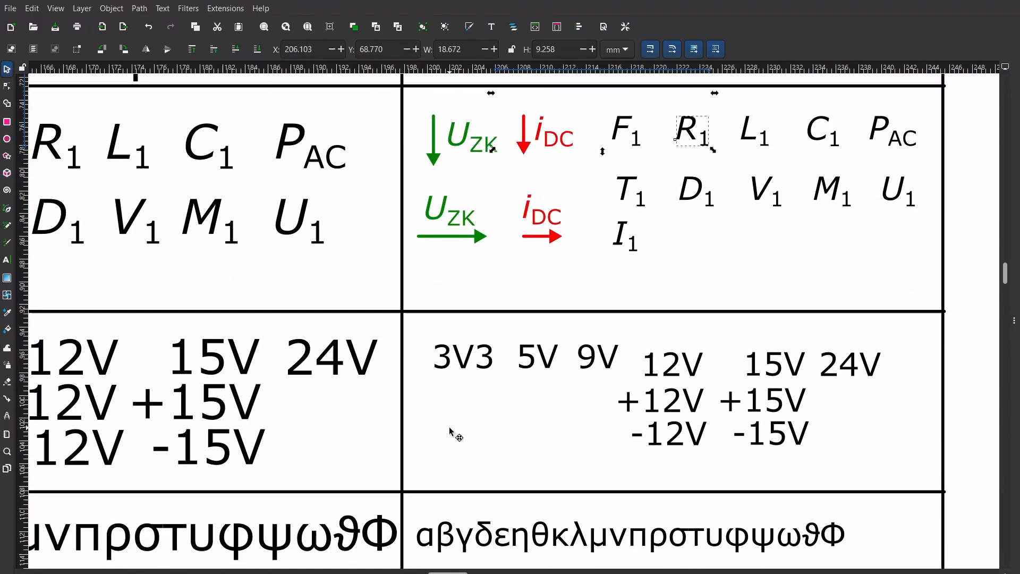
shift+click(541, 363)
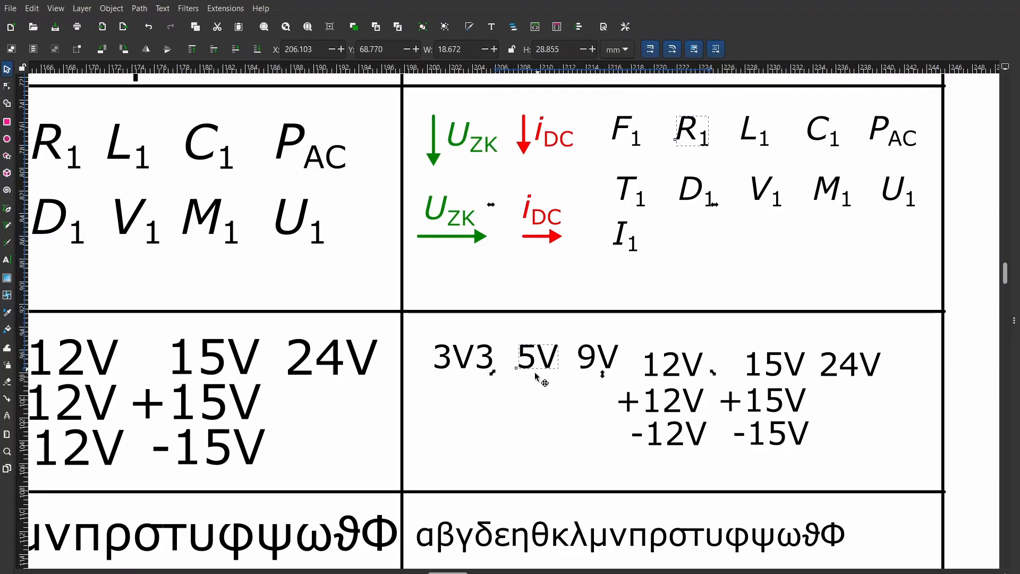
scroll(511, 396, down, 2)
scroll(287, 423, left, 5)
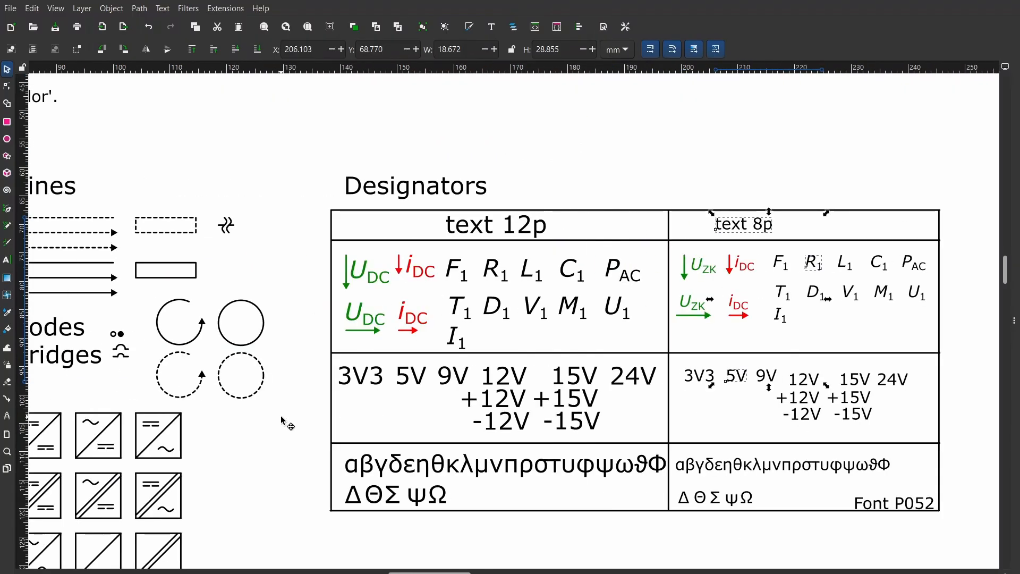
- Add the Ω symbol from the 8p column of the Designators table to the selection
scroll(828, 534, left, 3)
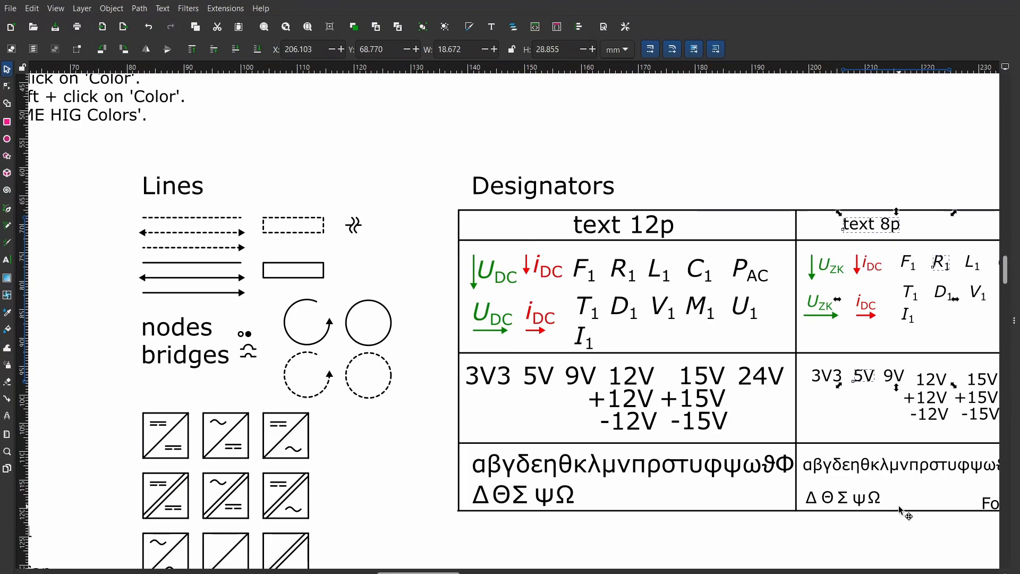
scroll(902, 511, right, 1)
scroll(902, 512, right, 3)
scroll(770, 425, up, 3)
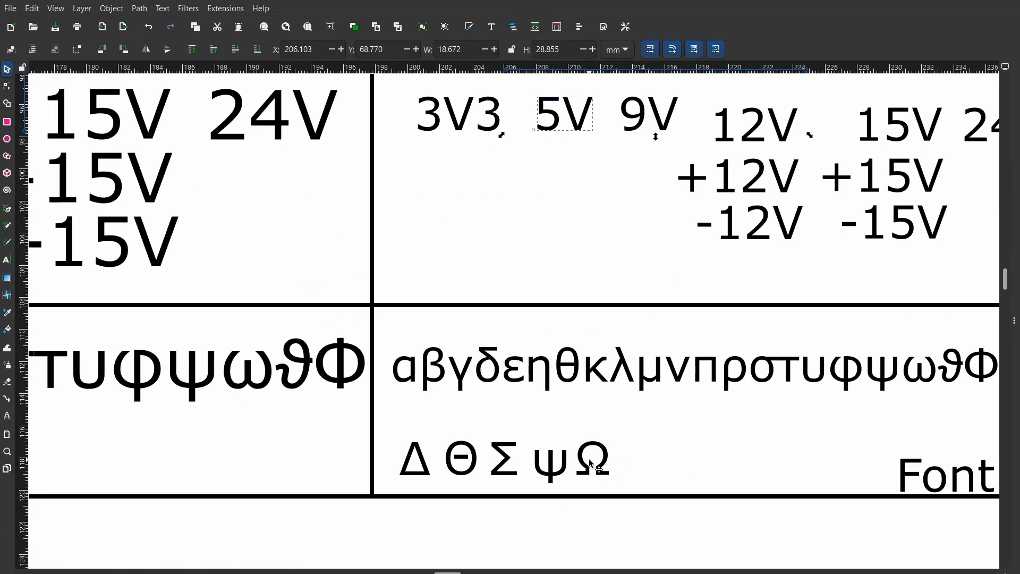
scroll(587, 473, up, 4)
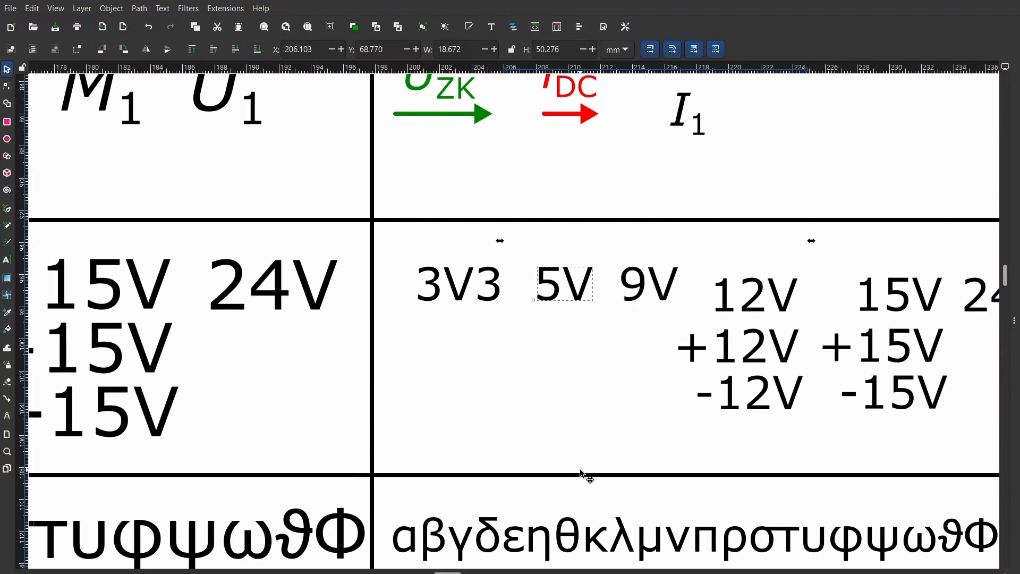
- Add the node symbols beside the "nodes" label in the Lines section to the selection
scroll(581, 473, left, 8)
scroll(587, 473, left, 1)
scroll(588, 473, right, 4)
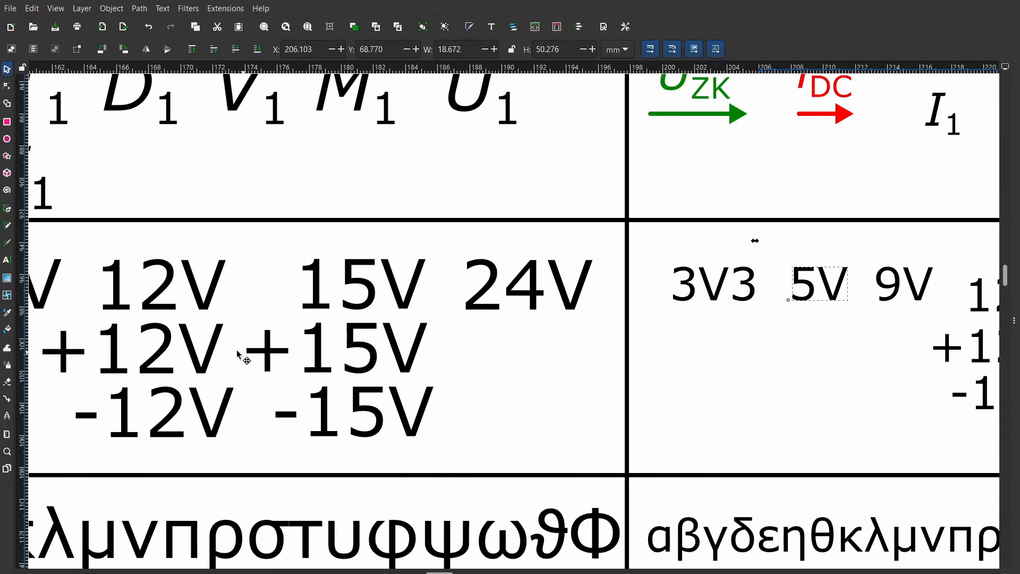
scroll(139, 332, down, 6)
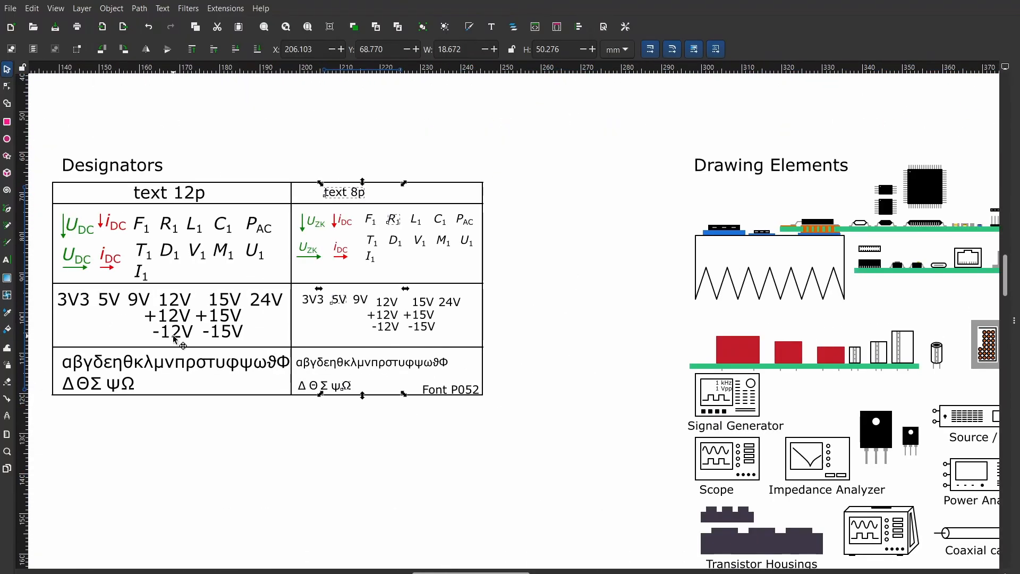
scroll(201, 335, left, 6)
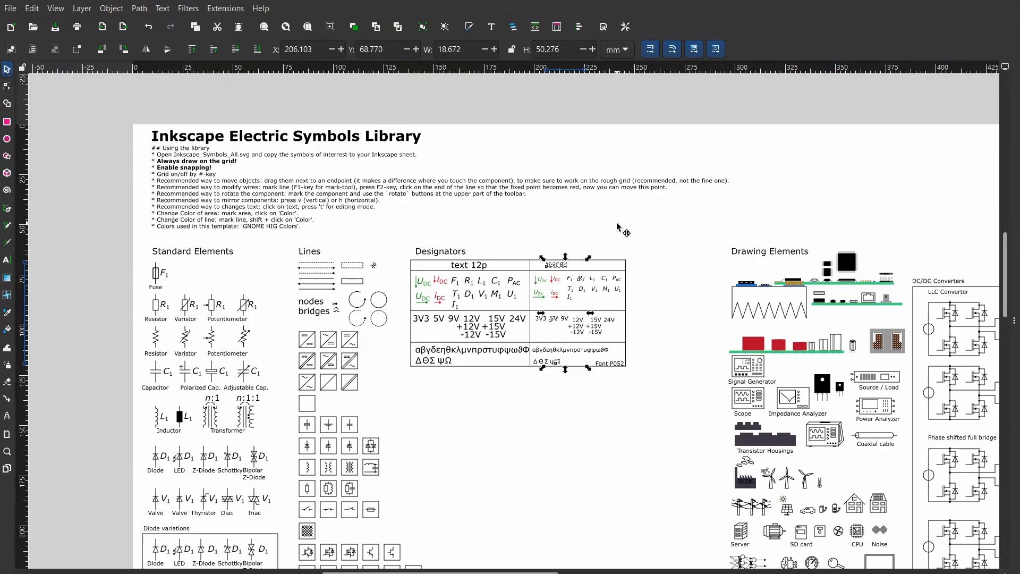
scroll(248, 352, up, 4)
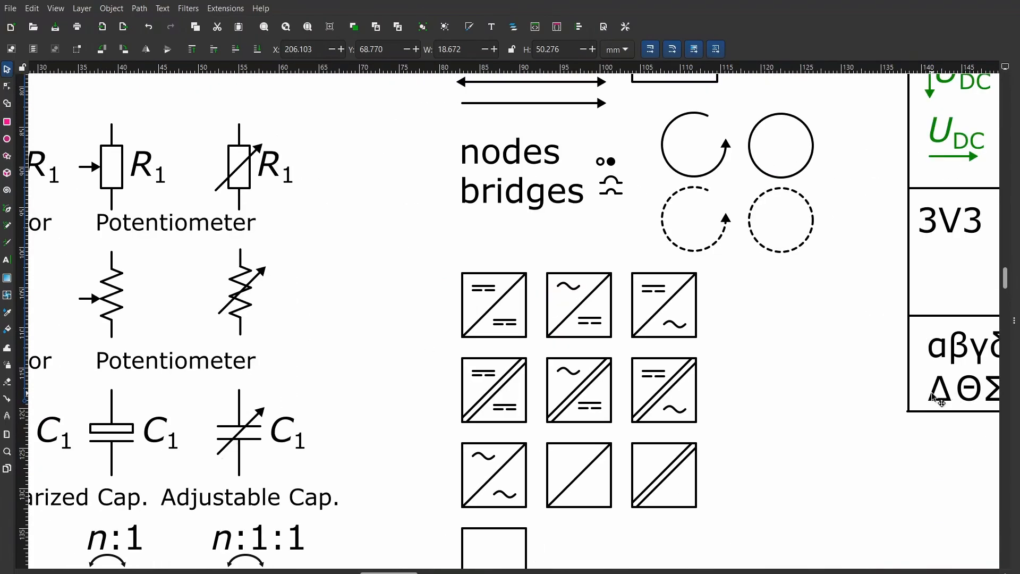
shift+click(604, 162)
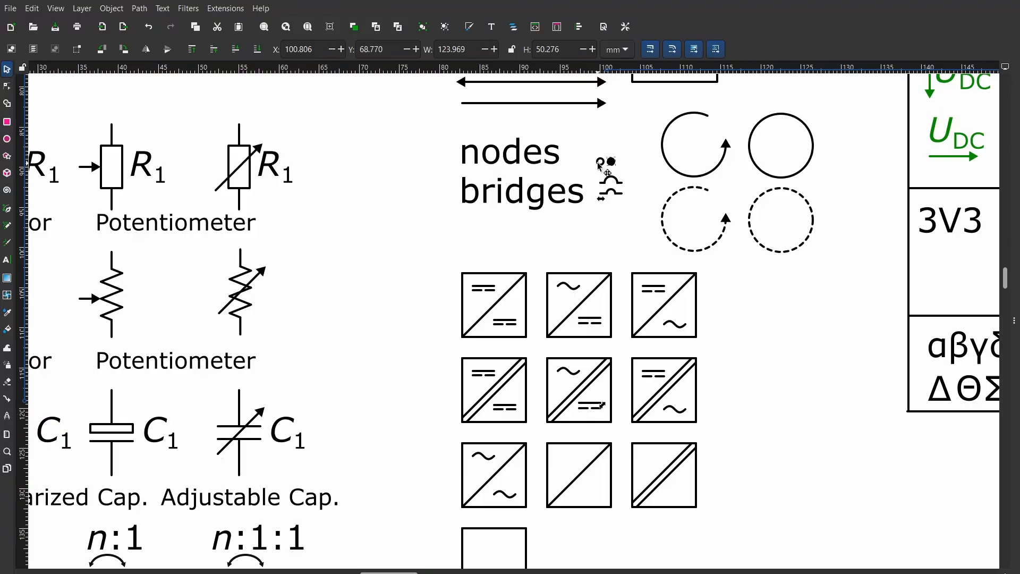
shift+click(598, 163)
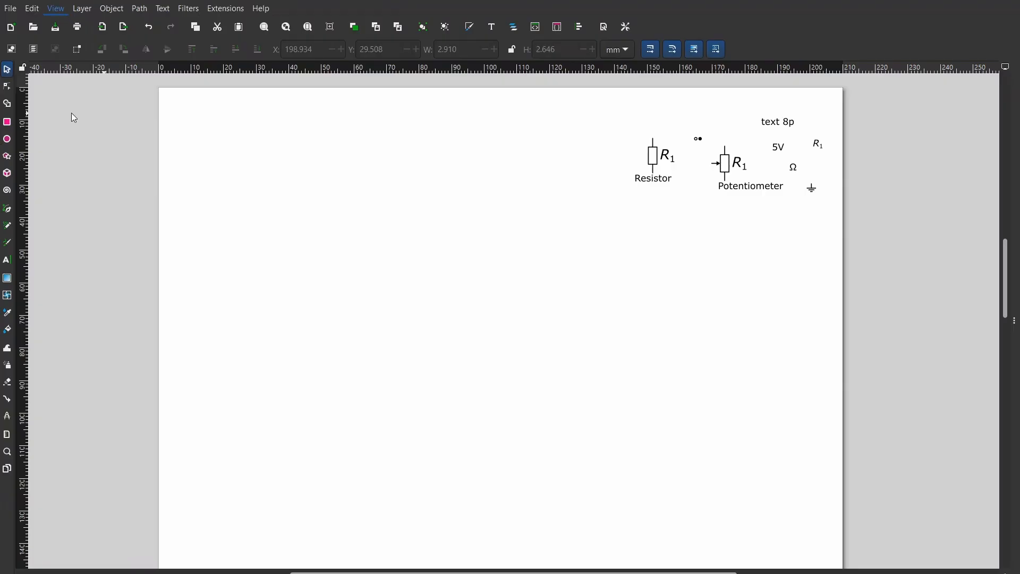
- Turn on the page grid in the drawing document and place the plain solid line below the copied symbols
key(numbersign)
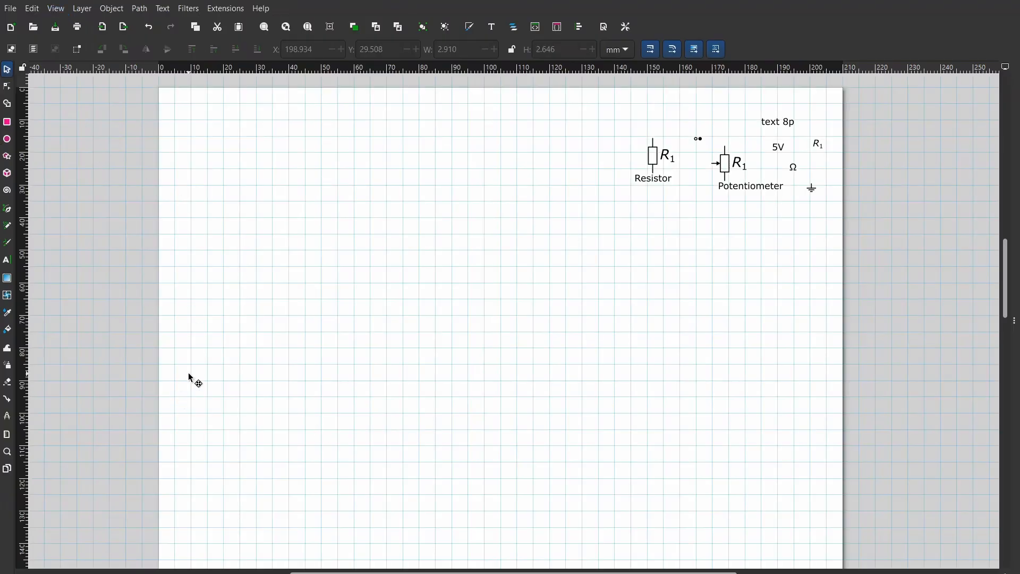
scroll(212, 369, down, 2)
scroll(212, 369, up, 3)
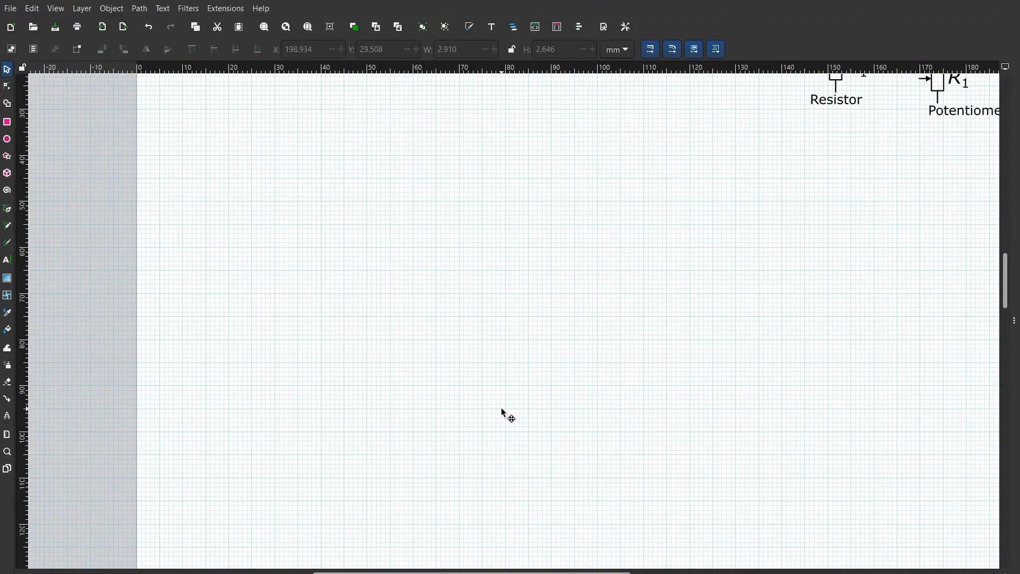
drag(519, 159, 435, 329)
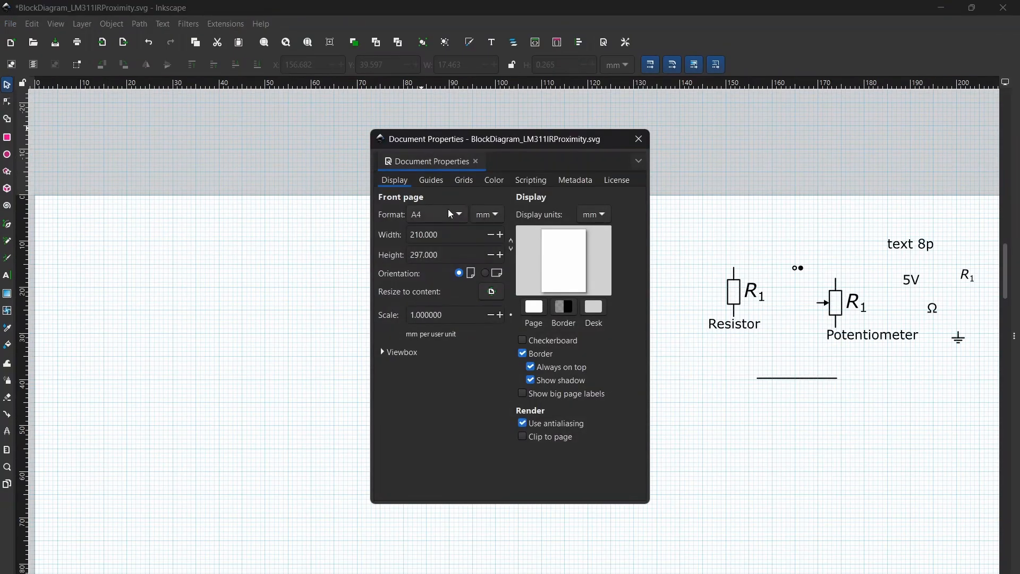
- Open the document's grid settings, toggle the rectangular grid off and on, and examine its spacing
click(466, 180)
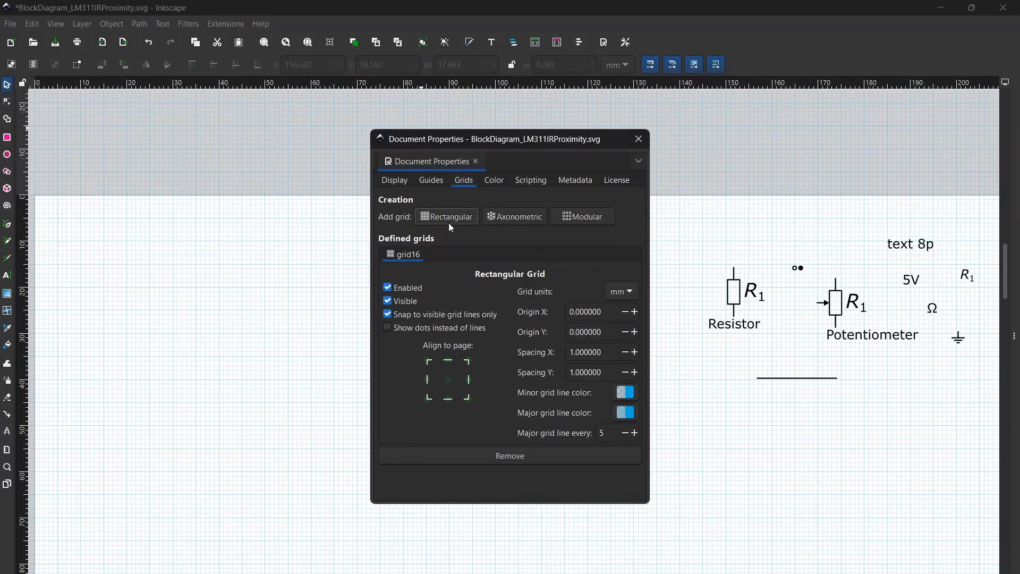
click(395, 285)
click(396, 285)
click(595, 353)
- Try px as the grid units, restore mm, and close the document properties
click(616, 293)
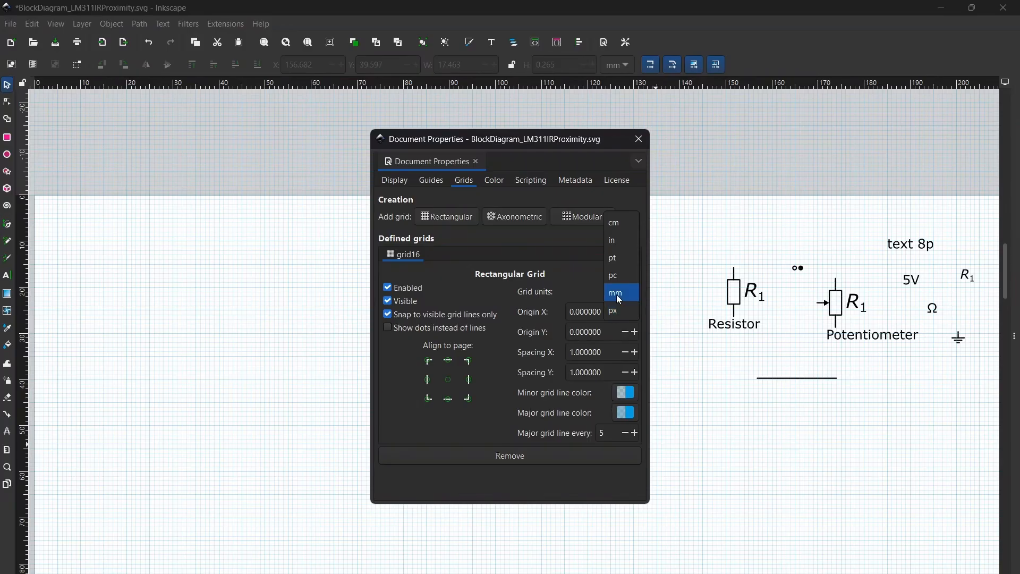
click(617, 311)
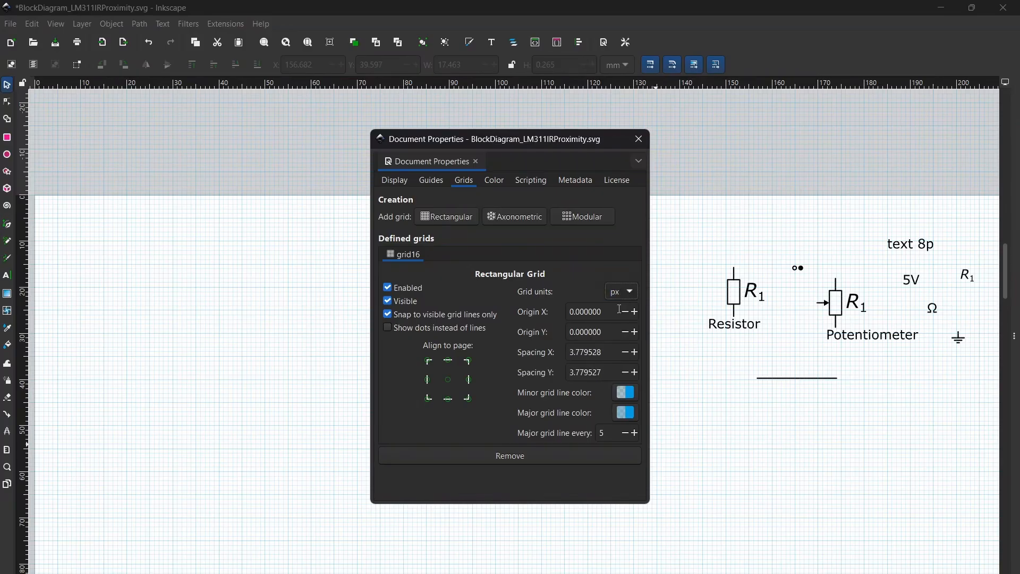
click(617, 298)
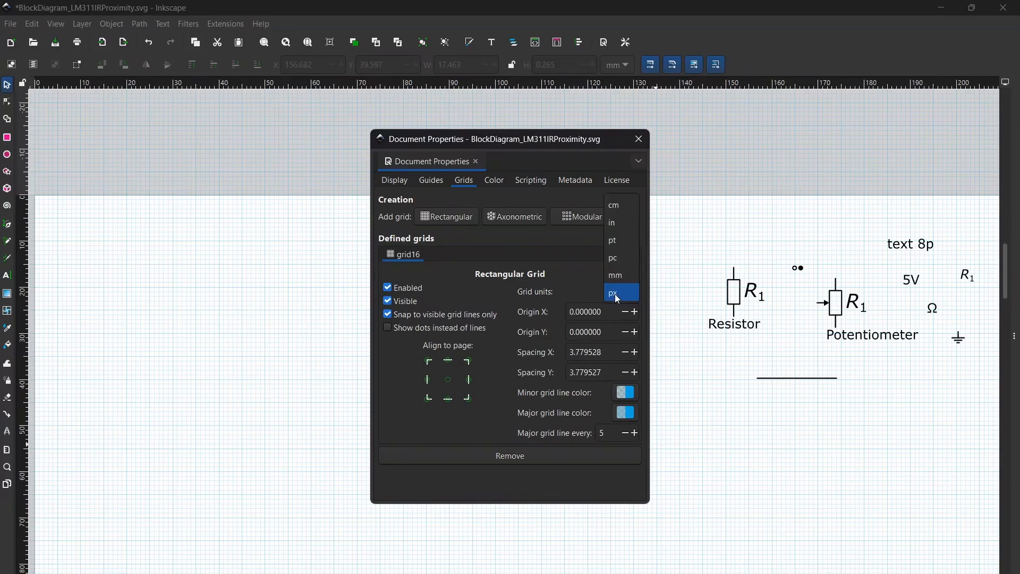
click(620, 276)
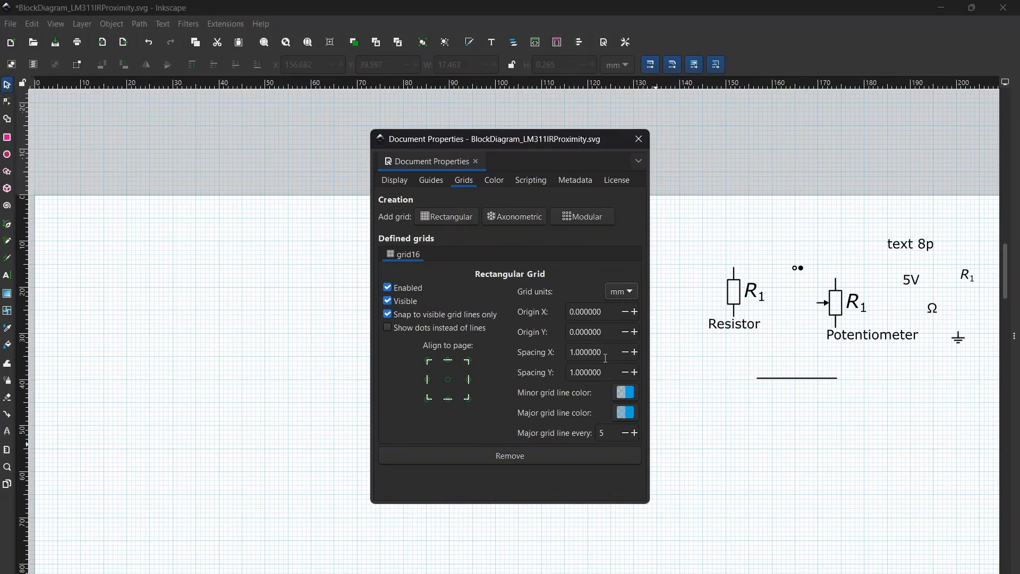
click(626, 299)
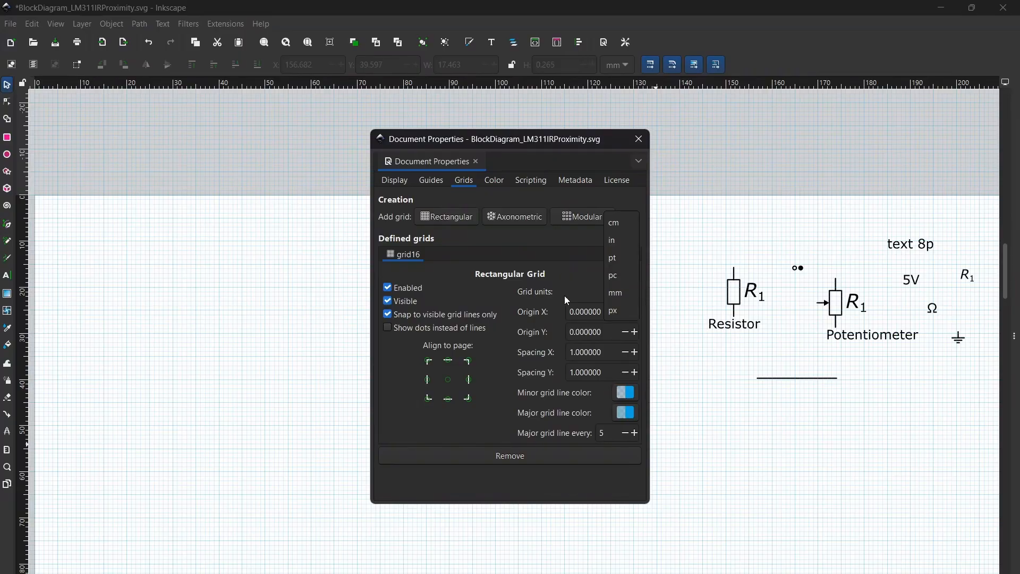
click(531, 297)
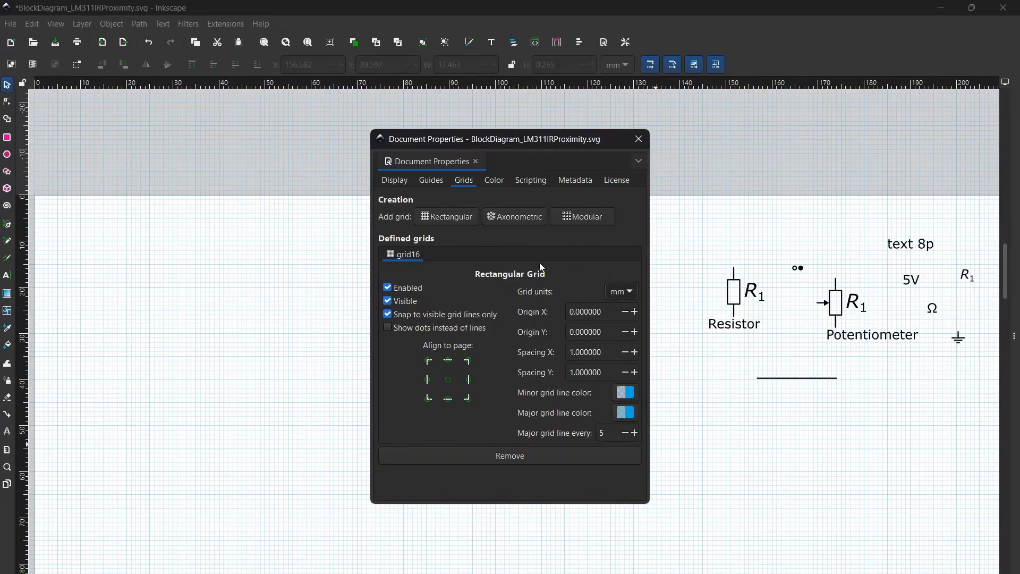
click(639, 138)
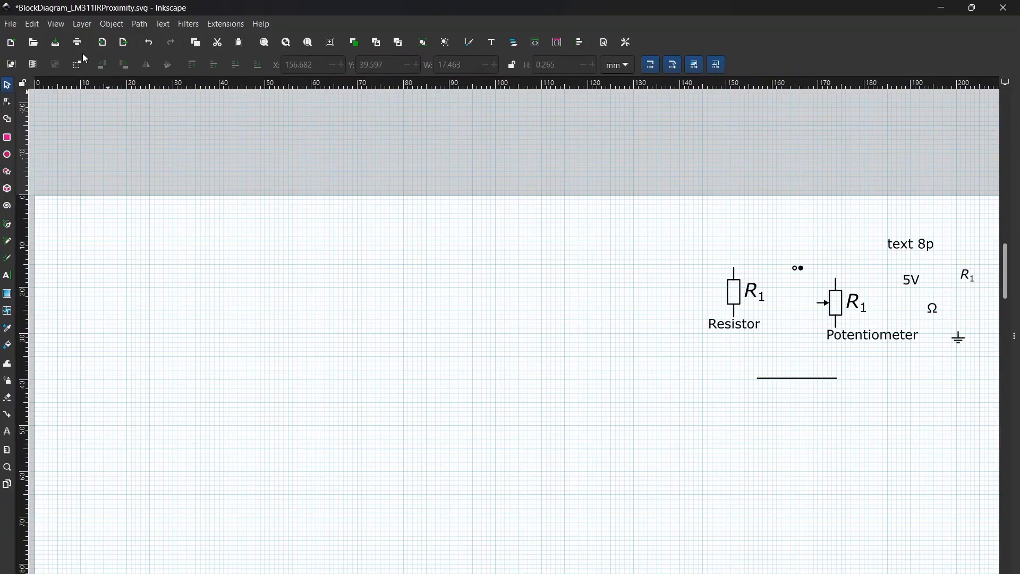
- Display the Snap Controls Bar and keep snapping enabled
click(58, 23)
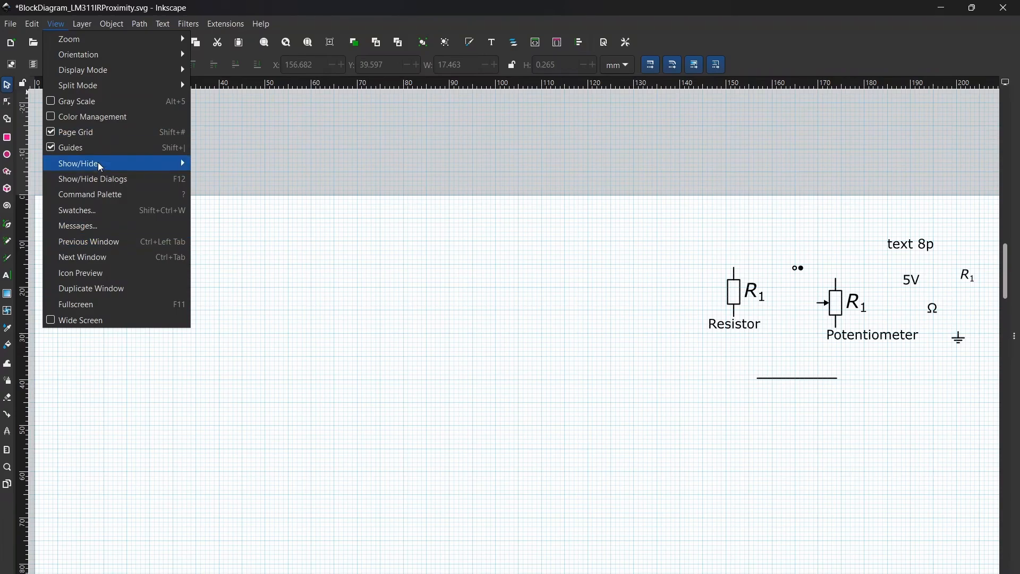
mouse_move(96, 167)
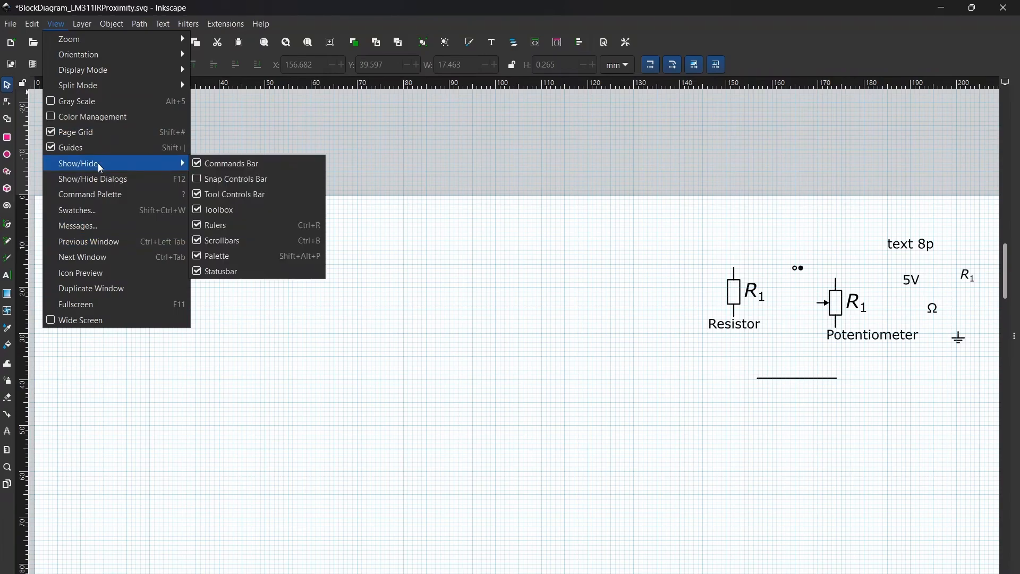
click(316, 183)
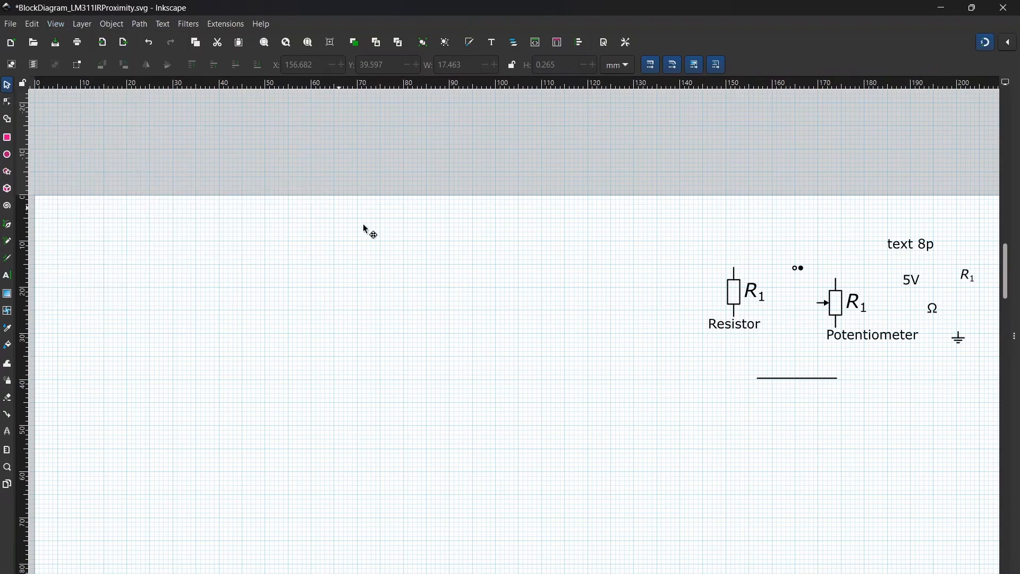
click(984, 43)
- Move the resistor symbol left, away from its R1 and Resistor labels, to a grid point at about X 128.5, Y 20.2 mm
ctrl+scroll(808, 295, up, 3)
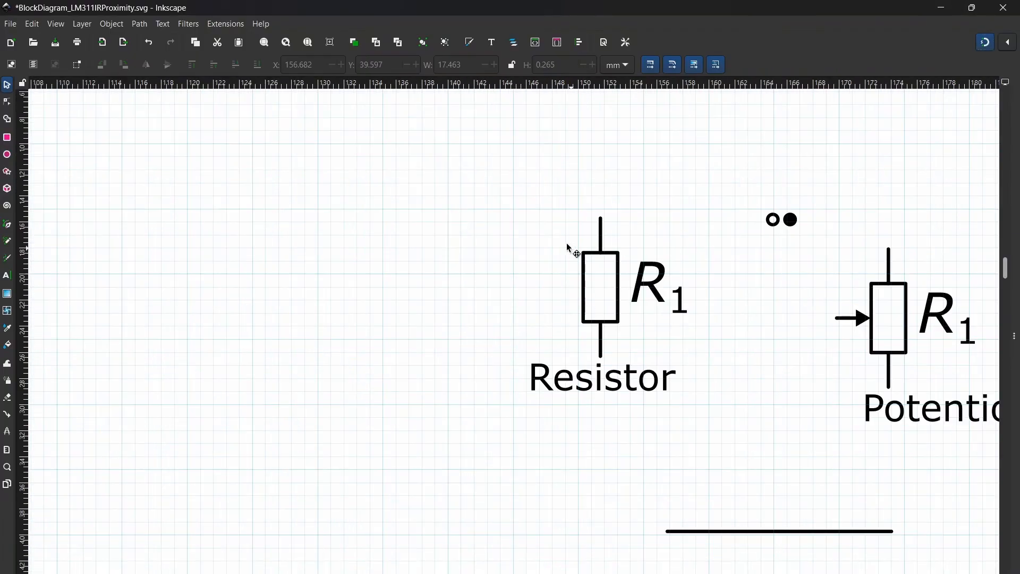
click(603, 255)
click(601, 253)
click(475, 168)
drag(604, 256, 316, 328)
click(331, 296)
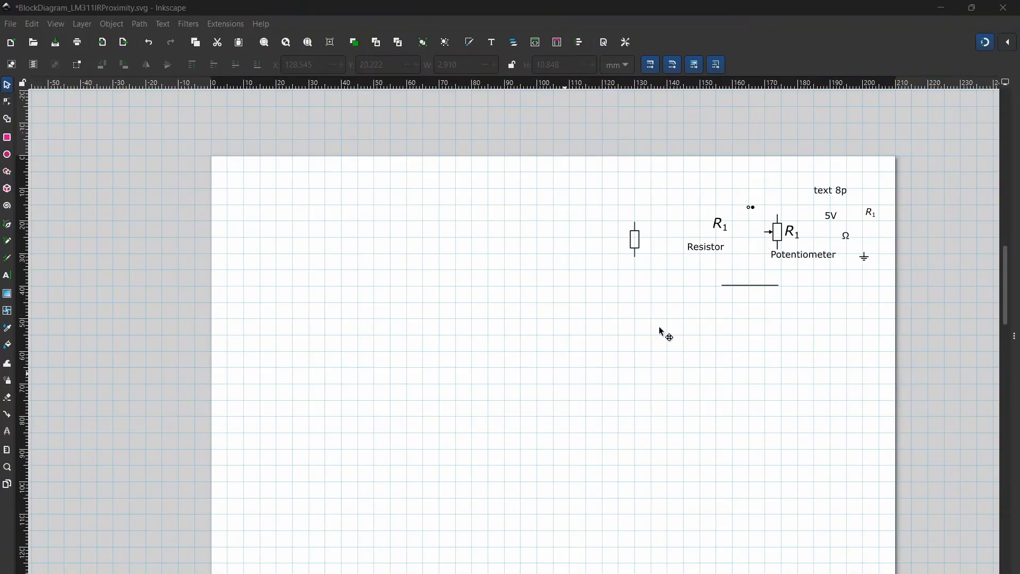
- Snap the plain line to the grid at about X 156.3, Y 44.9 mm and paste a copy at about X 45, Y 54.7 mm
drag(760, 290, 751, 307)
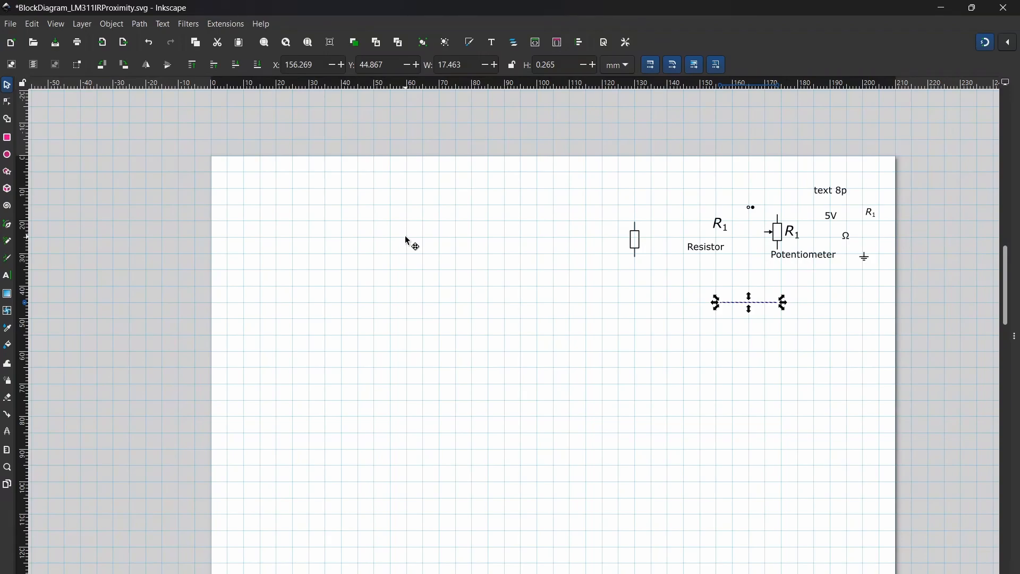
key(ctrl+v)
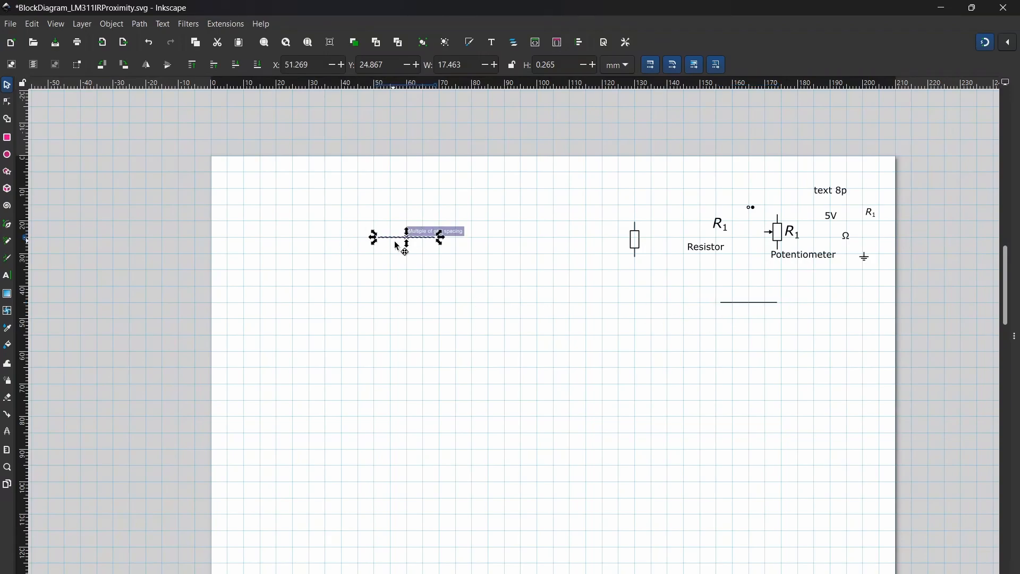
drag(373, 319, 371, 336)
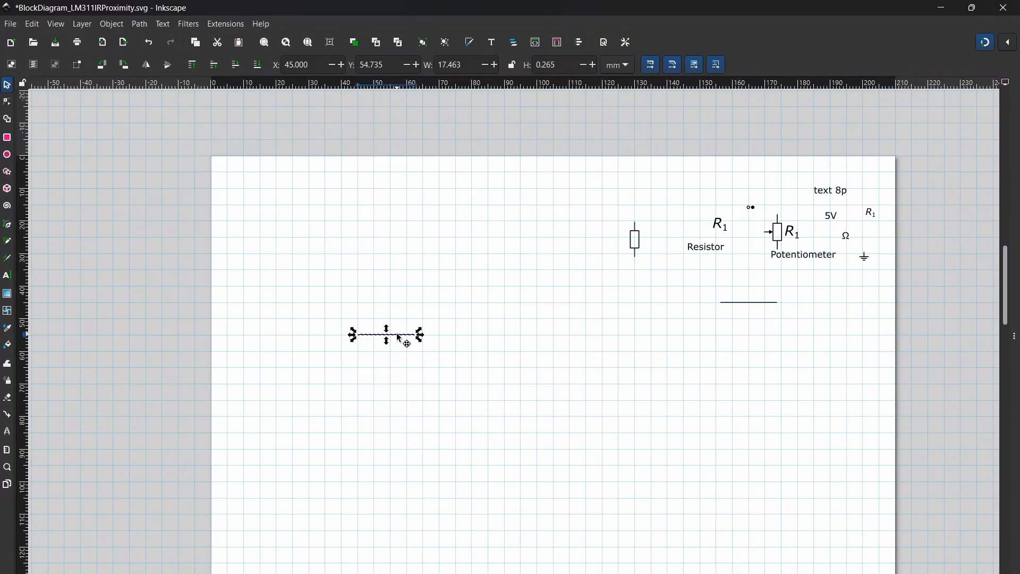
- Move the copied line so its left end snaps to the grid at about X 69.9, Y 54.9 mm
drag(399, 336, 495, 345)
scroll(497, 345, up, 2)
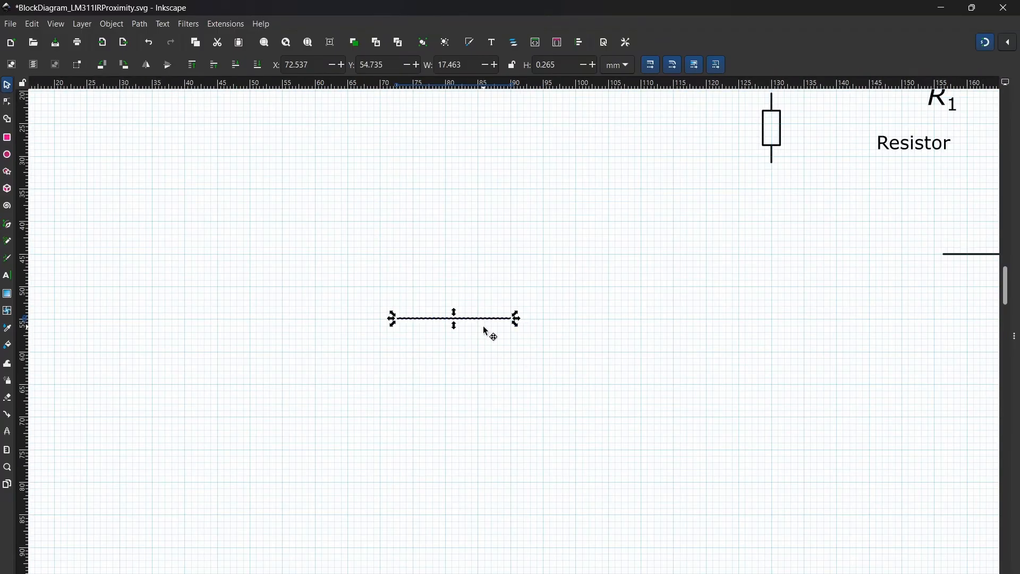
drag(488, 321, 467, 316)
scroll(432, 322, up, 4)
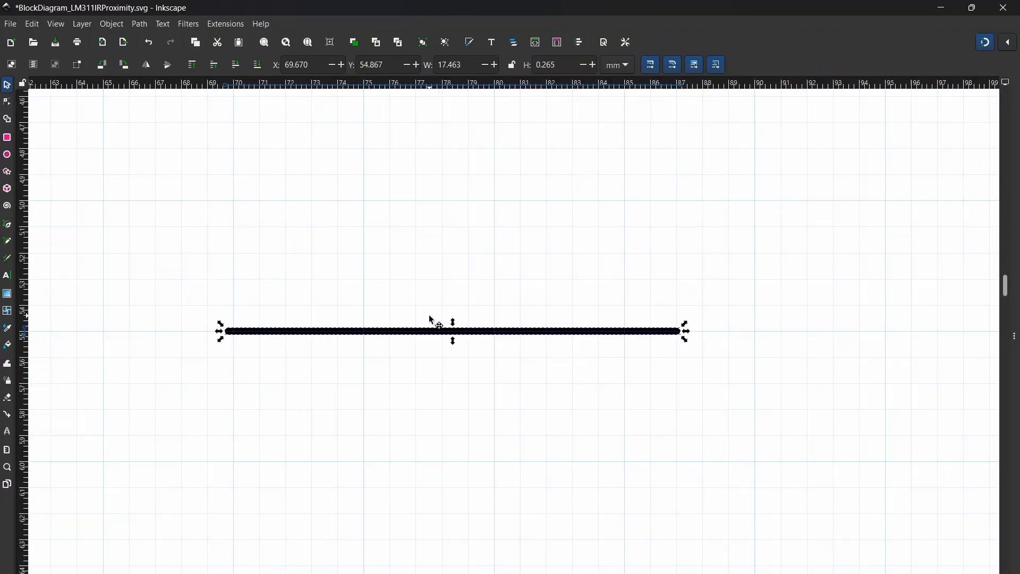
scroll(278, 333, down, 2)
drag(278, 332, 280, 332)
click(590, 424)
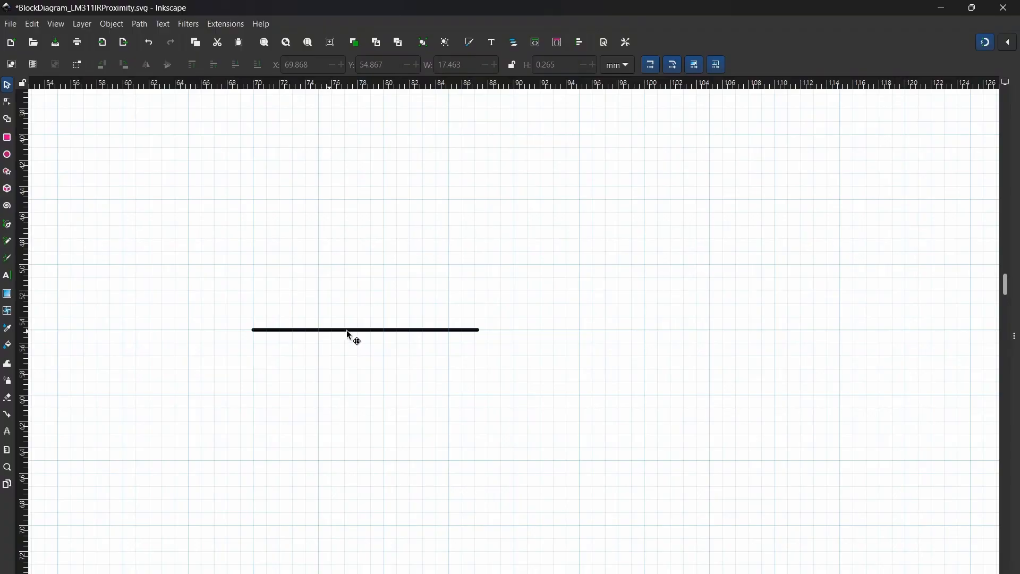
- Select the copied line and examine how its right end sits relative to the grid
click(434, 330)
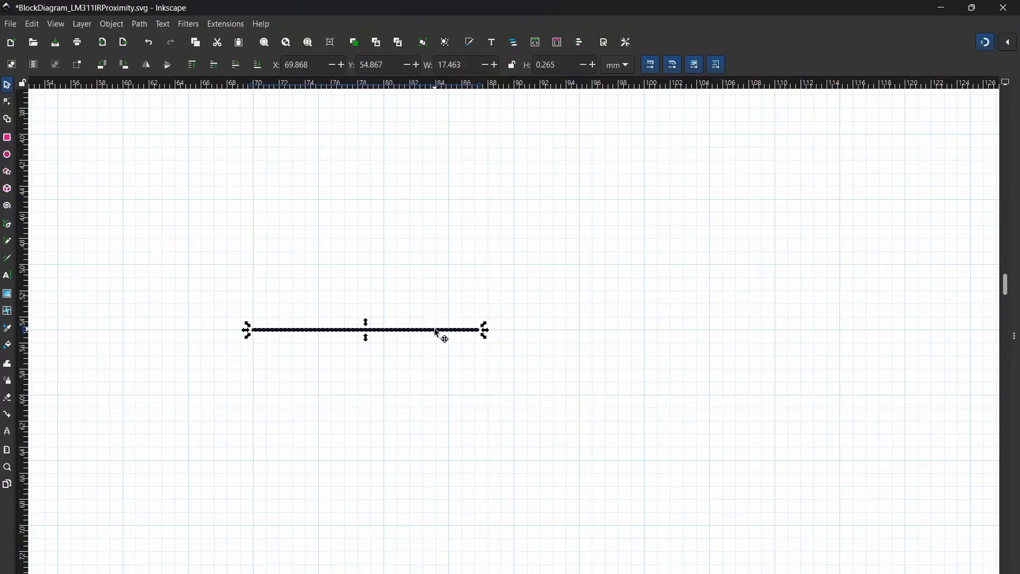
scroll(441, 356, up, 2)
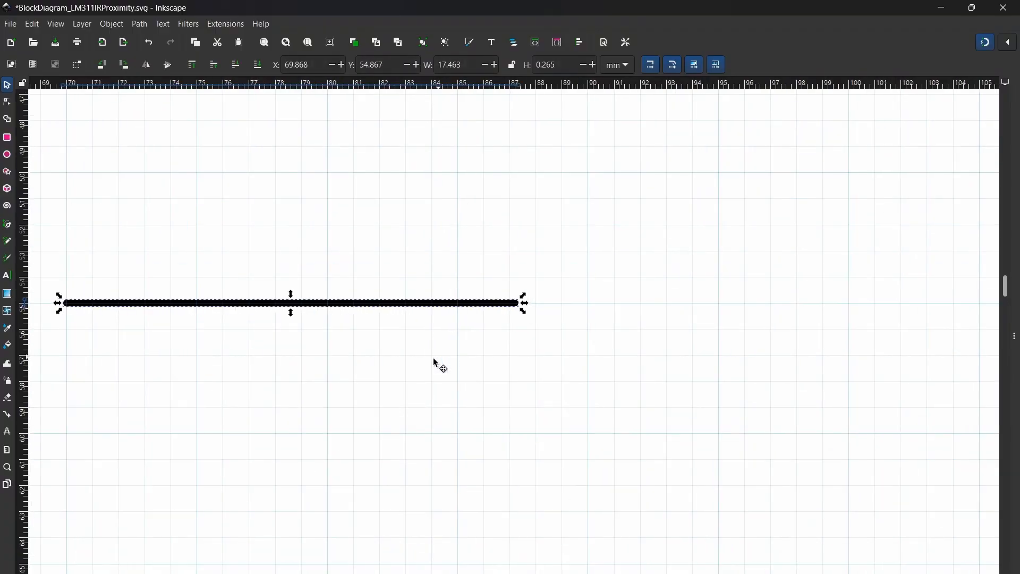
scroll(508, 335, up, 4)
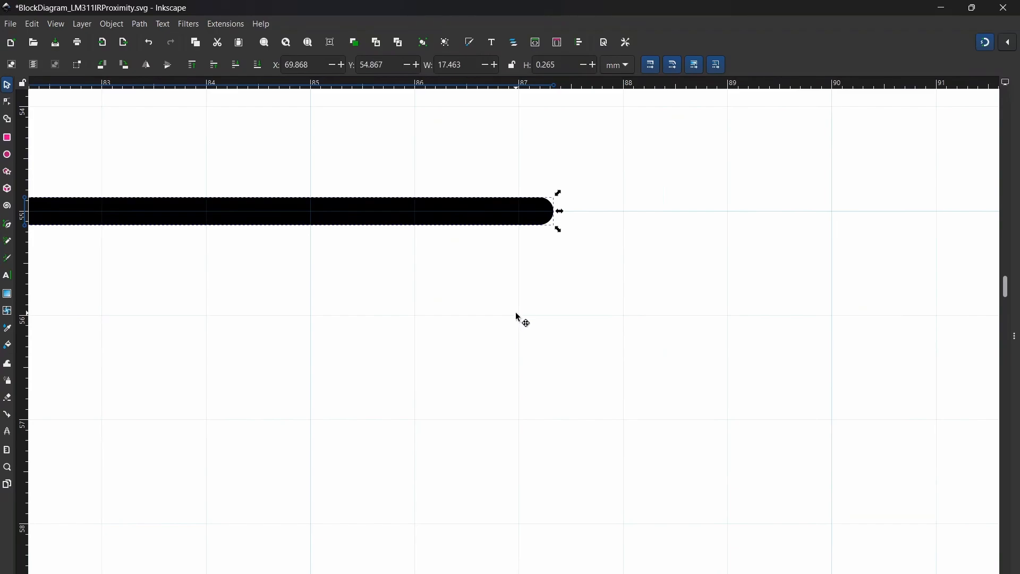
scroll(519, 317, down, 4)
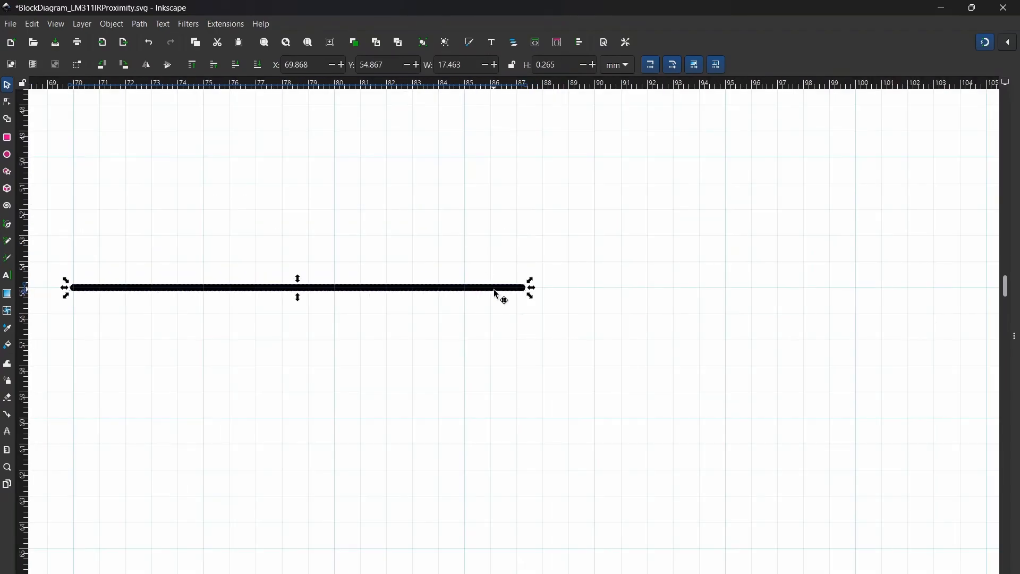
- Shorten the copied line by moving its right end node to the grid point at X 85, Y 55 mm
double_click(497, 294)
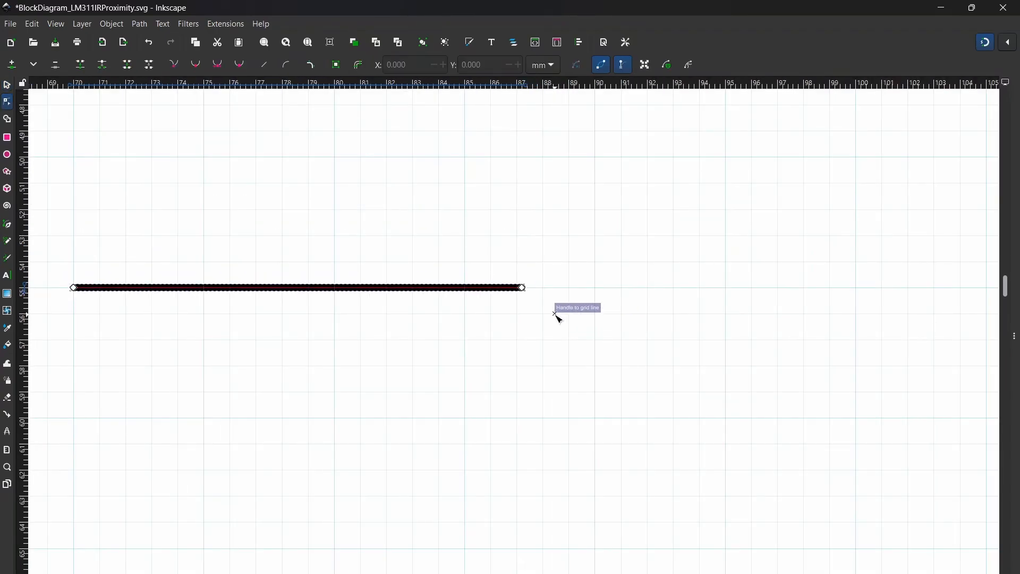
click(523, 288)
drag(524, 291, 467, 296)
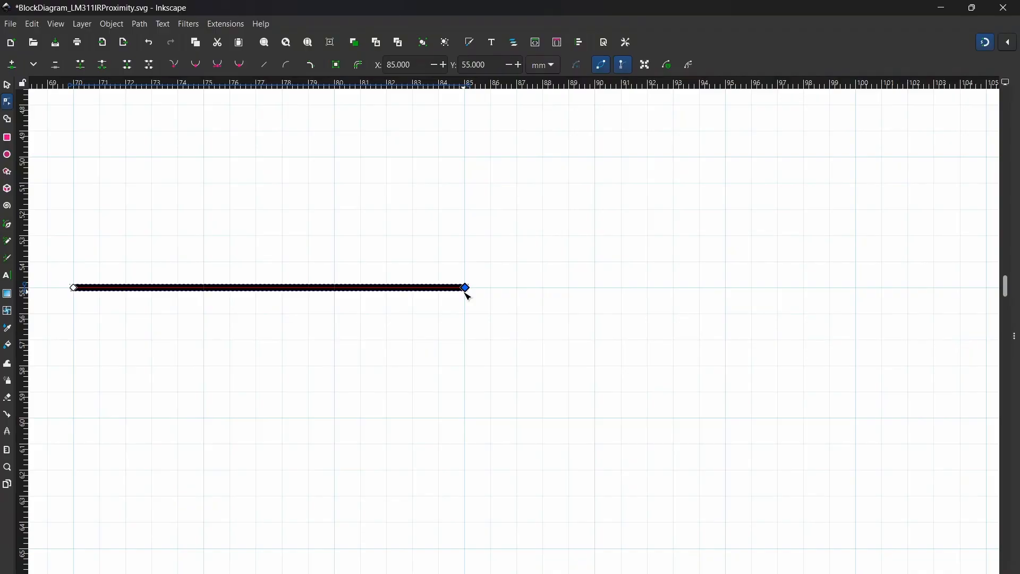
key(Escape)
key(s)
scroll(426, 359, down, 5)
scroll(423, 366, down, 2)
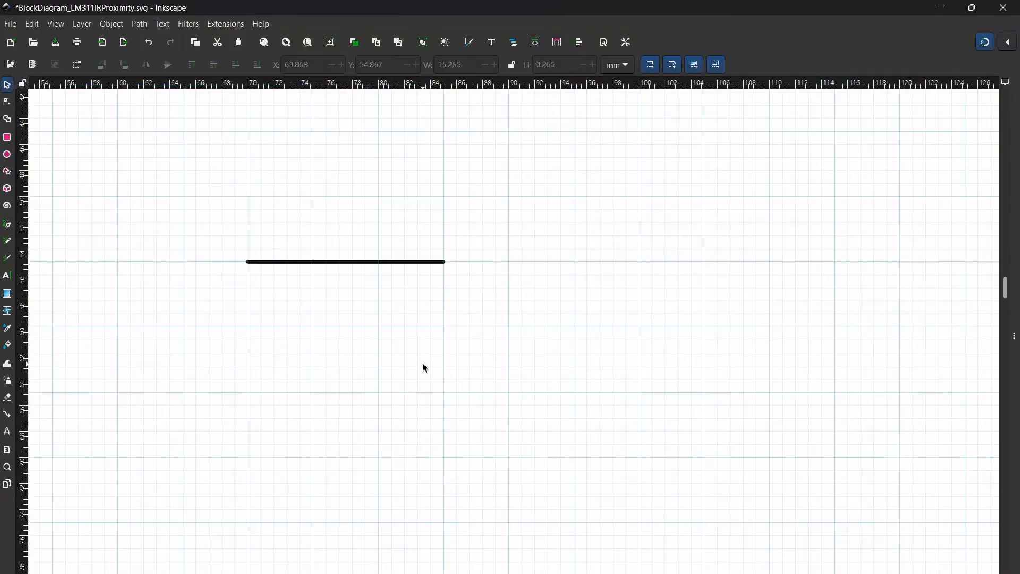
- Add a copy of the line, rotated 90° clockwise, with its upper end snapped to the horizontal line's left end
click(296, 261)
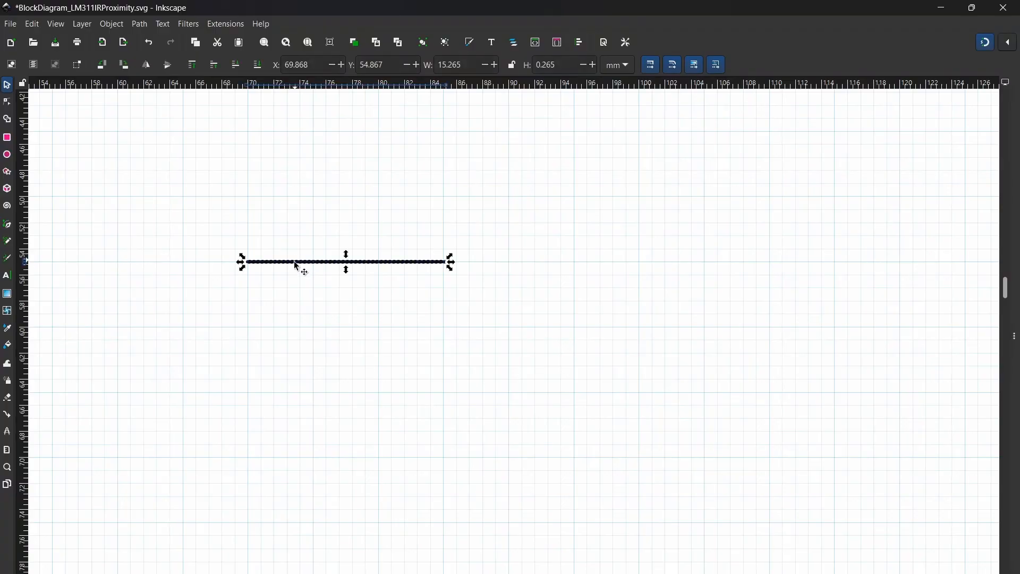
key(ctrl+d)
drag(294, 261, 284, 300)
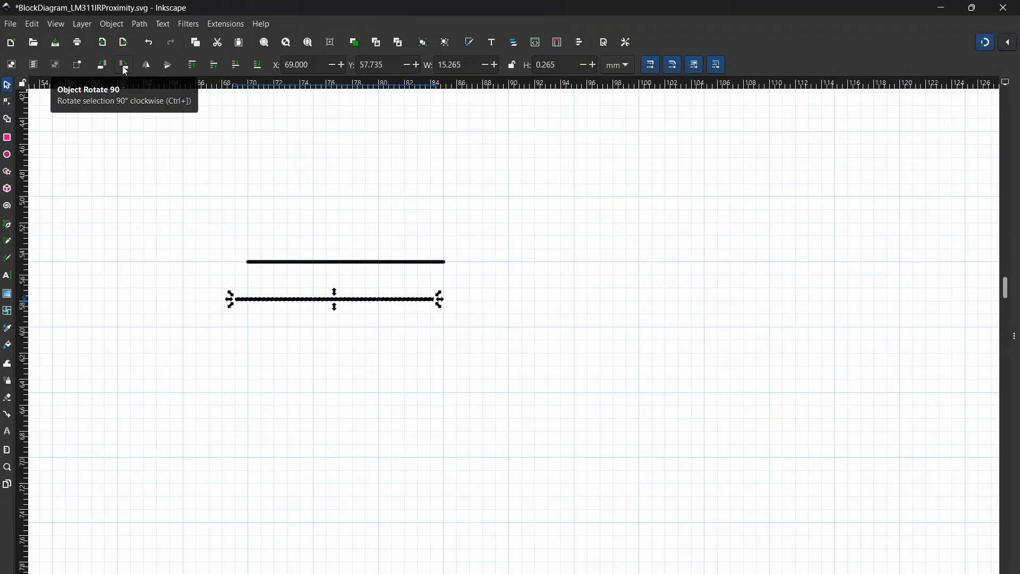
click(123, 65)
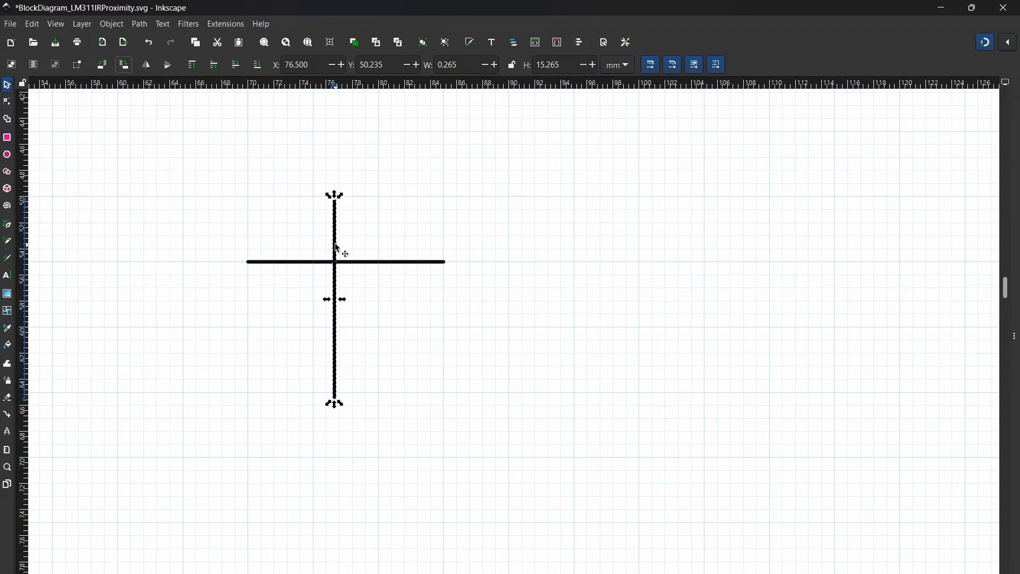
drag(334, 241, 247, 308)
click(197, 296)
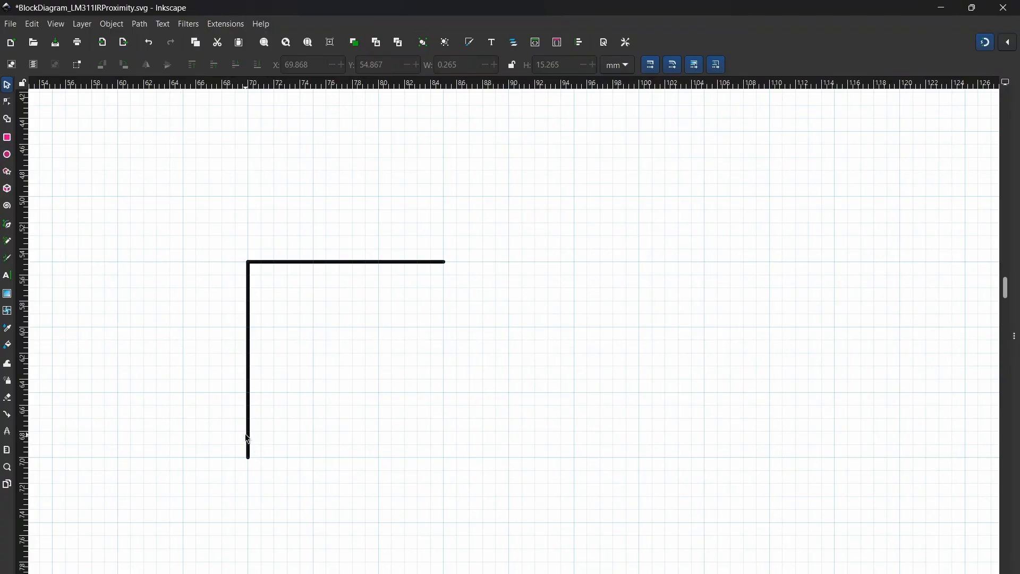
- Extend the vertical line by moving its lower end node to the grid point at X 70, Y 75 mm
key(n)
drag(248, 460, 252, 523)
scroll(247, 547, up, 5)
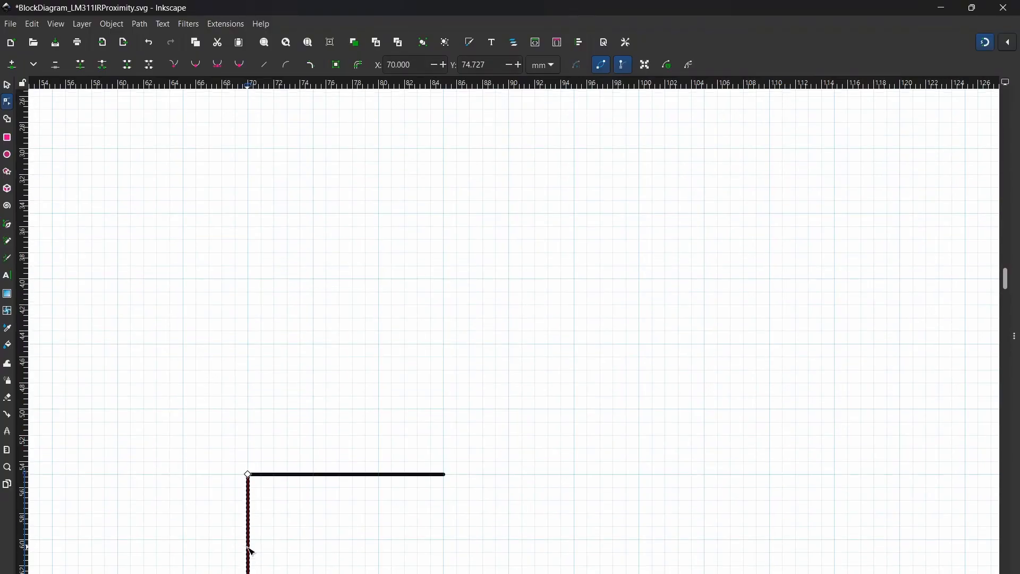
scroll(252, 547, down, 6)
scroll(242, 527, up, 4)
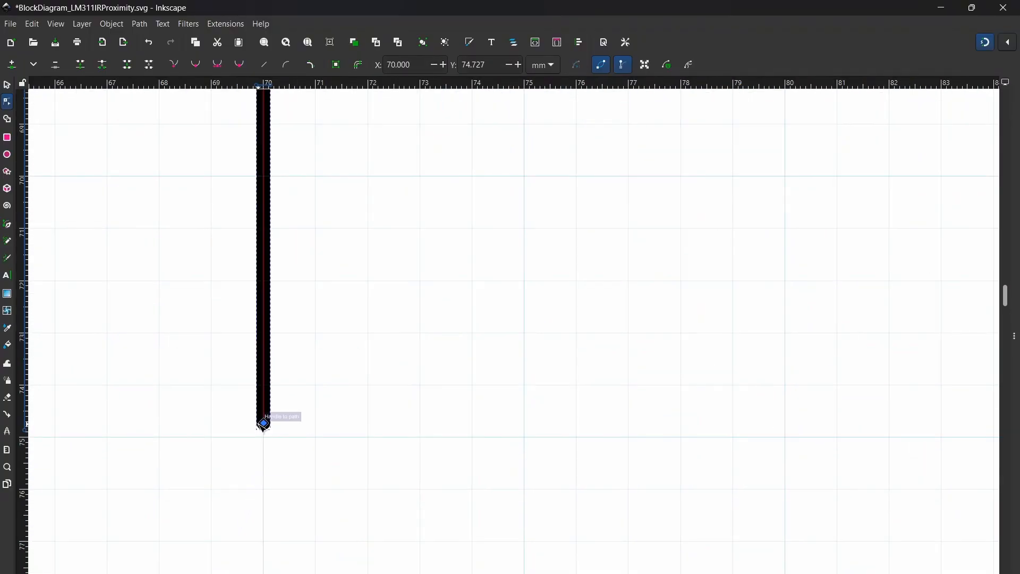
drag(264, 425, 282, 509)
scroll(282, 509, down, 4)
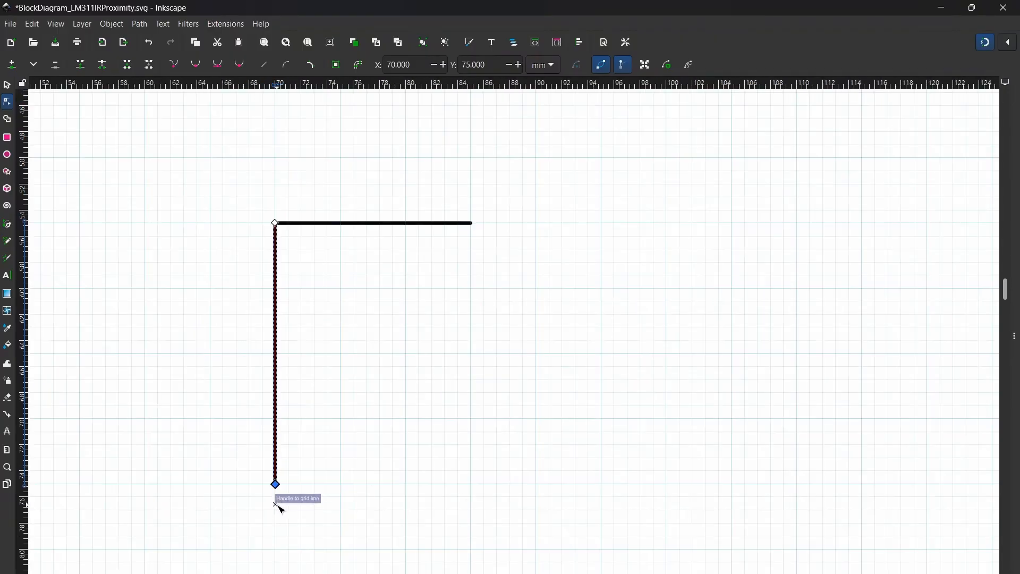
key(s)
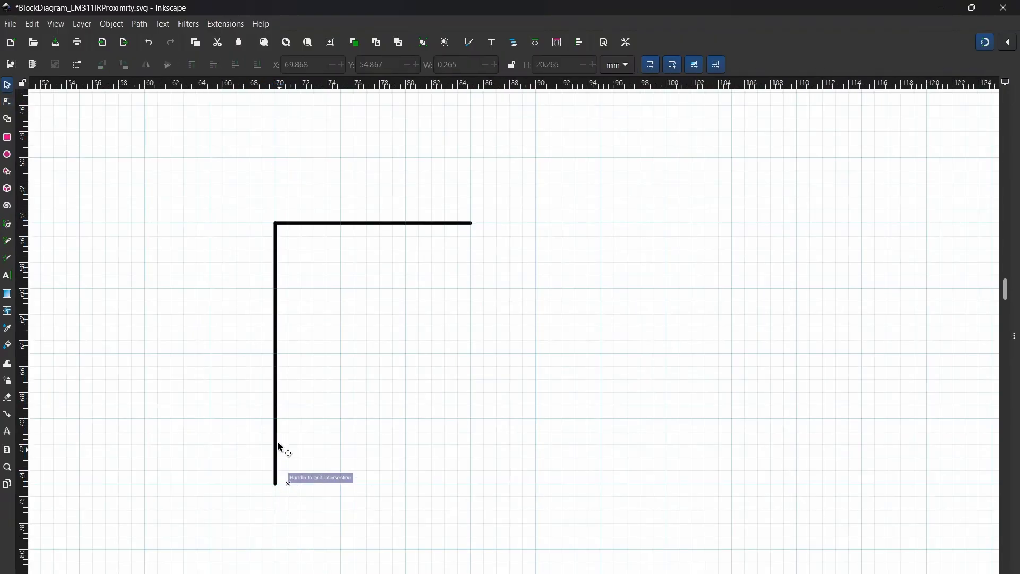
- Duplicate the vertical line and snap the copy to the horizontal line's right end at X 84.868 mm
click(279, 413)
key(ctrl+d)
key(Right)
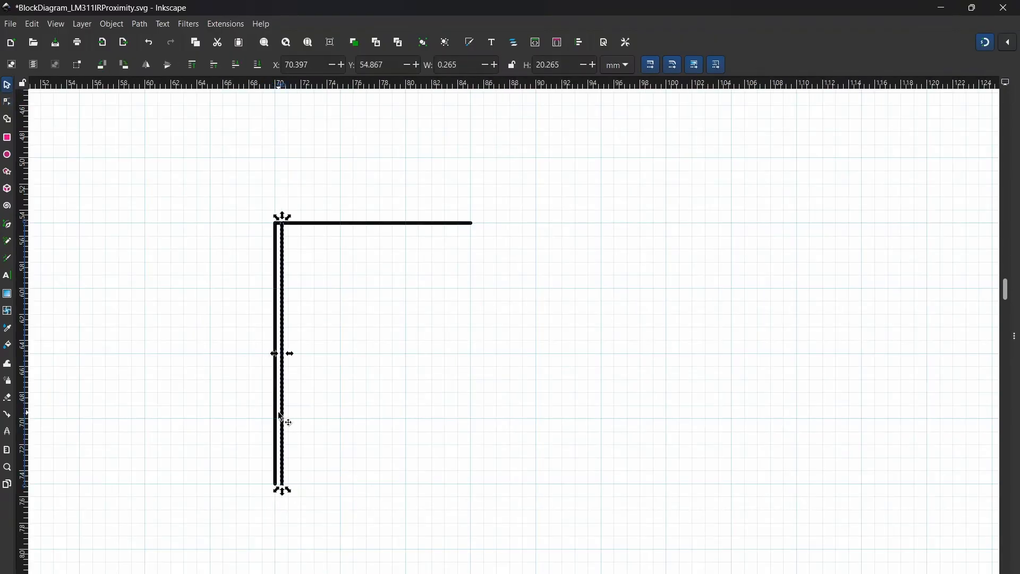
key(Right)
key(Right)
key(Right)
key(Right)
key(Right)
key(Right)
key(Right)
key(Right)
key(Right)
key(Right)
key(Right)
key(Right)
key(Right)
key(Right)
key(Right)
key(Right)
key(Right)
key(Right)
key(Right)
key(Right)
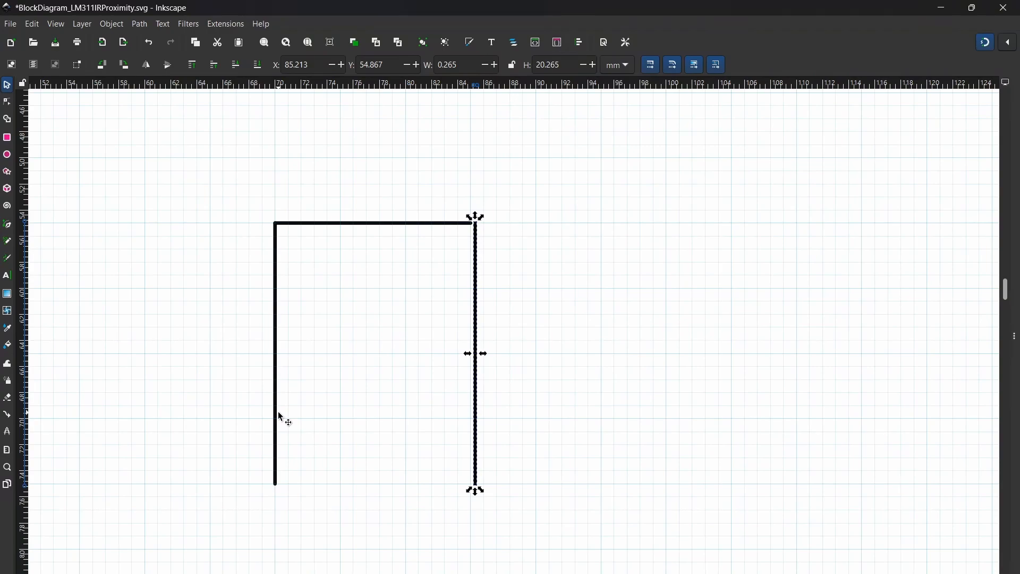
scroll(440, 229, up, 5)
drag(656, 244, 617, 243)
scroll(549, 425, down, 2)
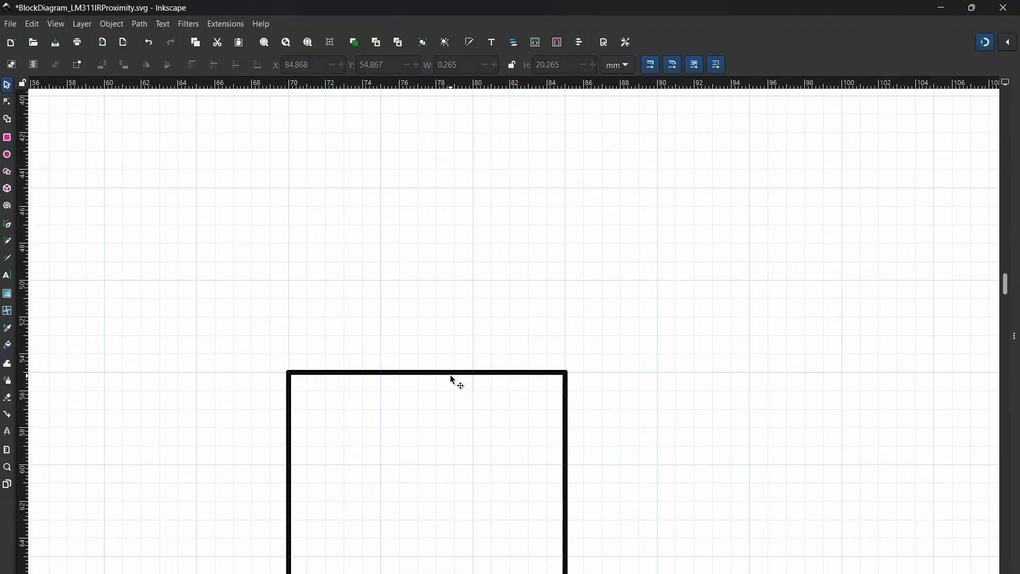
- Duplicate the top horizontal line and nudge the copy down to the vertical lines' lower ends, at about Y 74.98 mm
click(451, 374)
key(ctrl+d)
key(Down)
key(Down)
key(Down)
key(Down)
key(Down)
key(Down)
key(Down)
key(Down)
key(Down)
key(Down)
key(Down)
key(Down)
key(Down)
key(Down)
key(Down)
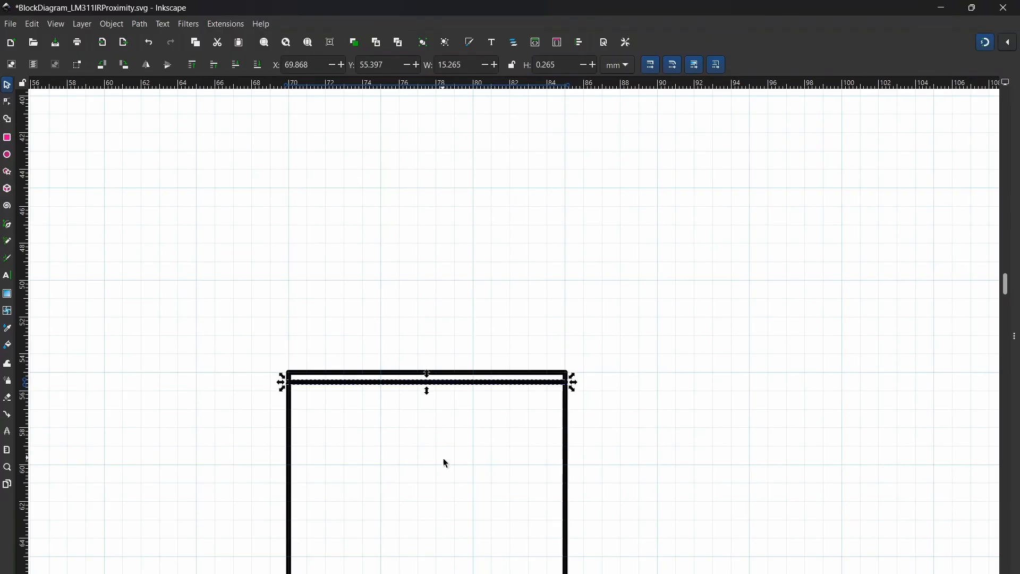
scroll(491, 457, down, 5)
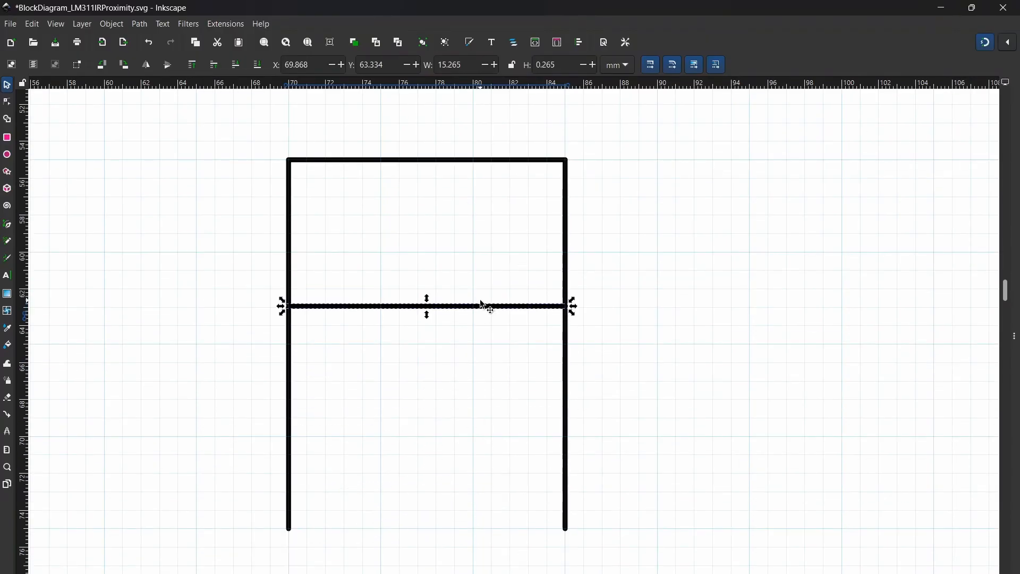
key(Down)
key(Down)
key(Down)
key(Down)
key(Down)
key(Down)
key(Down)
key(Down)
key(Down)
key(Down)
key(Down)
key(Down)
key(Down)
key(Down)
key(Down)
key(Down)
key(Down)
key(Down)
key(Down)
key(Down)
key(Down)
key(Down)
key(Down)
key(Down)
key(Down)
key(Up)
key(Up)
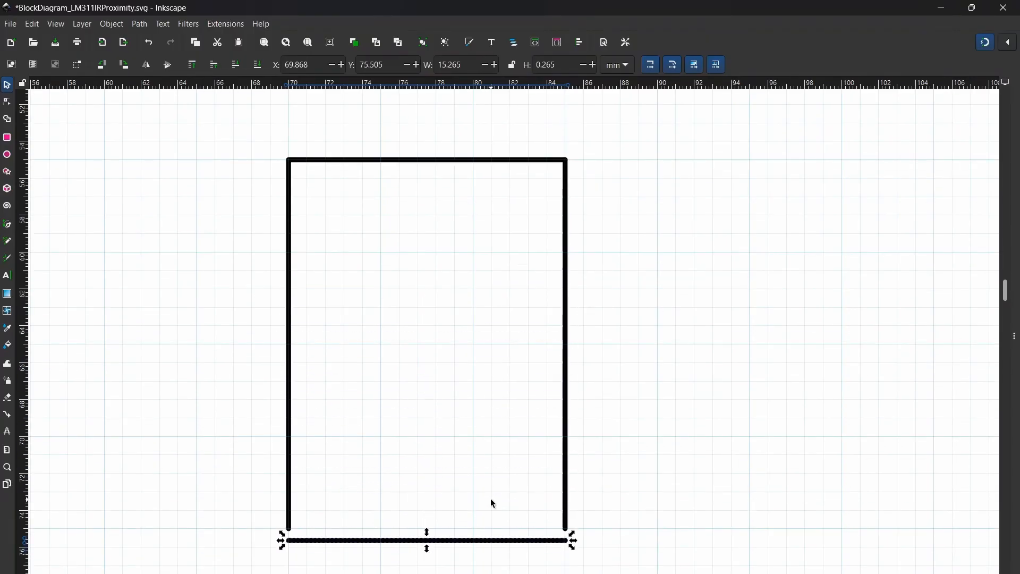
key(Escape)
- Snap the rectangle's bottom line to the grid at Y 74.867 mm so its ends align with the vertical lines
scroll(587, 503, up, 5)
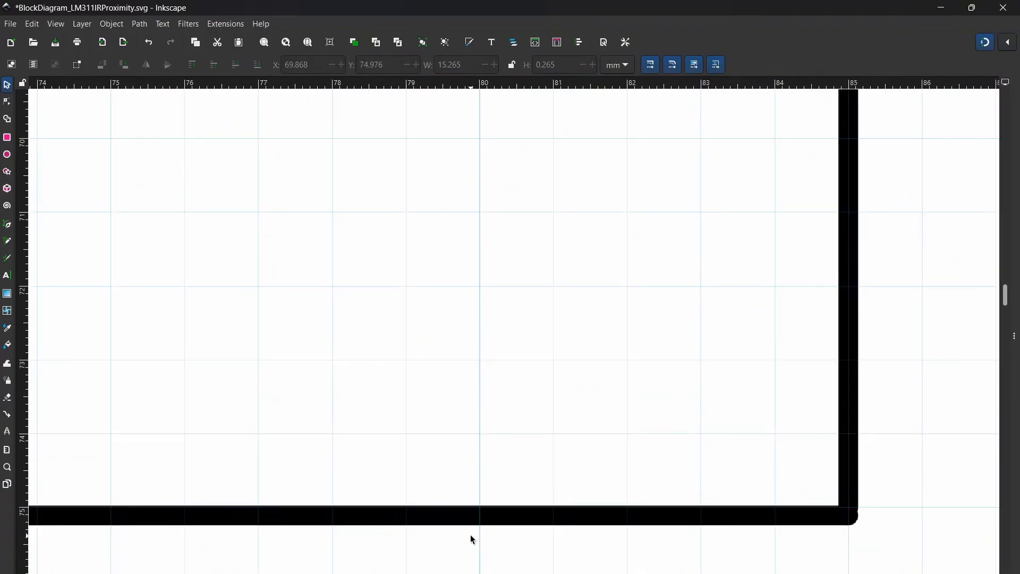
scroll(752, 527, down, 1)
click(847, 521)
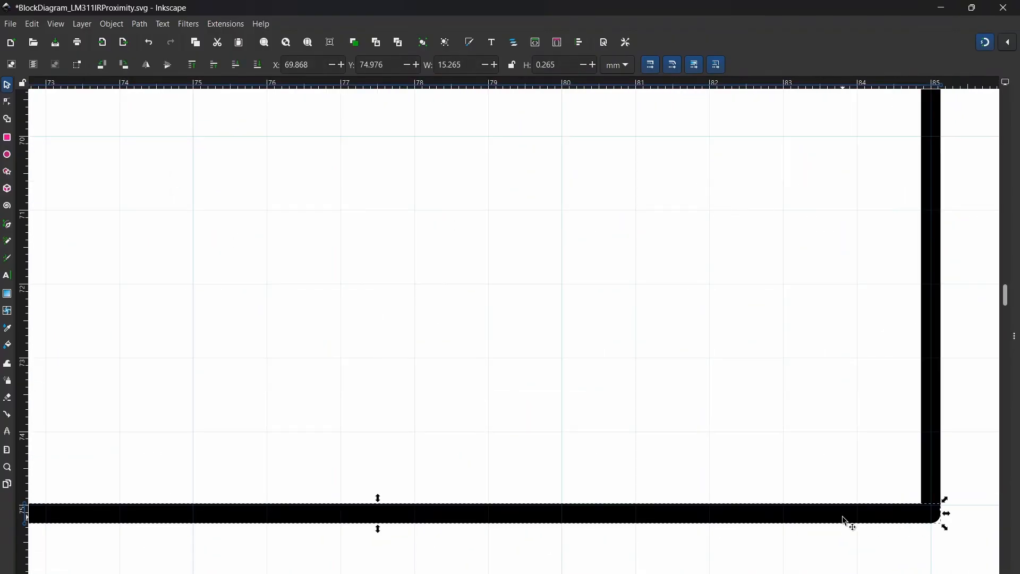
drag(847, 521, 845, 511)
click(845, 553)
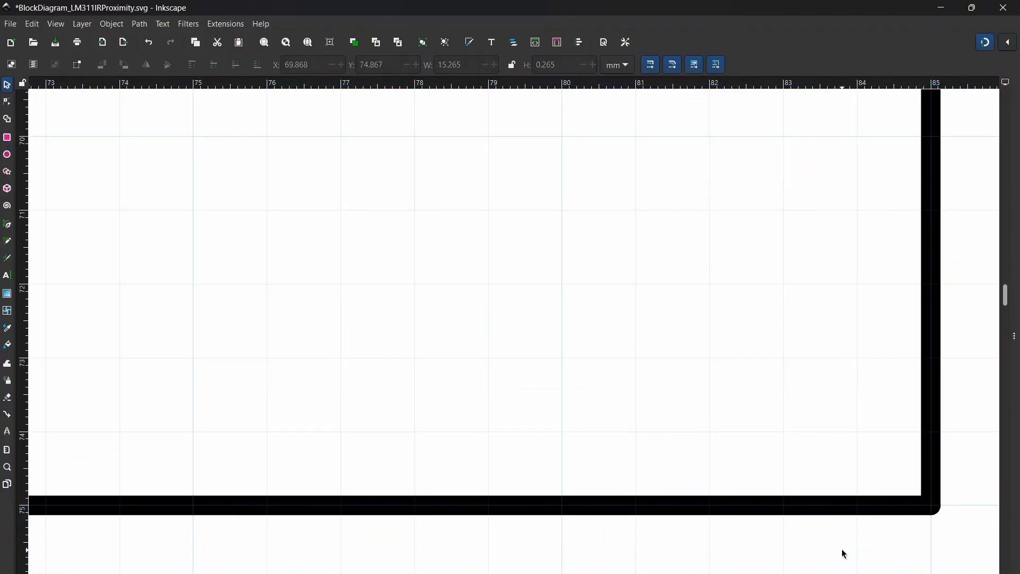
- Place a copy of the "text 8p" label inside the rectangle near its top edge, at about X 73.1, Y 55.9 mm
scroll(844, 554, down, 9)
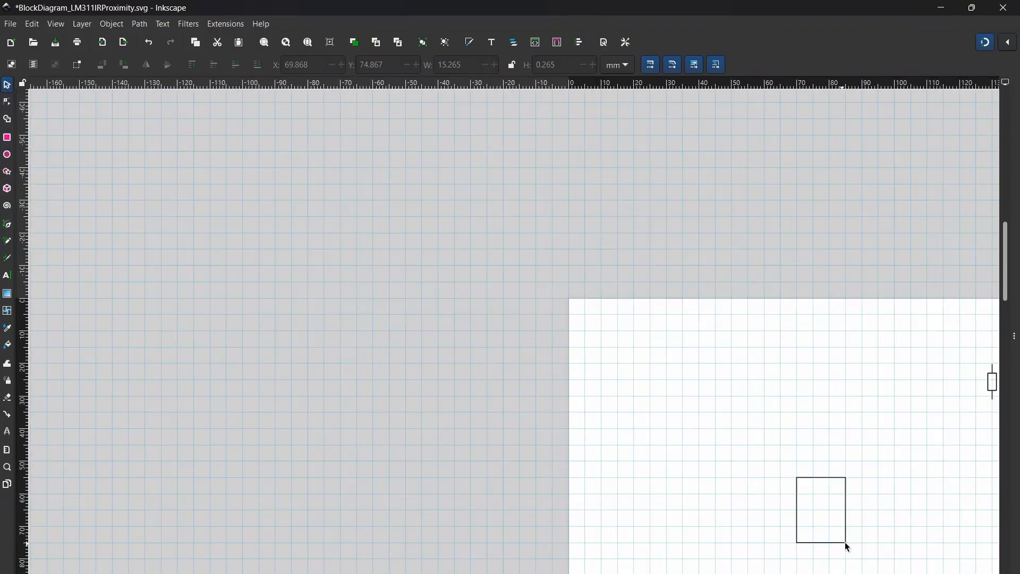
scroll(878, 537, up, 1)
drag(881, 537, 416, 417)
scroll(567, 427, down, 1)
scroll(566, 428, up, 2)
scroll(573, 416, down, 1)
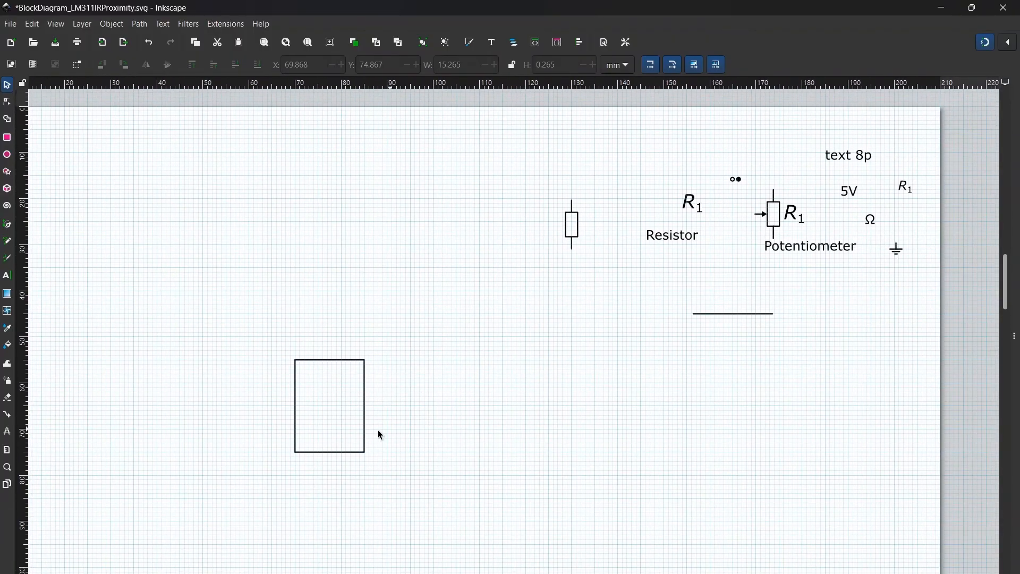
click(865, 160)
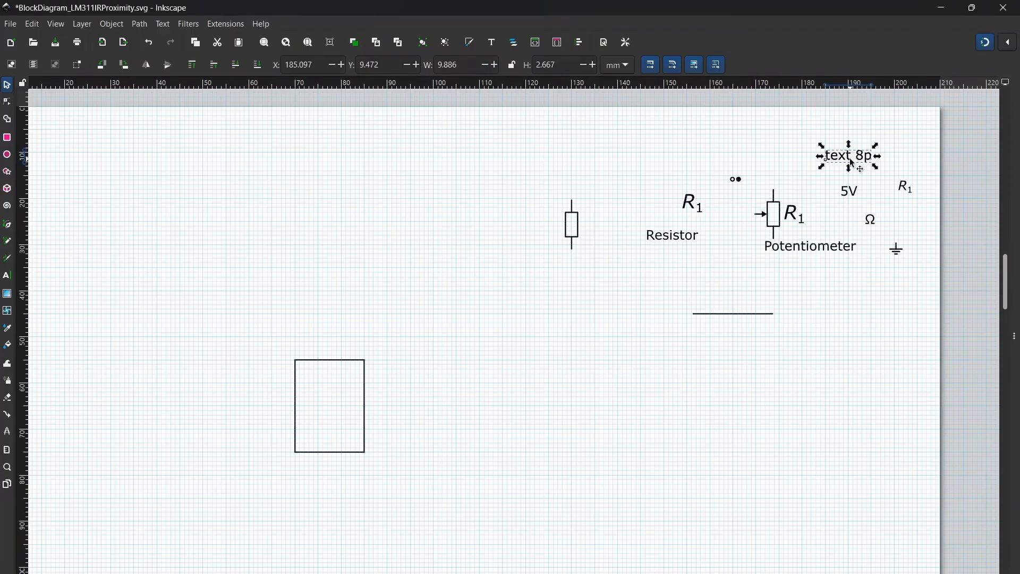
drag(855, 162, 327, 370)
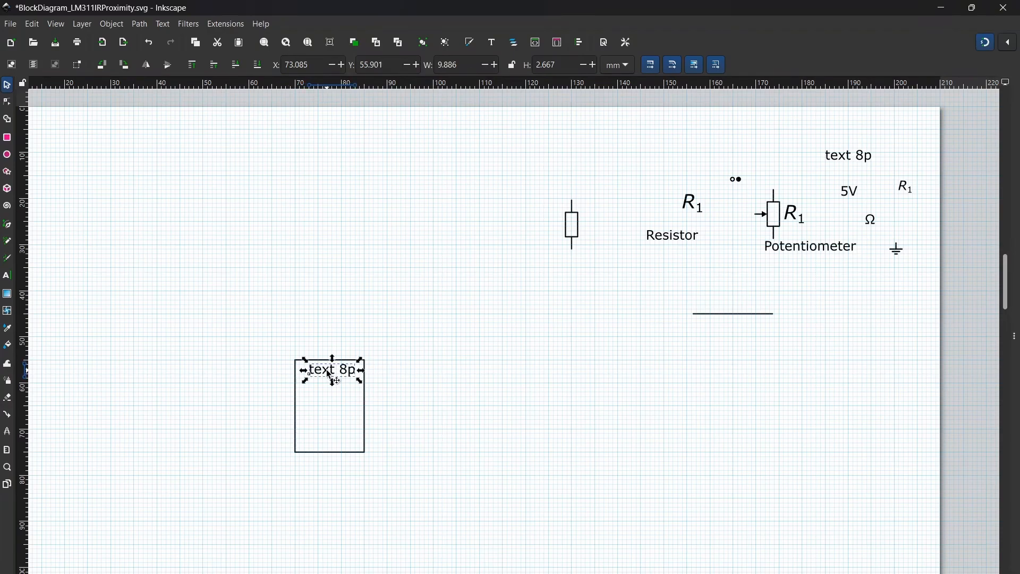
- Change the copied label's text inside the rectangle to LM311
triple_click(319, 373)
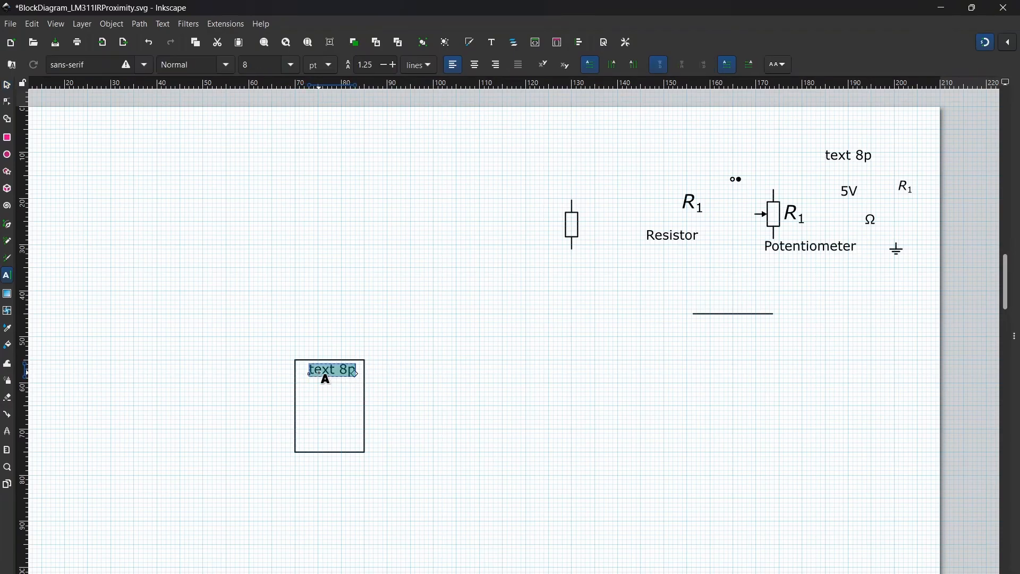
triple_click(319, 373)
click(319, 373)
triple_click(318, 373)
text(LM311s)
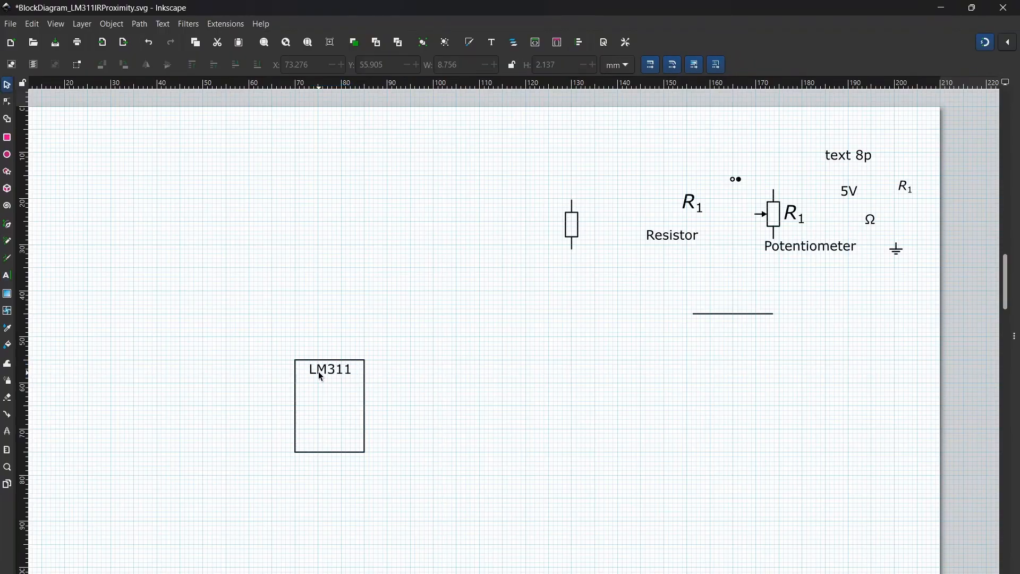
click(317, 371)
drag(325, 369, 325, 373)
click(505, 417)
- Duplicate the LM311 label, reduce the copy's text to 1 and place it at about X 71.4, Y 58.9 mm
scroll(347, 514, up, 4)
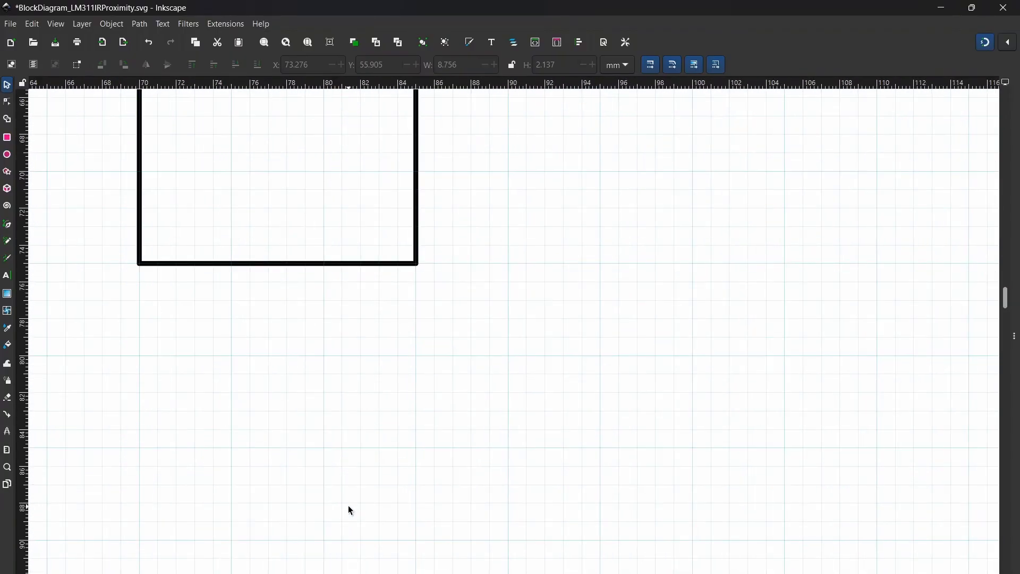
scroll(350, 510, up, 5)
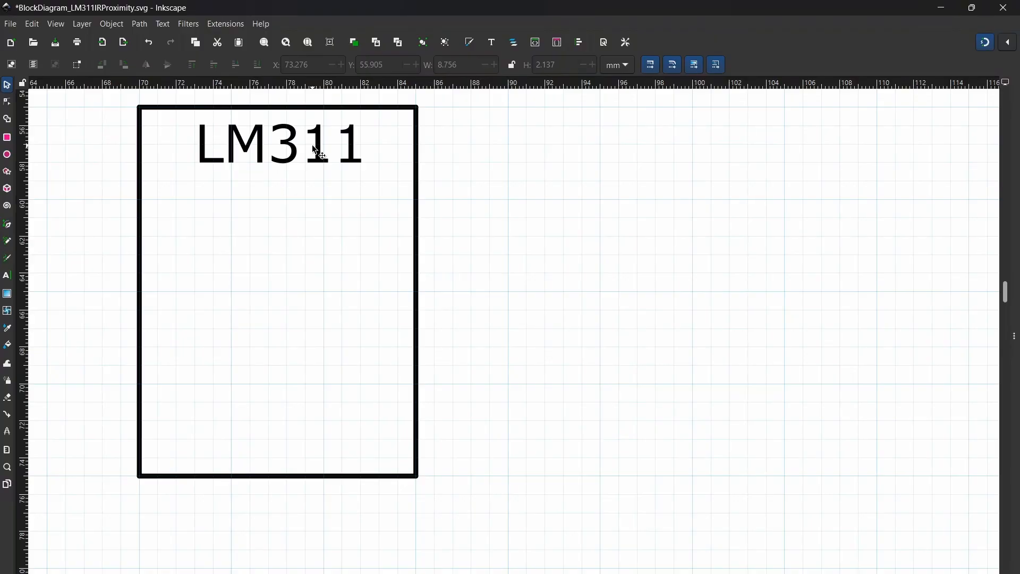
click(317, 152)
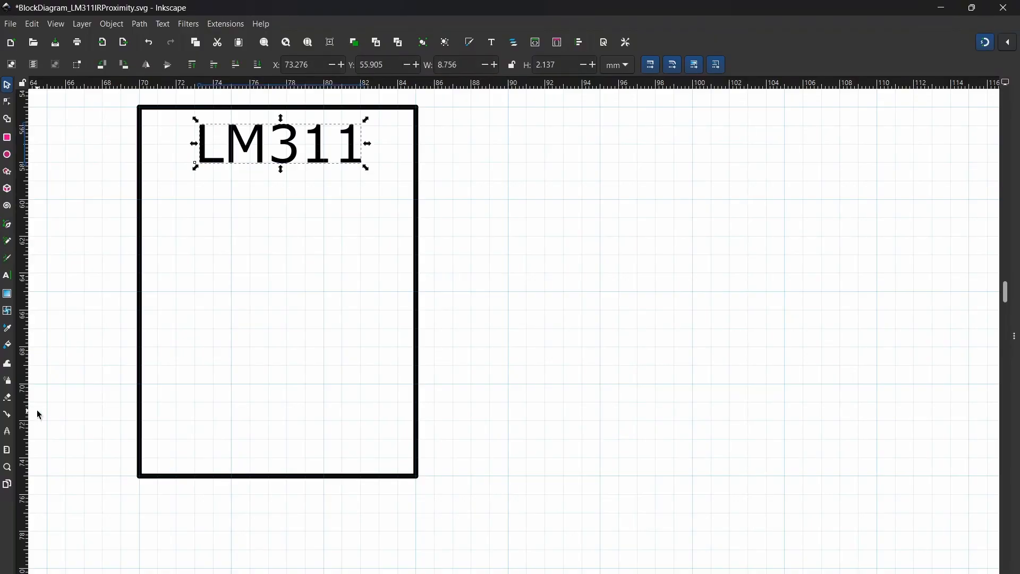
key(ctrl+d)
drag(298, 135, 62, 242)
double_click(301, 229)
key(BackSpace)
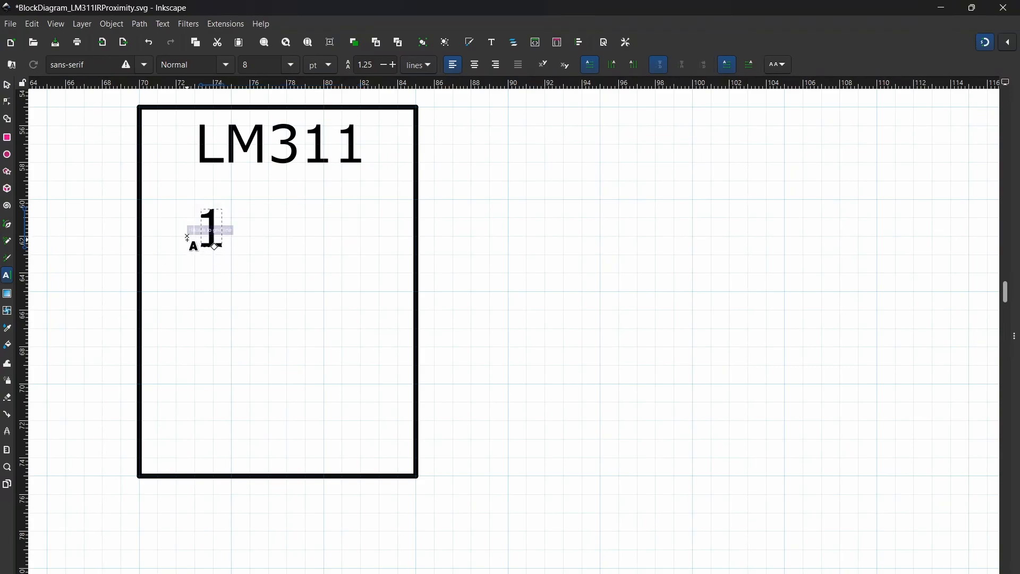
key(F1)
drag(216, 241, 165, 203)
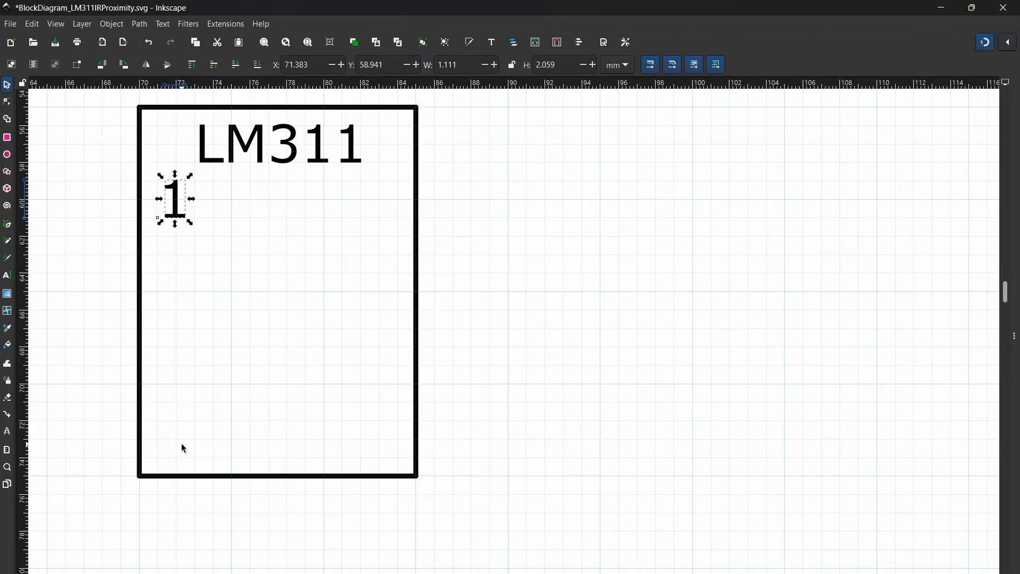
- Duplicate the pin number 1 below itself at about Y 62.9 mm and change the copy's text to 2
key(ctrl+d)
drag(181, 215, 179, 289)
click(177, 283)
double_click(176, 284)
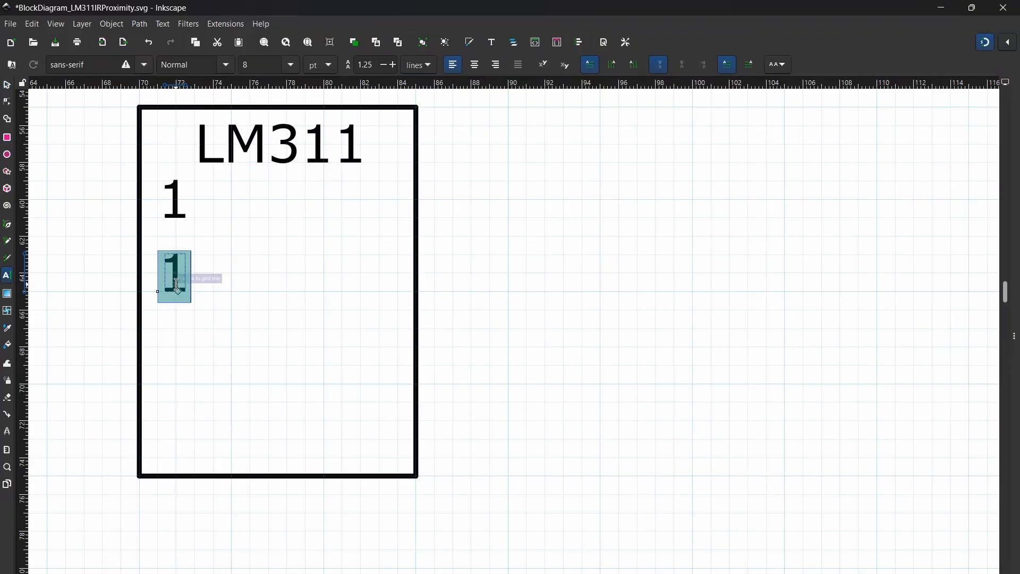
text(2)
key(Escape)
key(s)
- Duplicate the pin number 2 below itself at about Y 66.9 mm and change the copy's text to 3
click(178, 289)
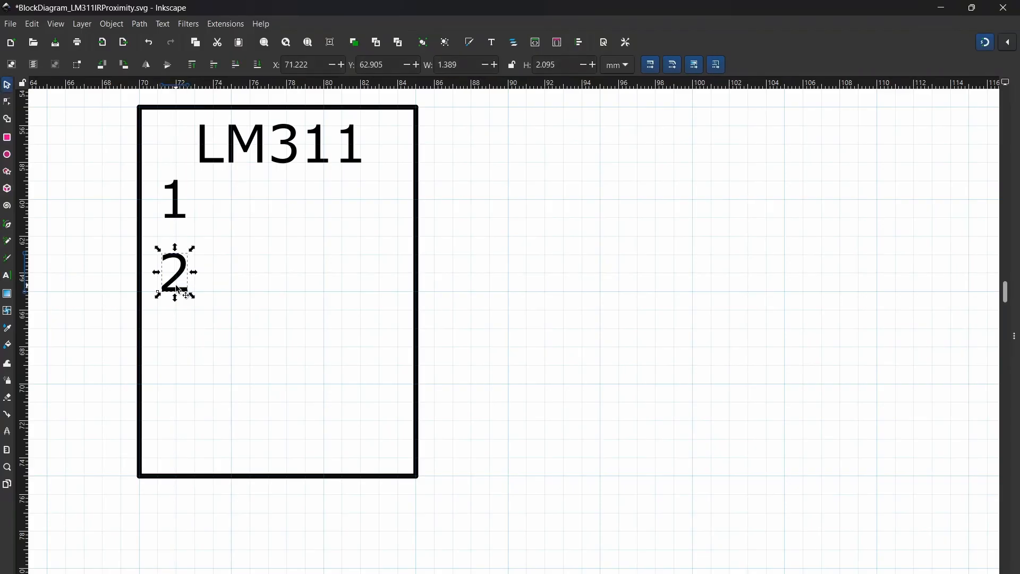
key(ctrl+d)
drag(178, 289, 179, 352)
double_click(177, 346)
text(3)
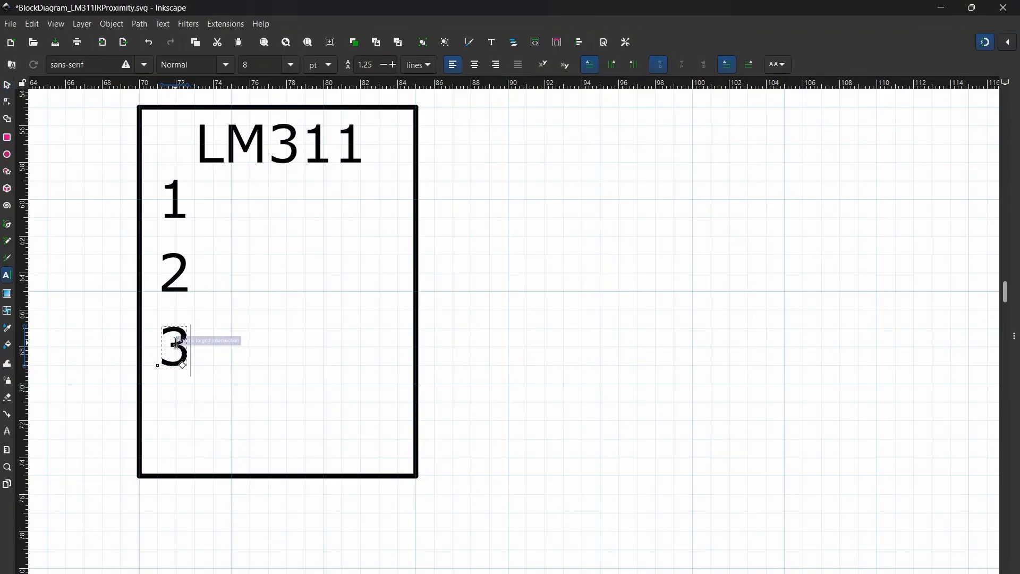
key(Escape)
key(s)
click(180, 353)
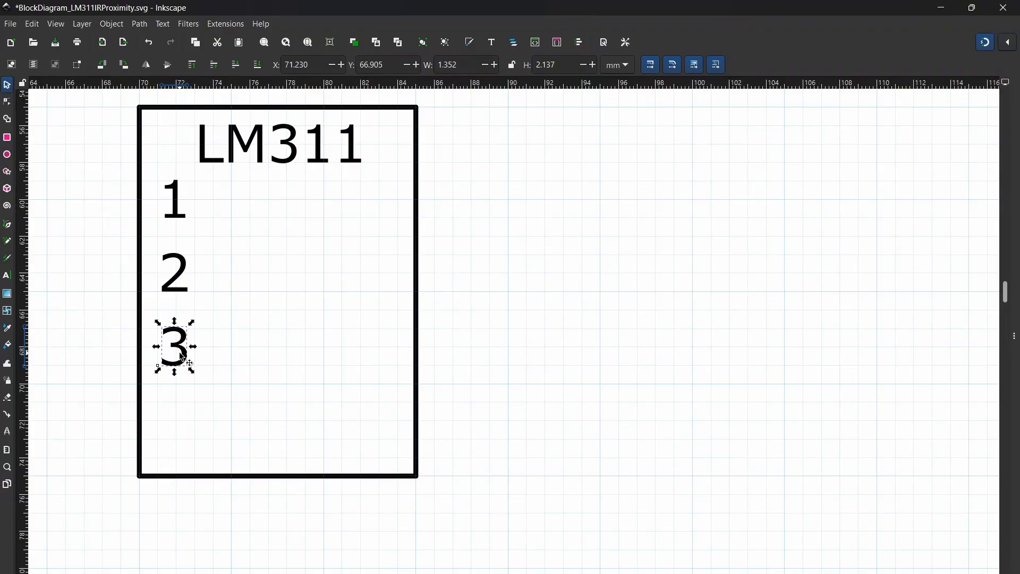
- Duplicate the pin number 3 below itself at about Y 72.0 mm and change the copy's text to 4
key(ctrl+d)
drag(182, 358, 180, 422)
click(181, 421)
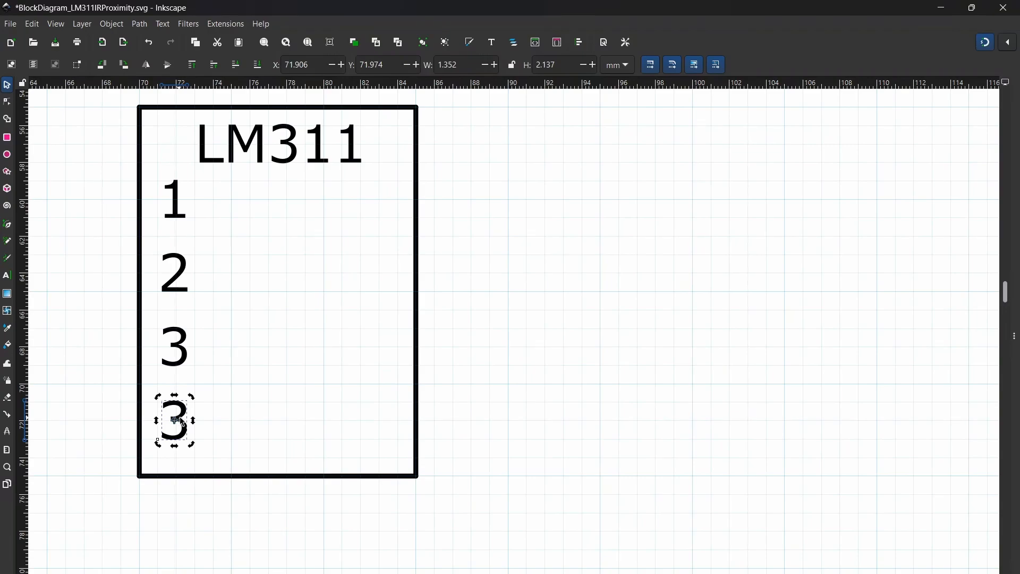
double_click(181, 423)
key(ctrl+a)
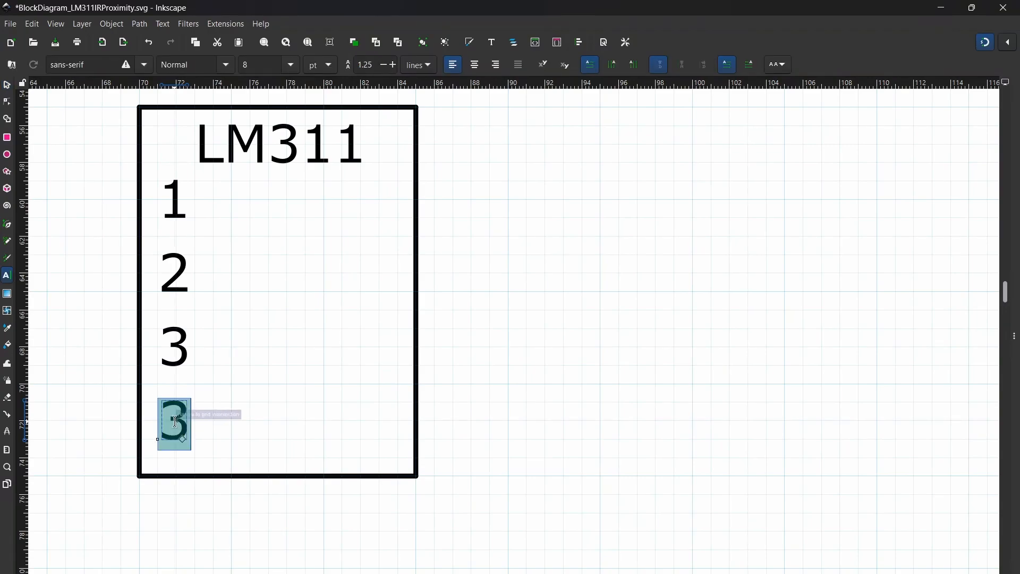
text(4)
key(F1)
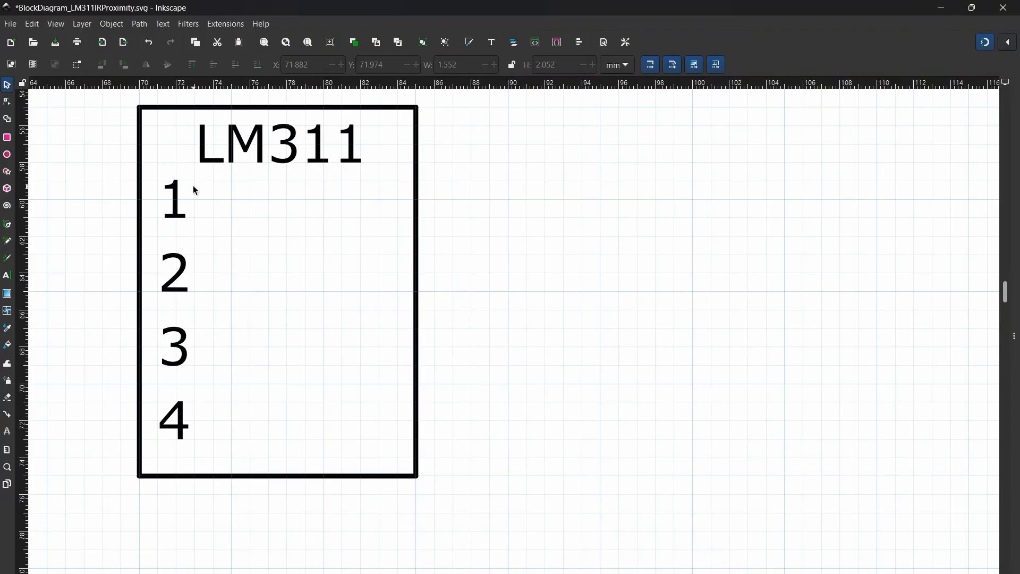
- Duplicate the pin numbers 1 to 4 together and shift the copies horizontally to about X 82.2 mm, inside the rectangle's opposite edge
drag(193, 186, 155, 394)
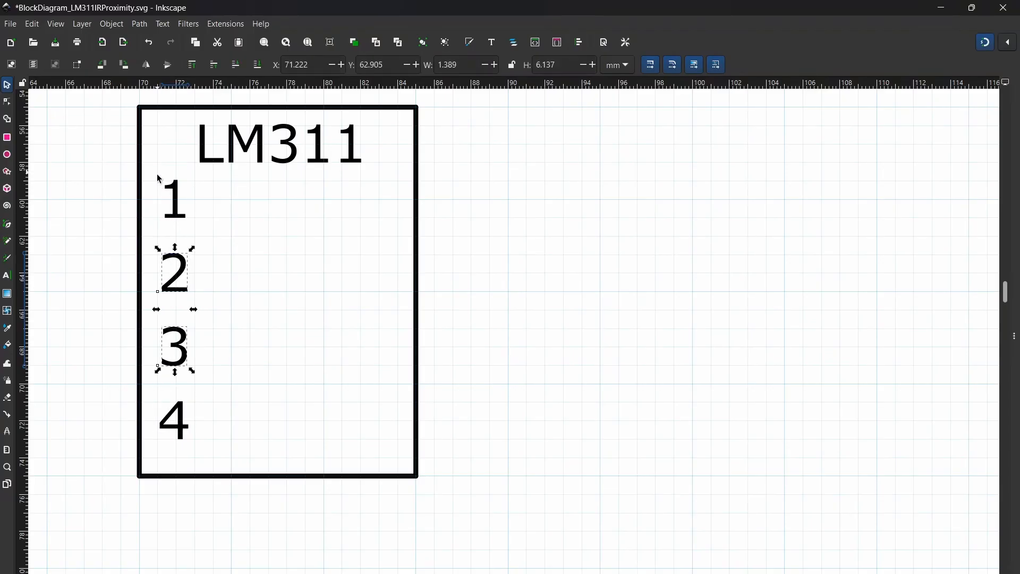
drag(157, 171, 207, 451)
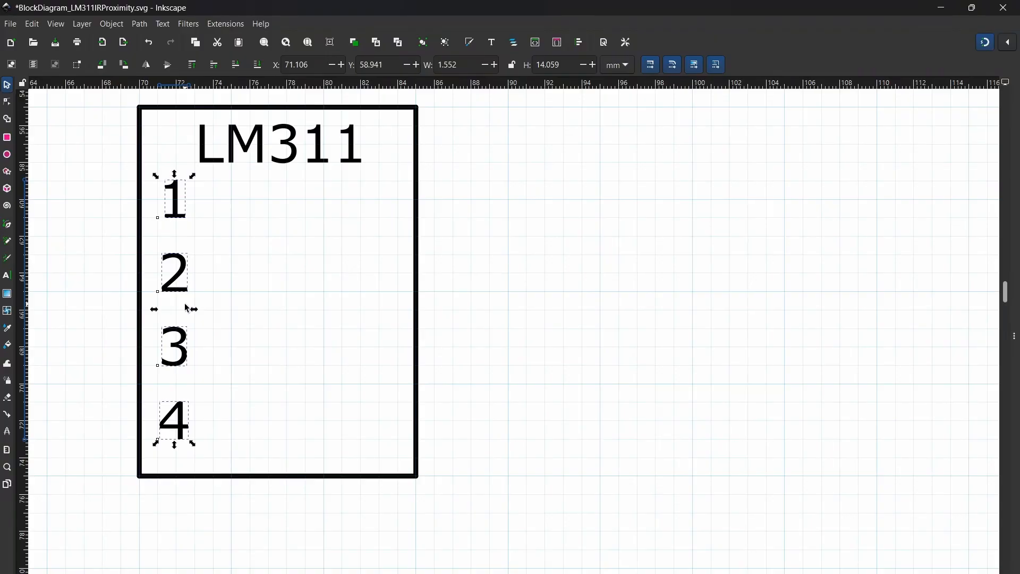
key(ctrl+d)
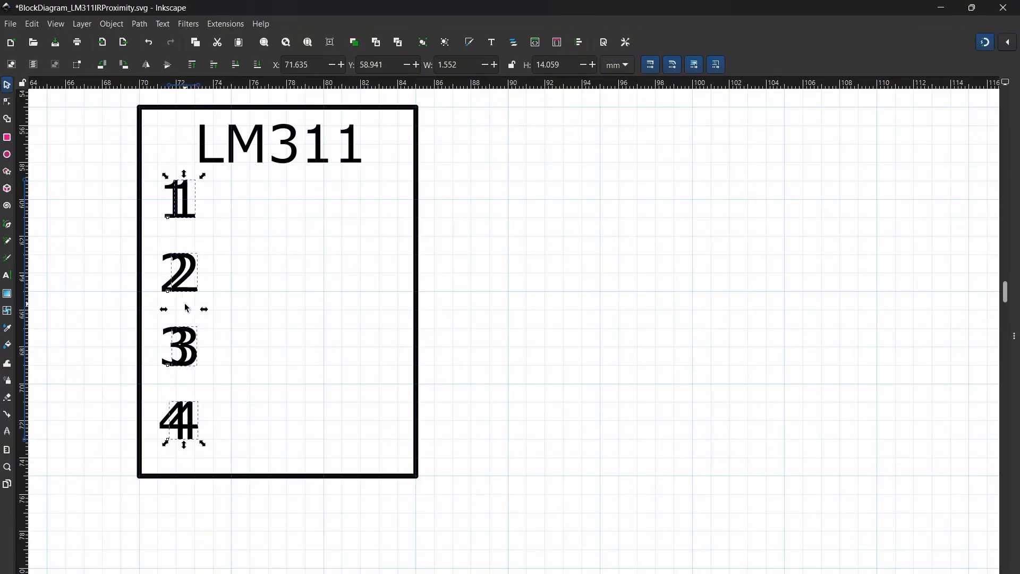
key(Right)
key(Right)
key(Right)
key(Right)
key(Right)
key(Right)
key(Right)
key(Right)
key(Right)
key(Right)
key(Right)
key(Right)
key(Right)
key(Right)
key(Right)
key(Right)
key(Right)
key(Right)
key(Right)
key(Right)
key(Right)
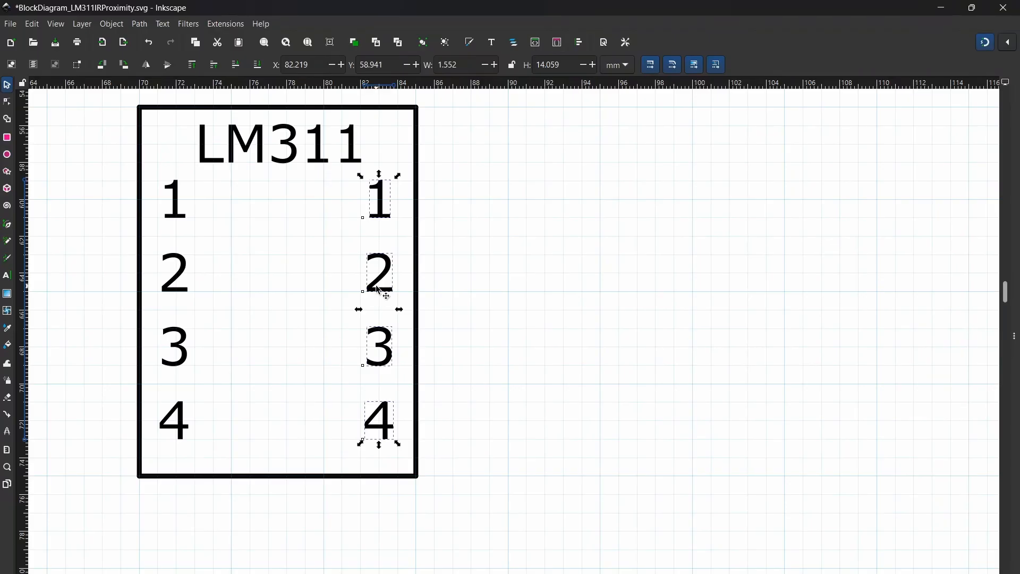
- Renumber the copied pin column from bottom to top as 5, 6, 7 and 8
double_click(392, 433)
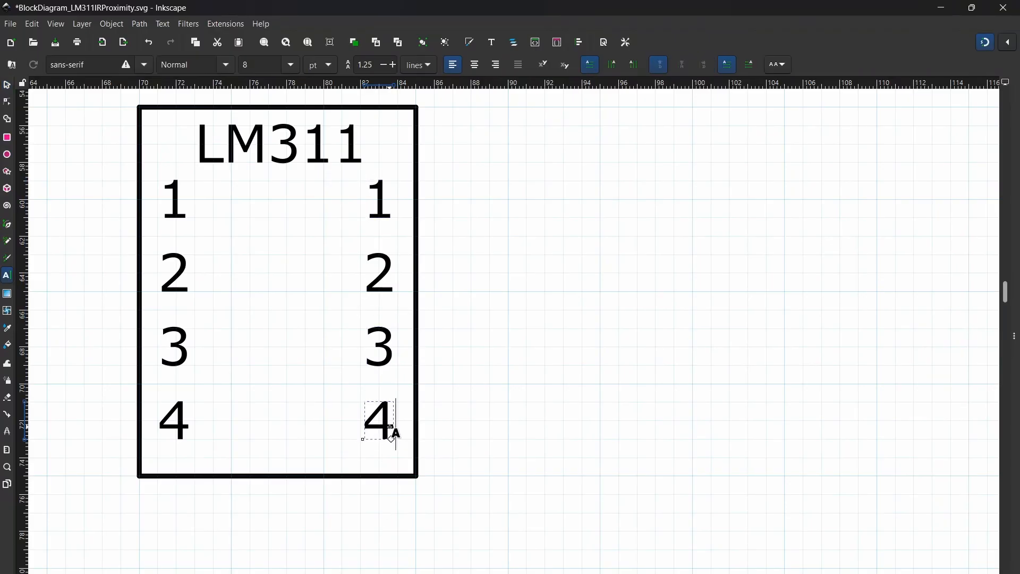
double_click(385, 423)
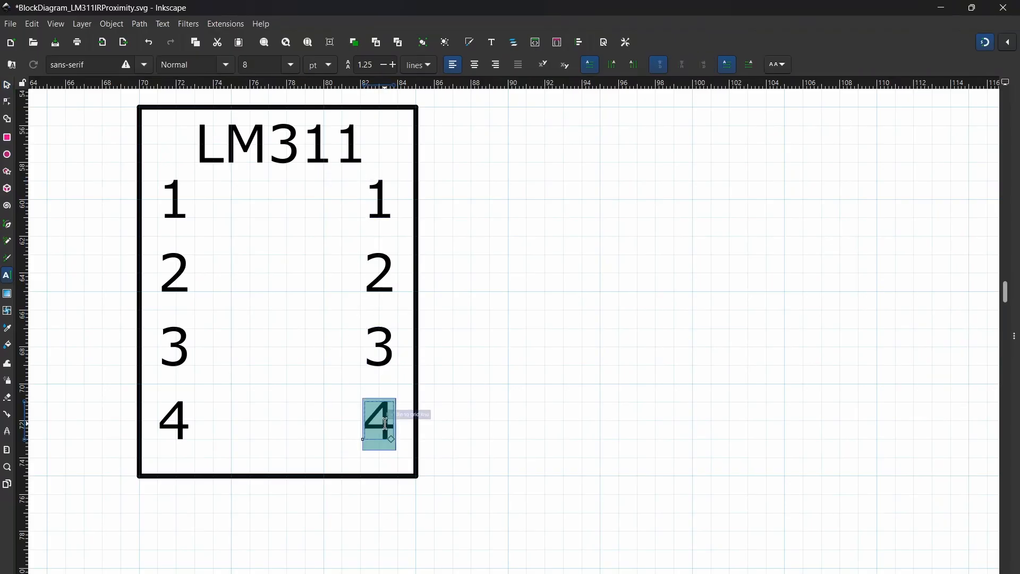
text(5)
double_click(380, 338)
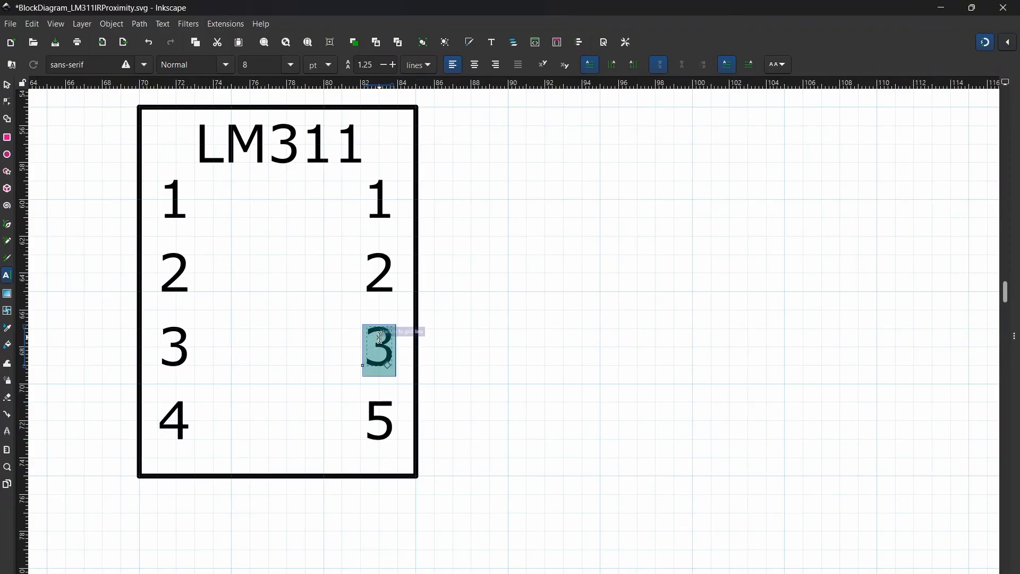
text(6)
click(379, 272)
double_click(380, 274)
text(7)
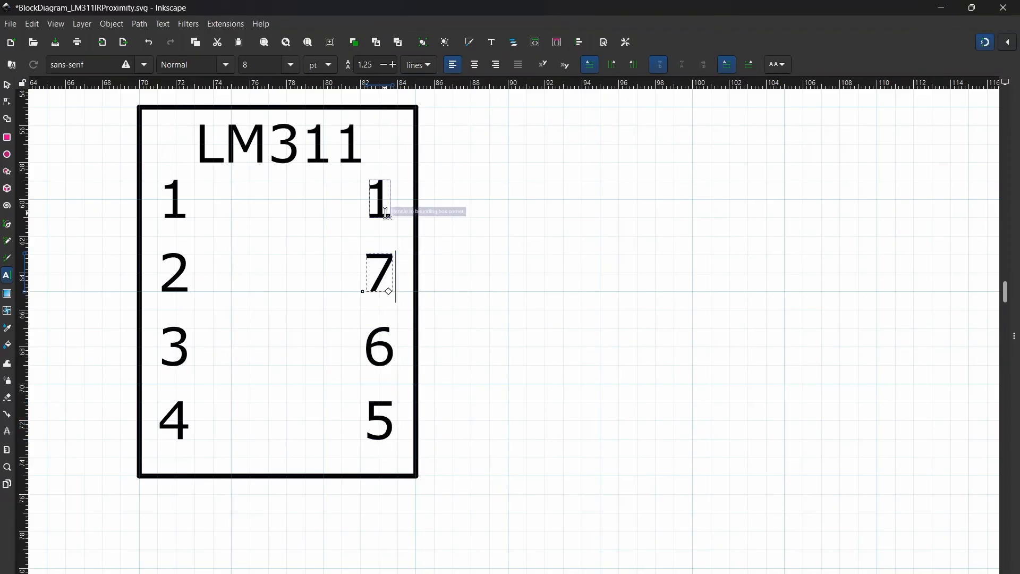
double_click(386, 212)
text(8)
key(F1)
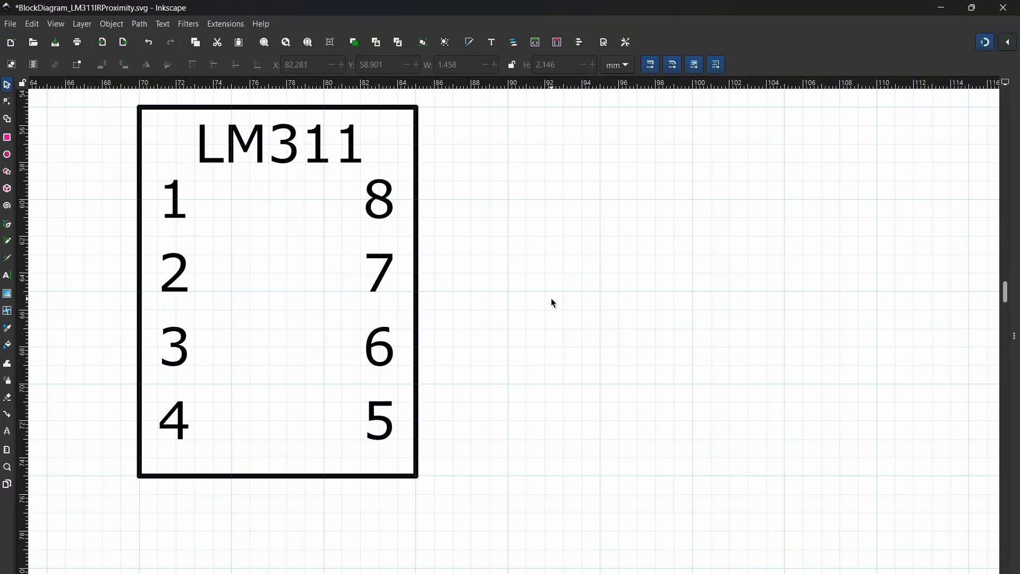
scroll(538, 345, down, 4)
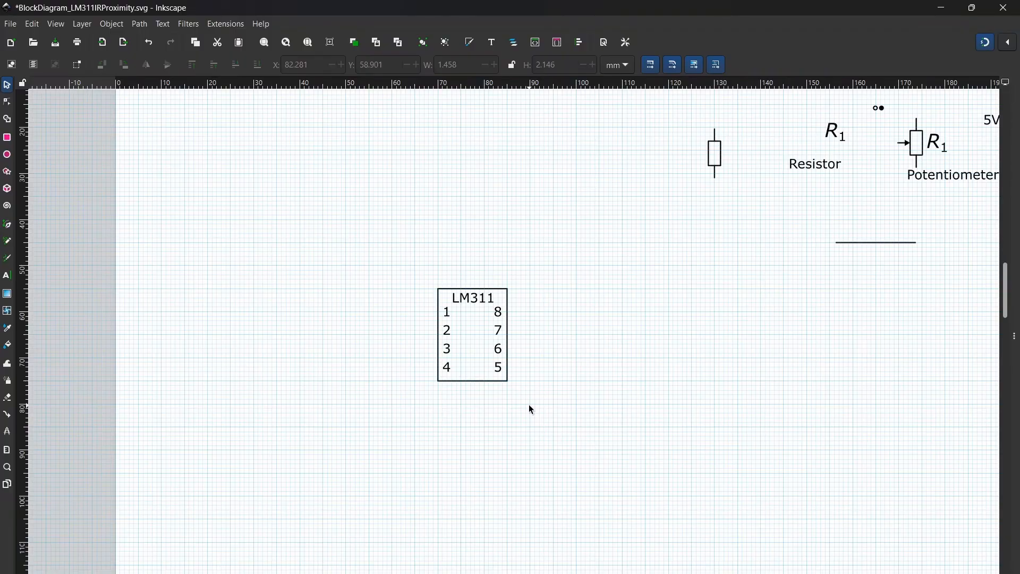
drag(588, 402, 469, 462)
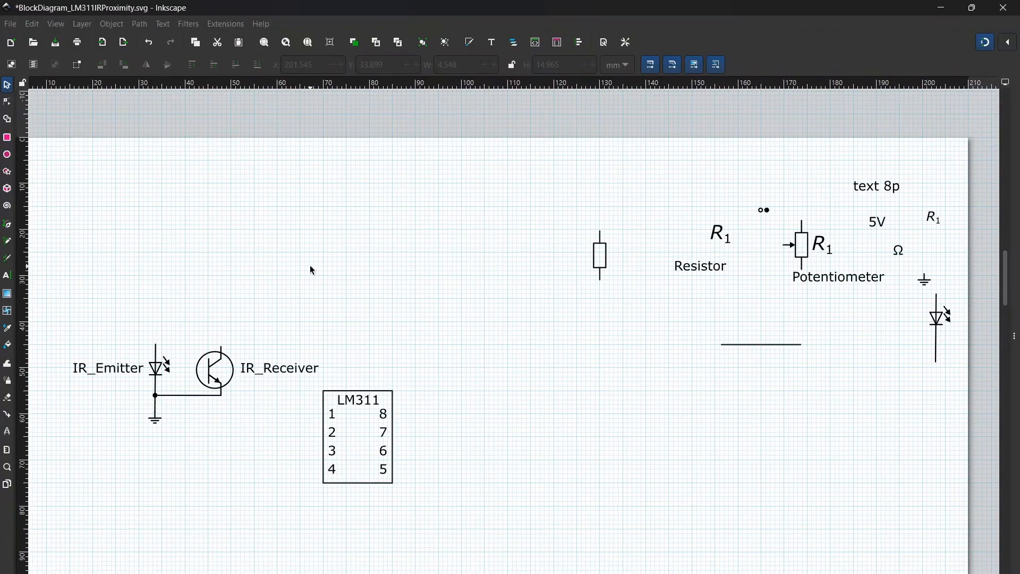
drag(62, 335, 321, 441)
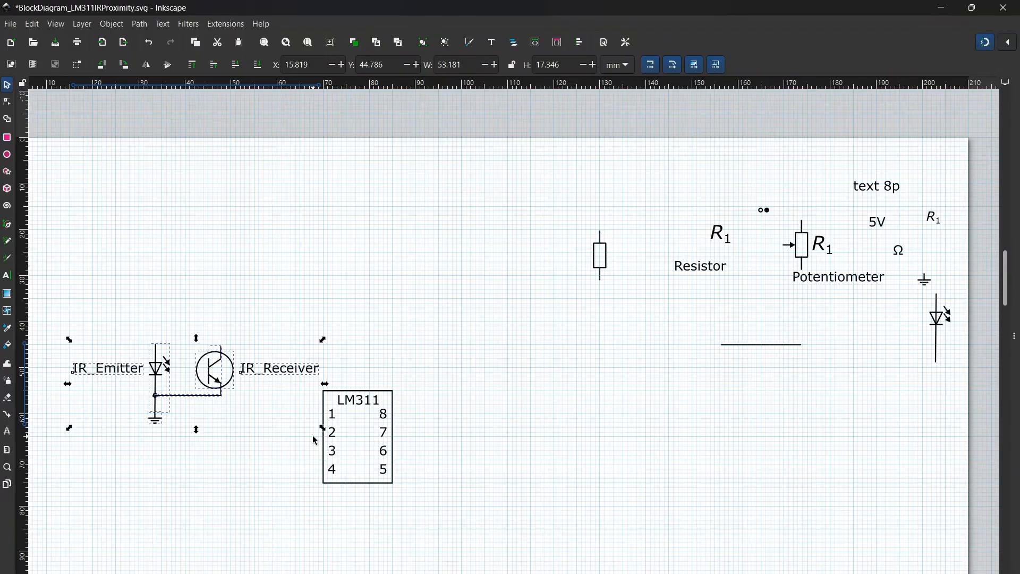
click(435, 503)
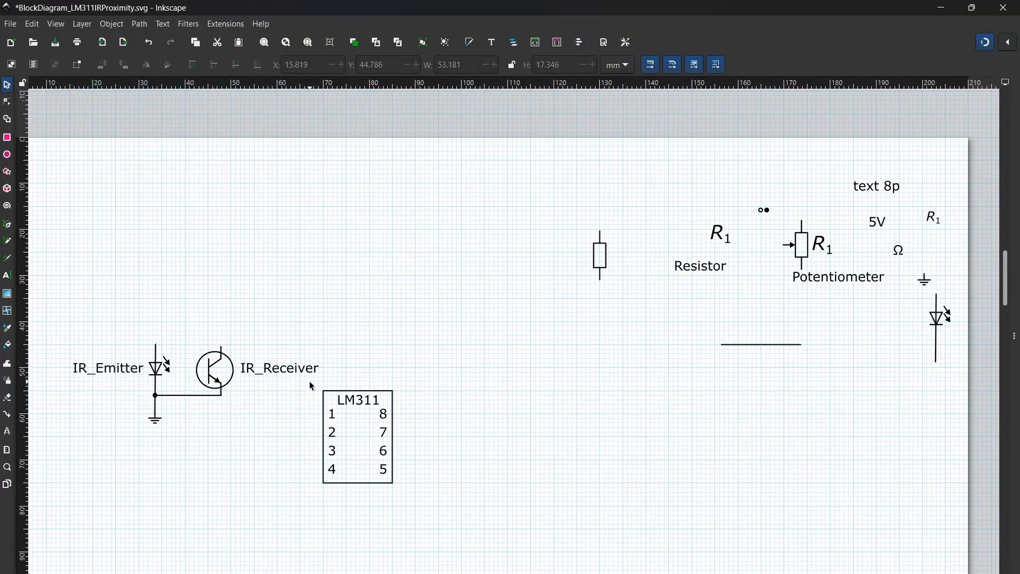
click(348, 404)
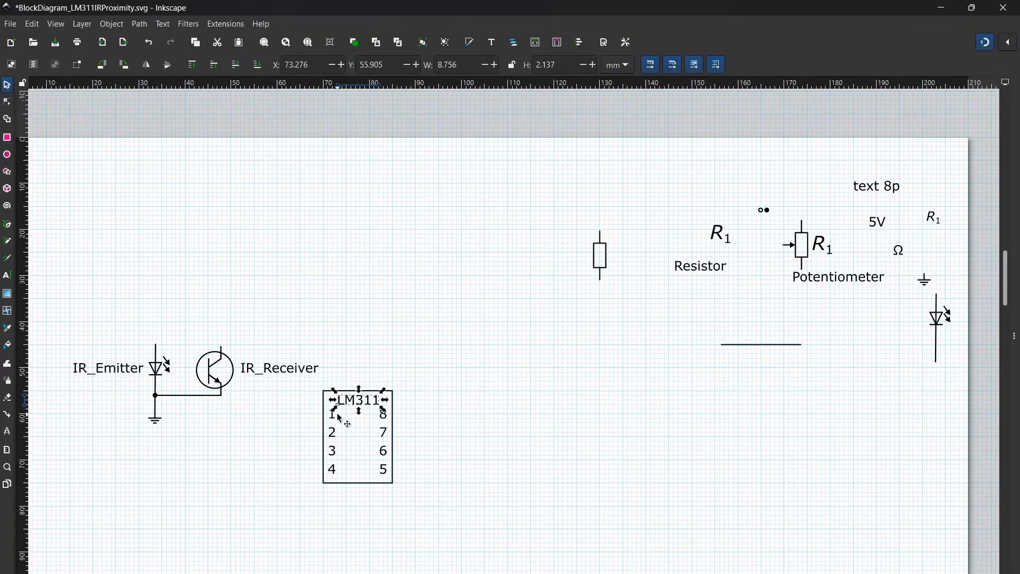
click(333, 414)
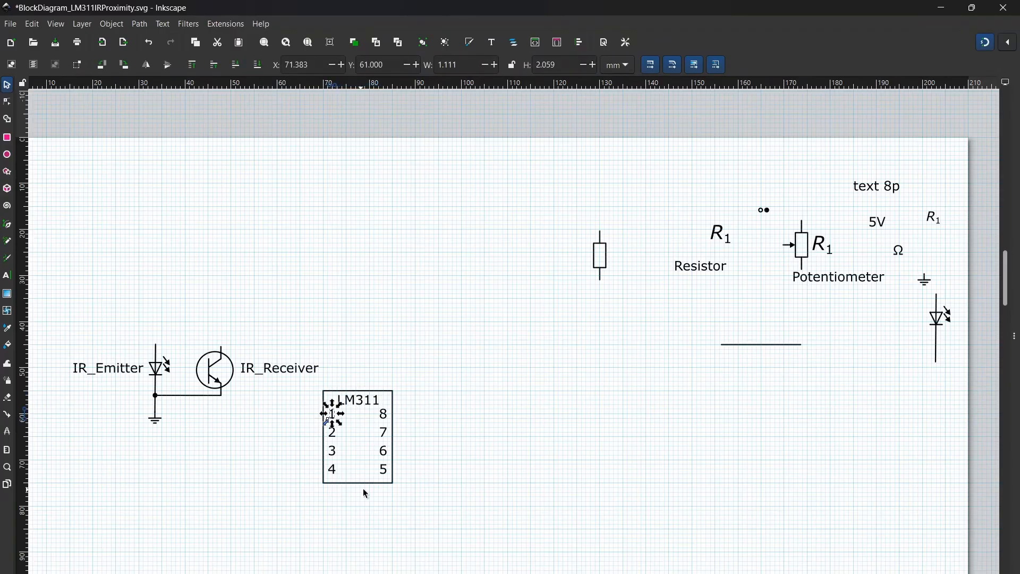
- Group the LM311 rectangle with its label and all eight pin numbers
scroll(373, 486, up, 2)
click(507, 340)
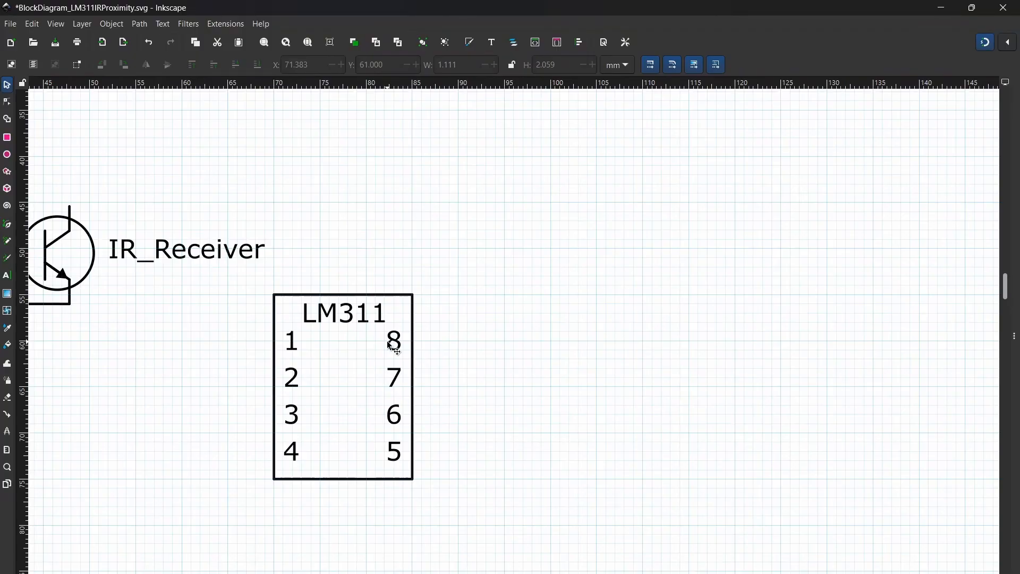
drag(501, 278, 32, 531)
click(771, 325)
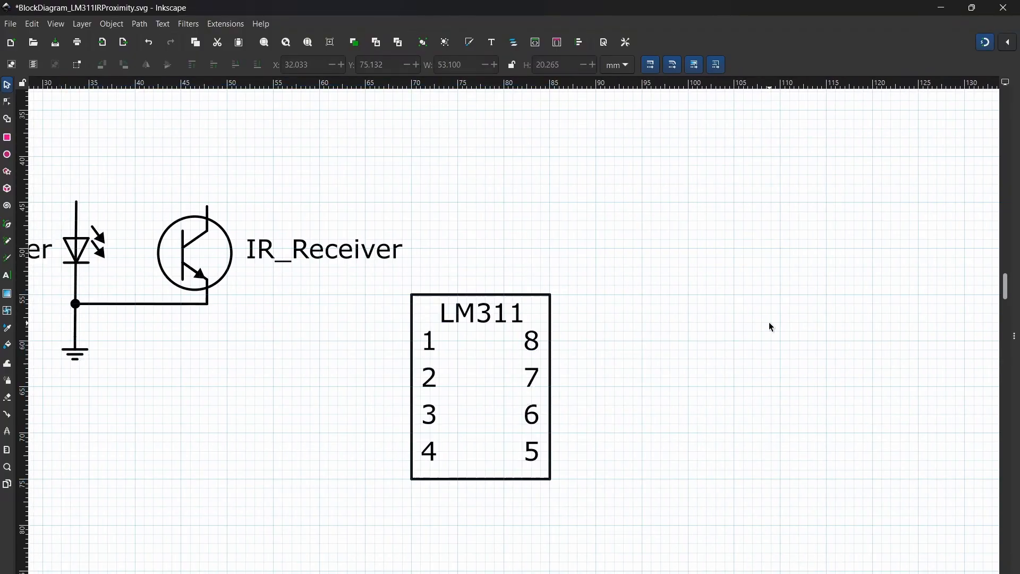
drag(603, 287, 371, 519)
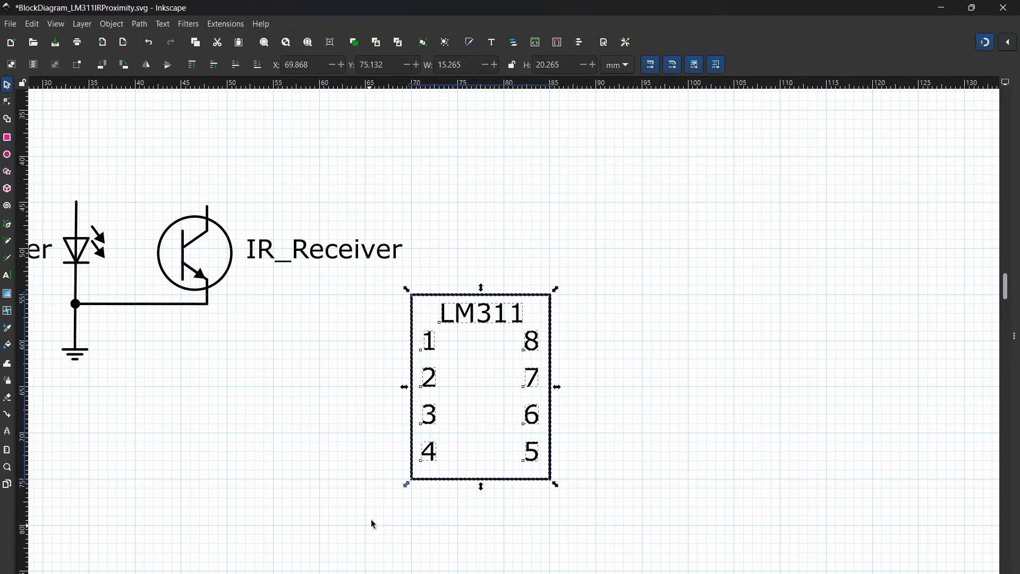
right_click(468, 317)
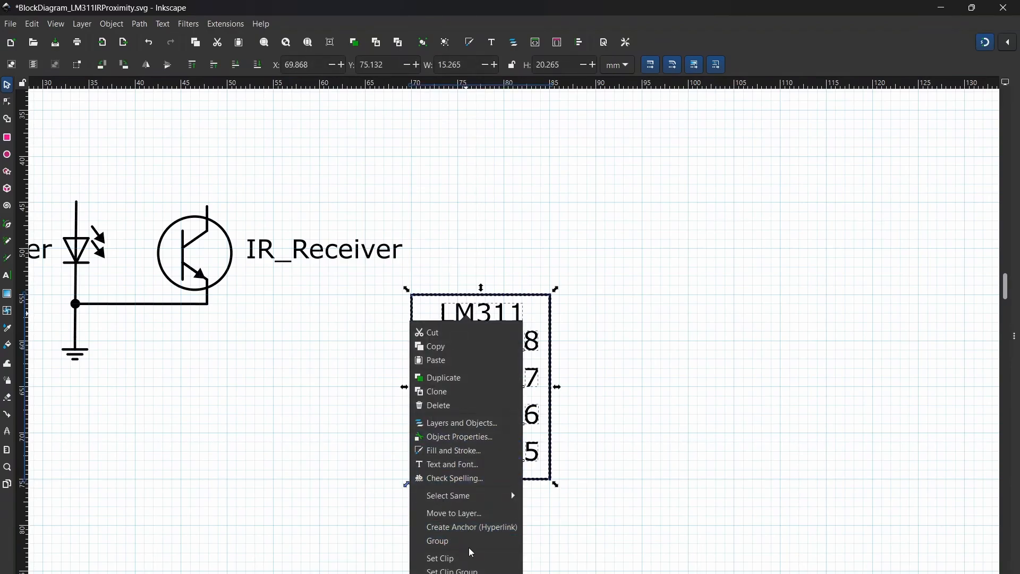
click(636, 268)
drag(635, 265, 347, 500)
key(ctrl+g)
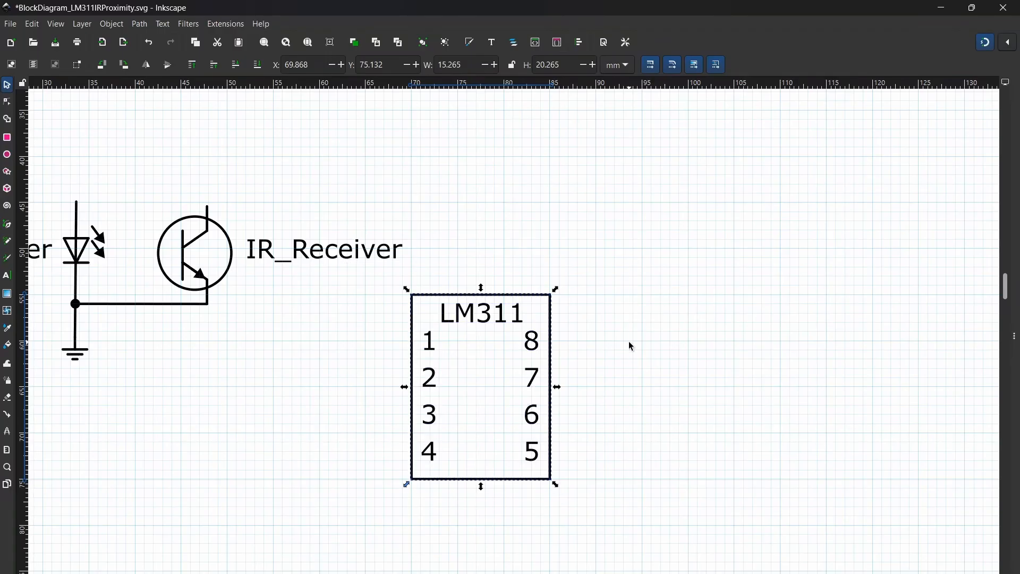
- Move the grouped LM311 block to about X 89.7, Y 70.3 mm
click(629, 370)
drag(502, 310, 609, 243)
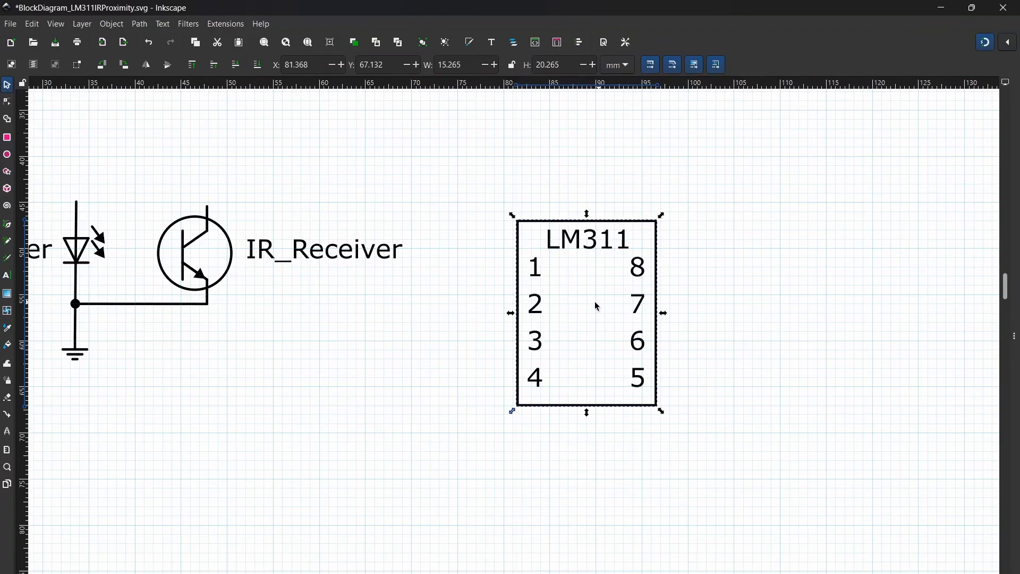
scroll(606, 302, right, 4)
scroll(606, 298, down, 2)
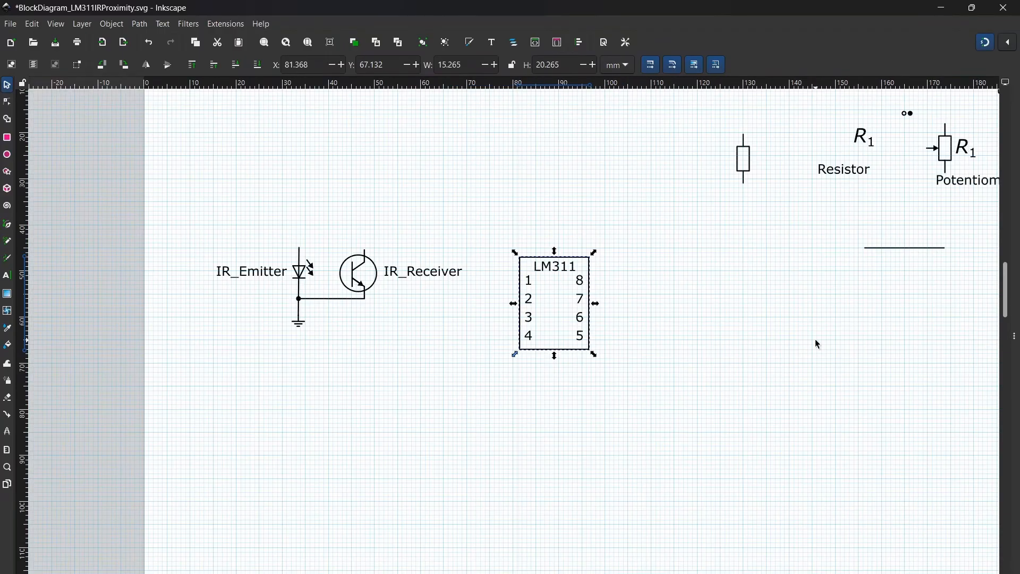
drag(815, 341, 642, 340)
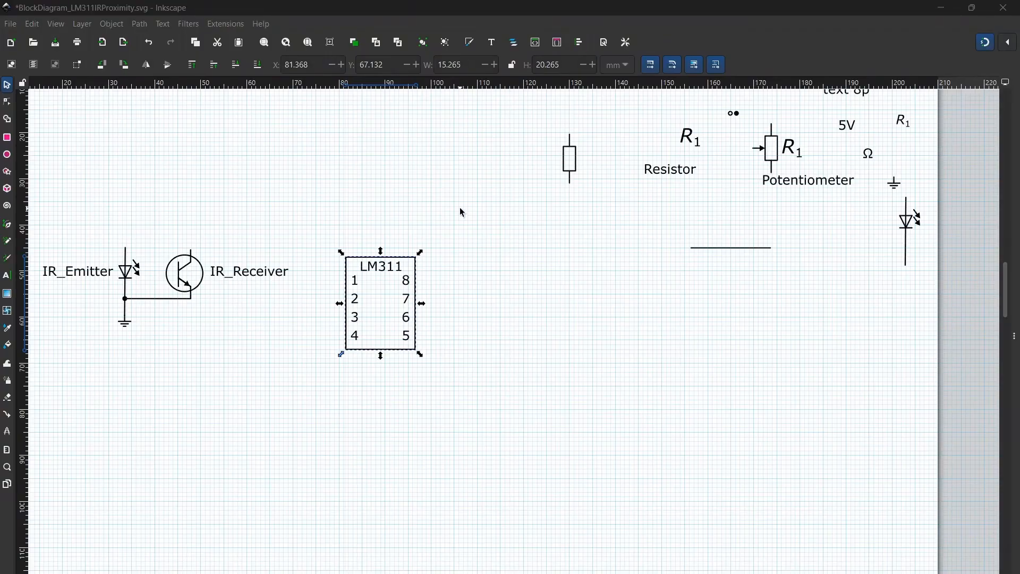
scroll(379, 276, up, 1)
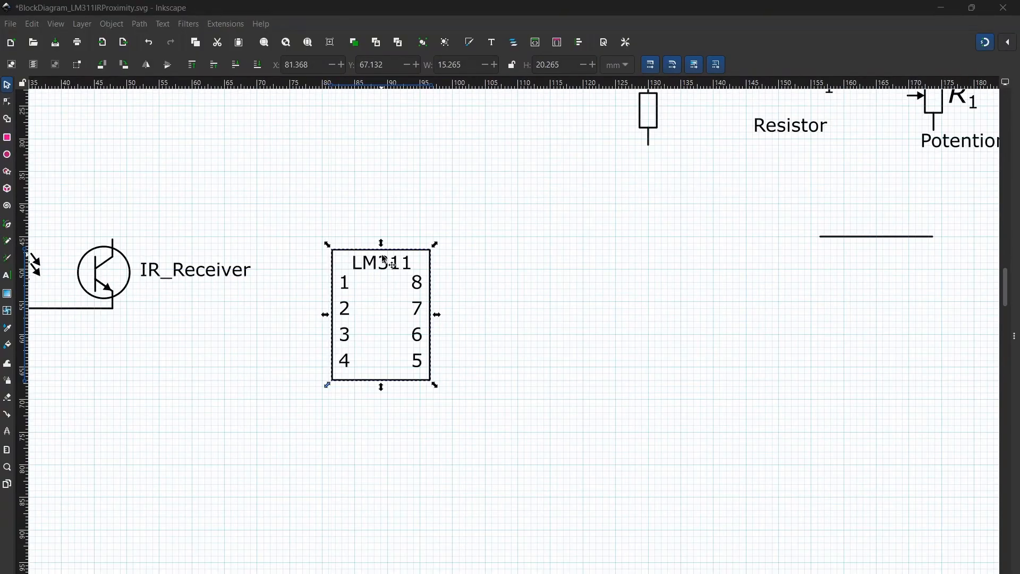
drag(480, 252, 537, 277)
click(612, 331)
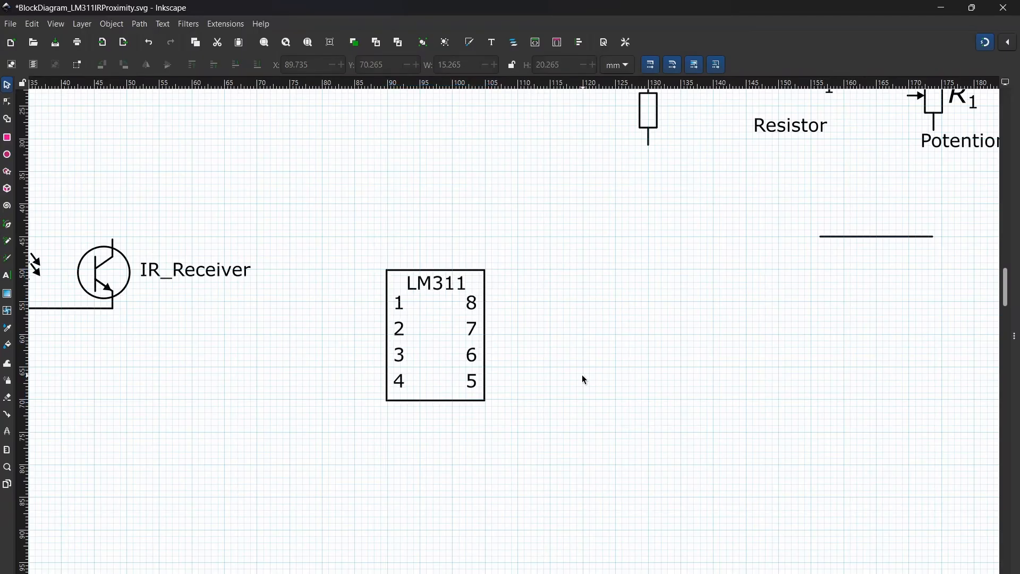
- Group the IR emitter and receiver circuit with its labels and move it away to about X 150.4, Y 108.6 mm
scroll(582, 376, down, 1)
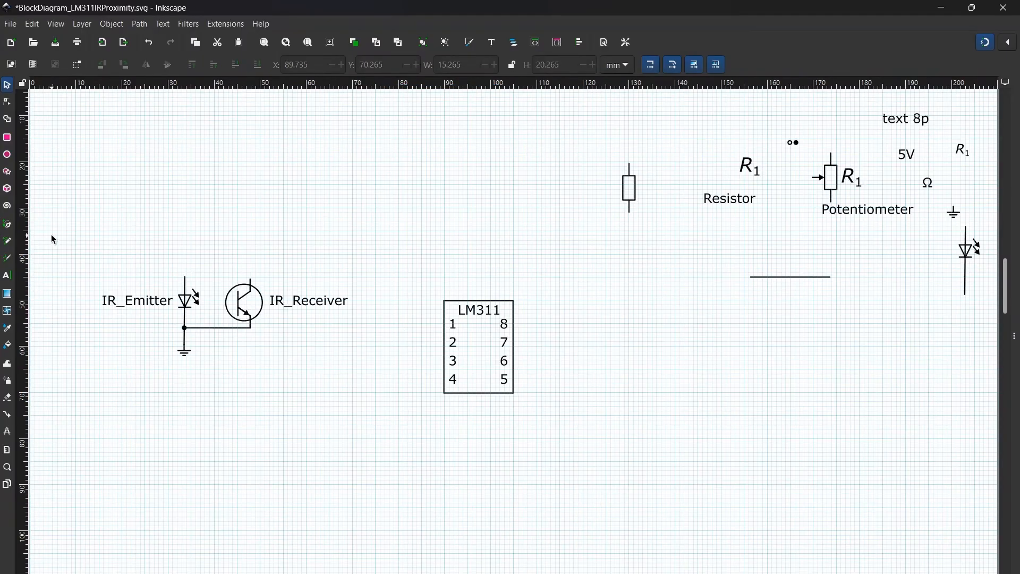
drag(51, 234, 357, 389)
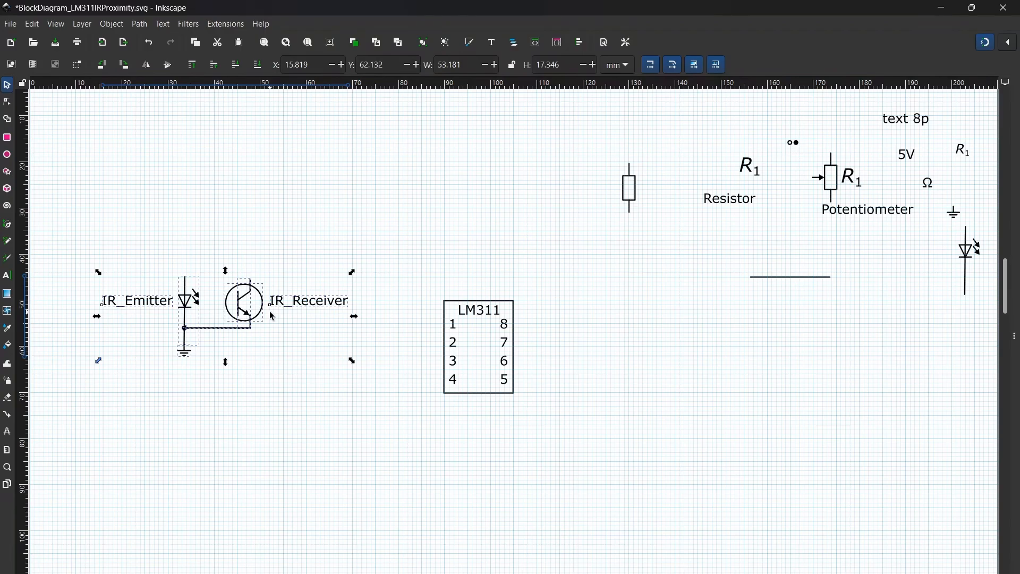
drag(255, 311, 922, 543)
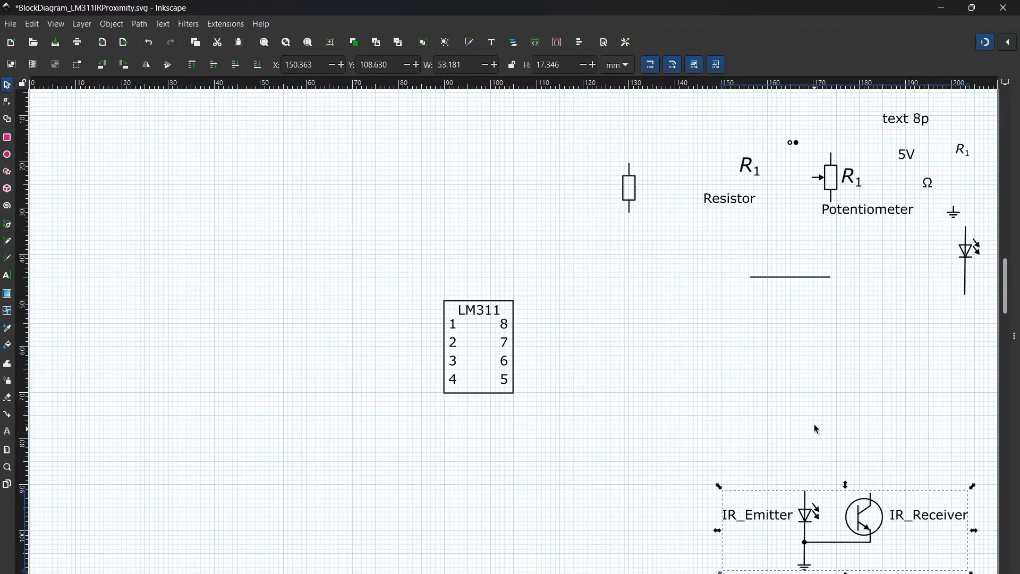
click(812, 400)
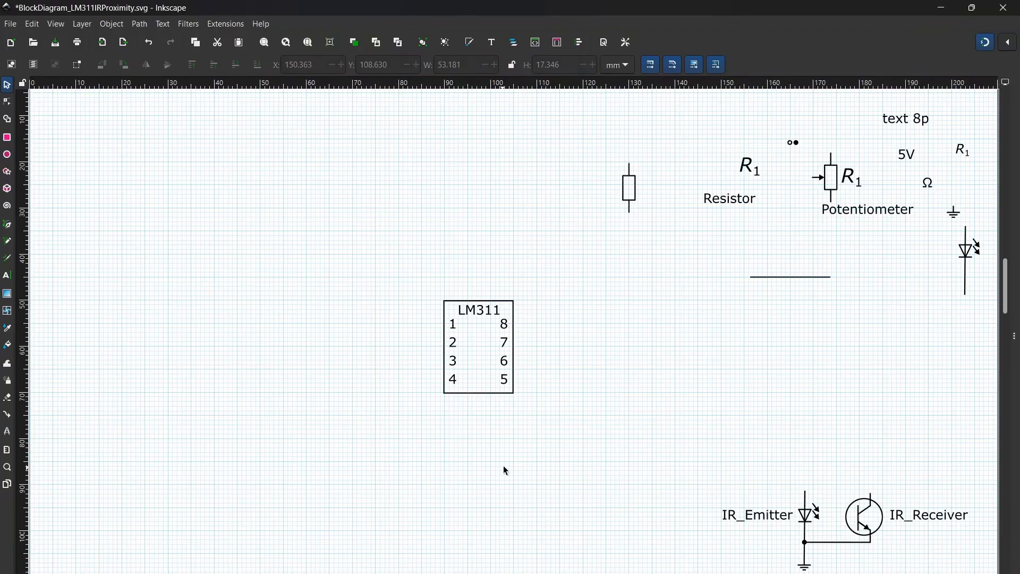
- Place the library's ground symbol beside pin 2 of the LM311 block at about X 82, Y 61 mm
scroll(532, 425, up, 2)
scroll(522, 413, up, 4)
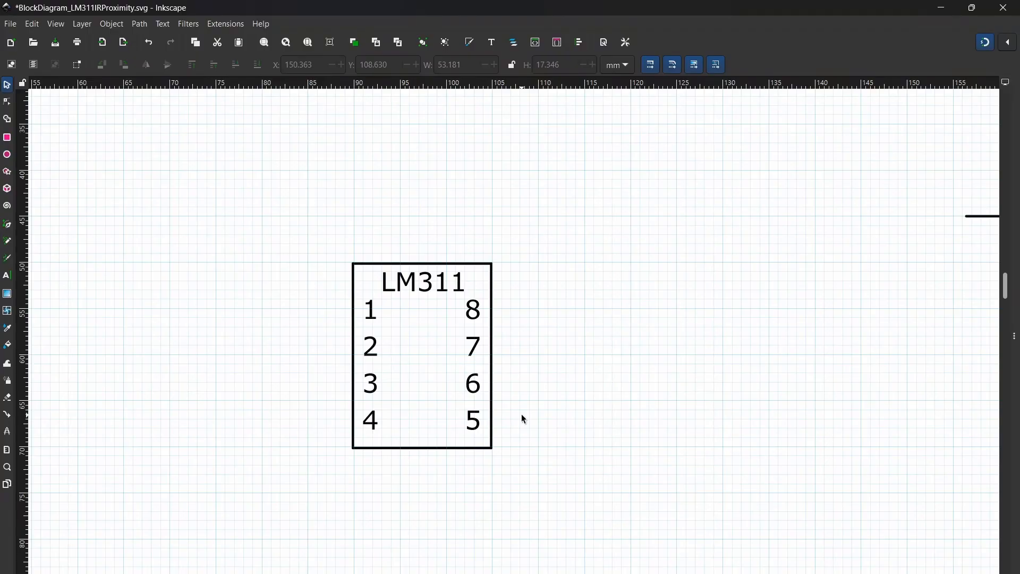
scroll(524, 419, down, 2)
scroll(524, 419, up, 8)
scroll(523, 415, down, 2)
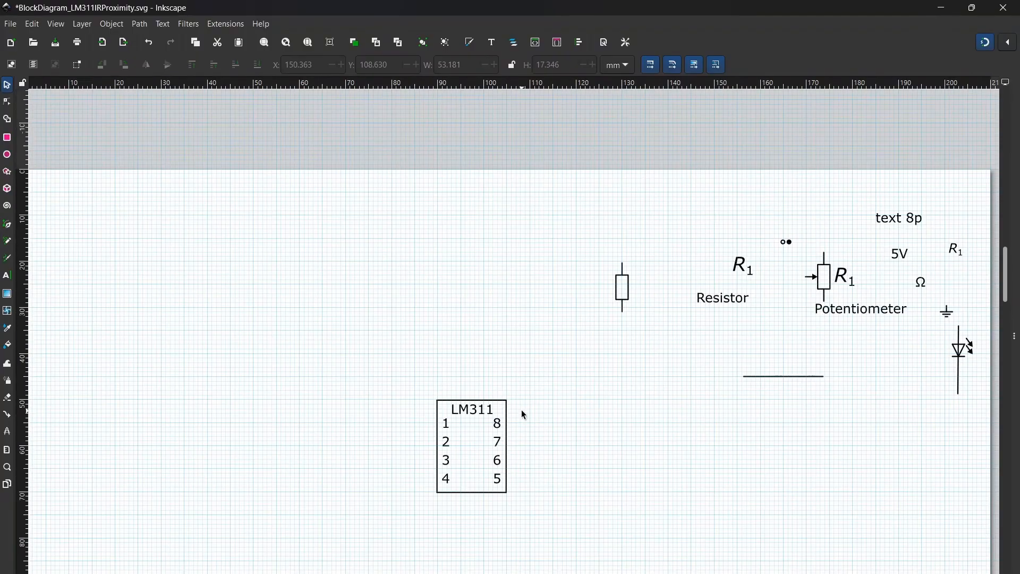
drag(953, 318, 378, 448)
scroll(465, 422, up, 4)
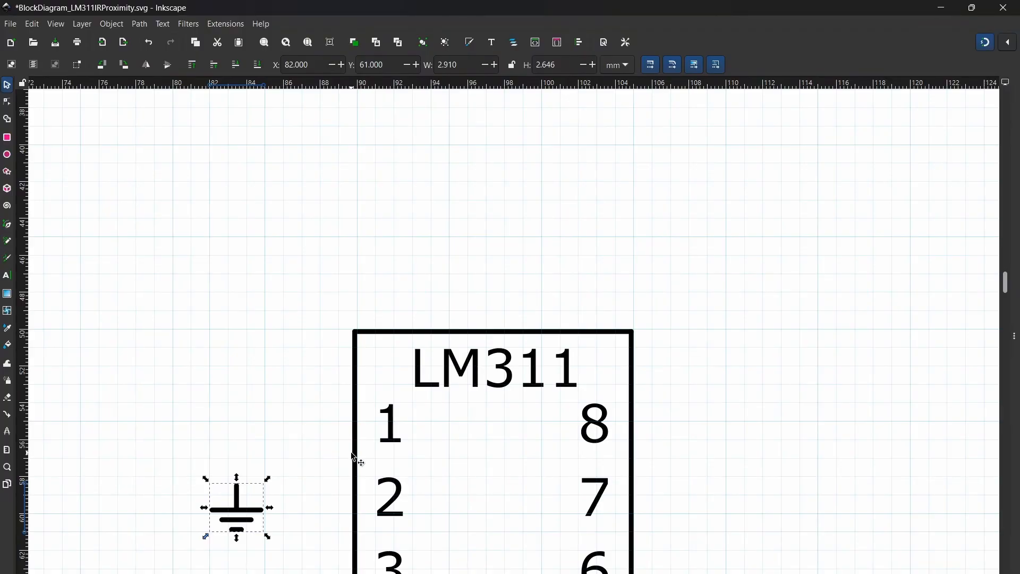
- Move the ground symbol up beside pin 1 of the LM311 block, at about X 85.5, Y 57.7 mm
scroll(356, 456, down, 2)
drag(245, 469, 308, 403)
click(720, 329)
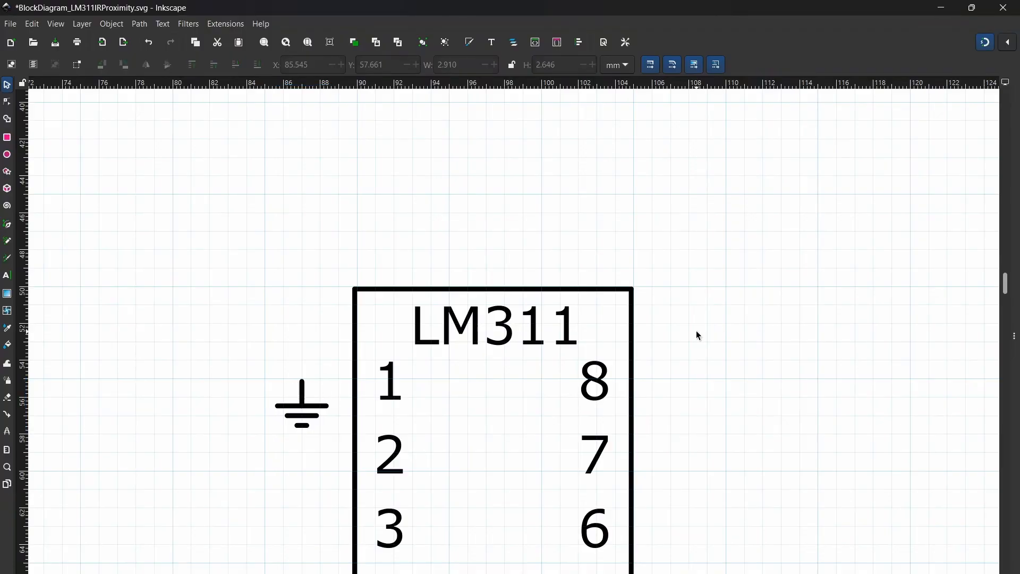
scroll(767, 327, up, 5)
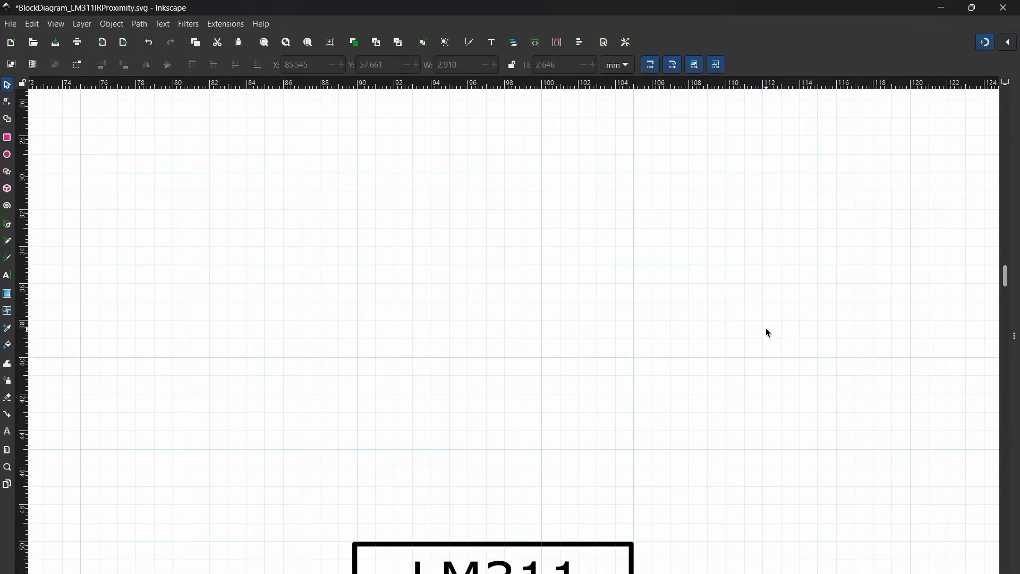
- Duplicate the library's horizontal line and place it from the ground symbol's upper end across pin 1, at about X 86.9, Y 55.3 mm
scroll(766, 328, down, 5)
click(944, 354)
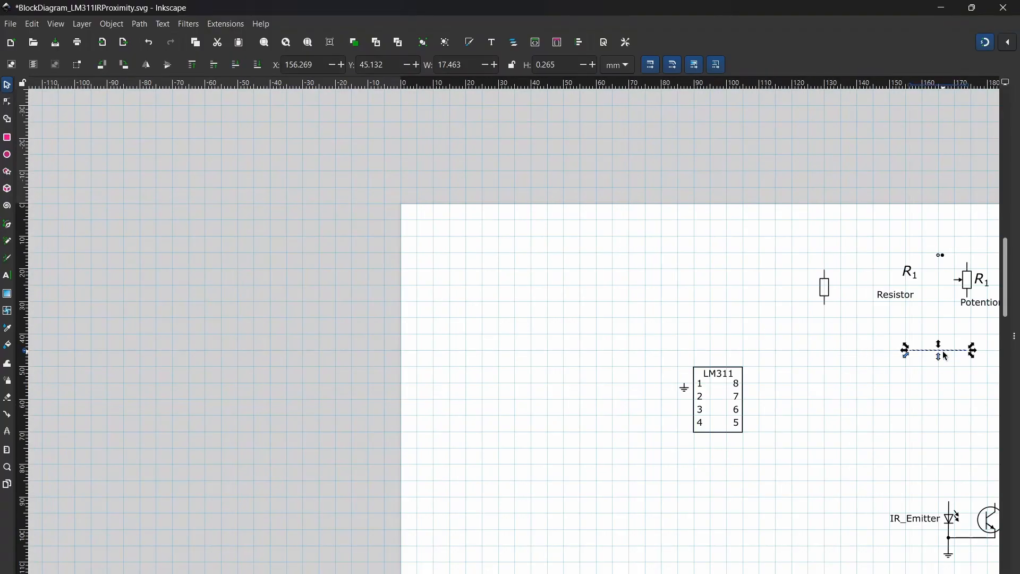
click(921, 354)
drag(921, 357, 661, 366)
scroll(768, 417, up, 5)
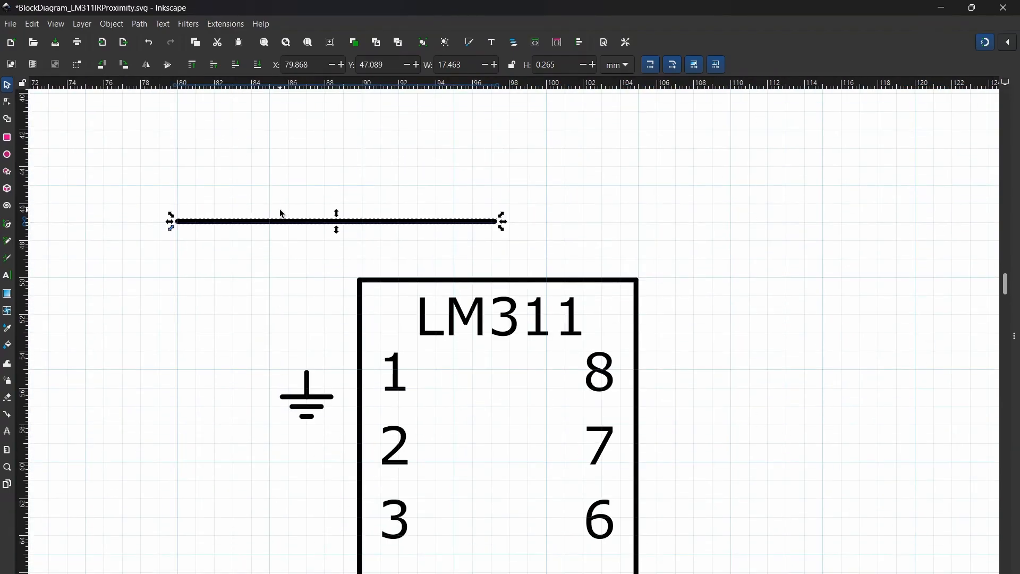
drag(283, 212, 405, 304)
scroll(307, 391, up, 4)
scroll(308, 289, down, 4)
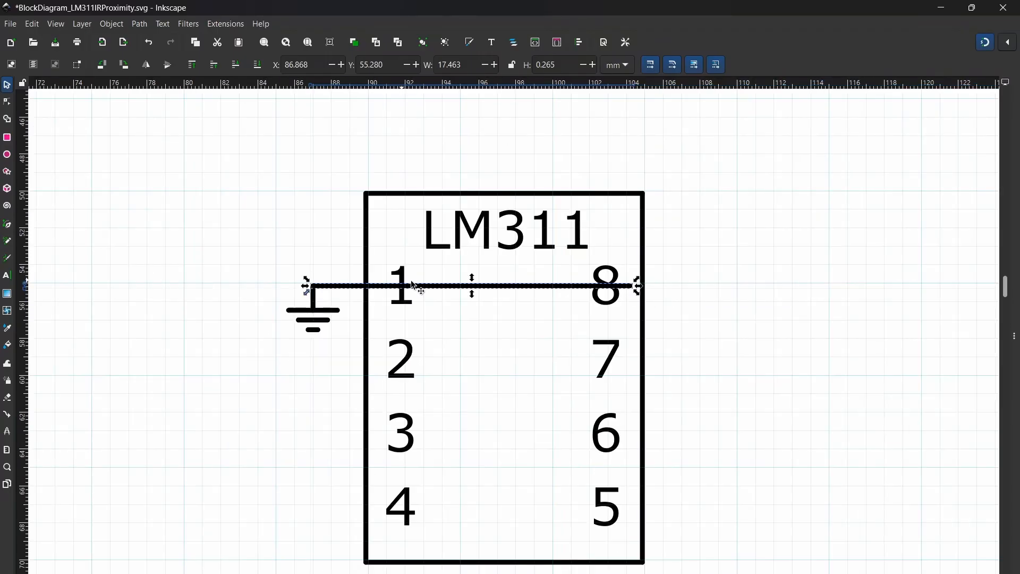
key(Escape)
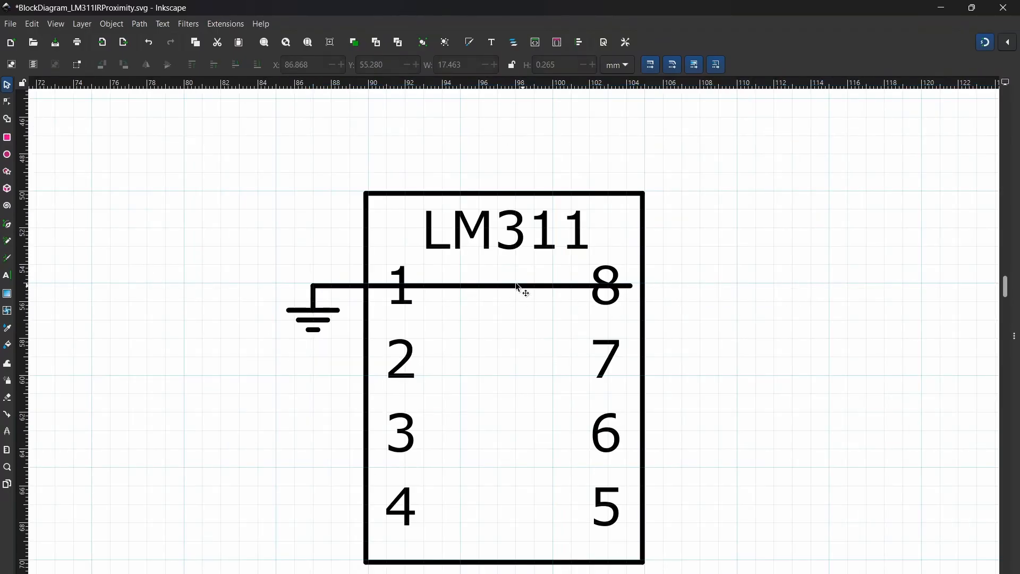
- Shorten the line at pin 1 to about 3.1 mm so it ends at the LM311 block's edge
double_click(546, 286)
drag(635, 290, 370, 290)
key(s)
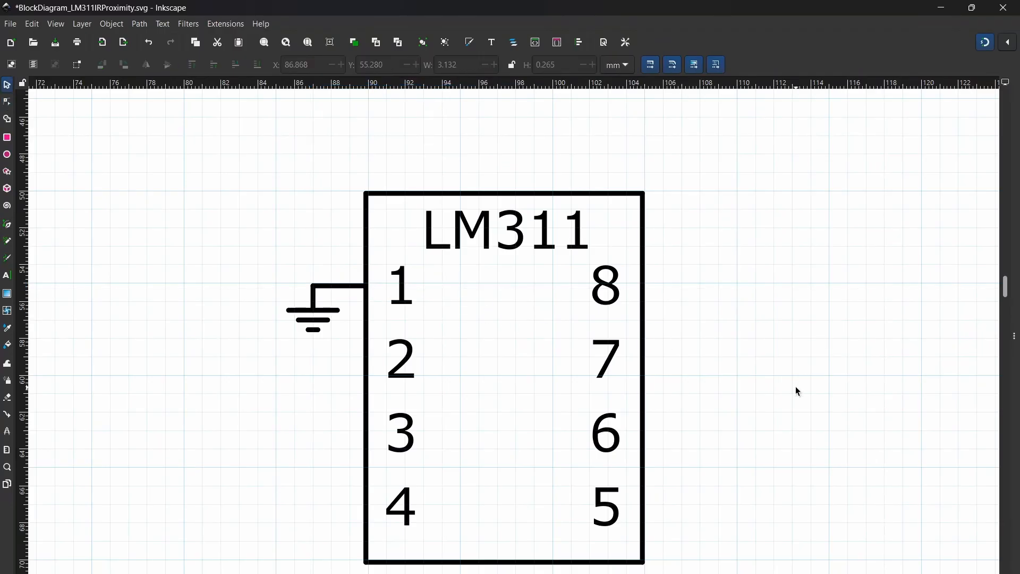
- Change the library's sample text label to VCC, set it above the library line, and move the 5V label to about X 170, Y 34.9 mm
ctrl+scroll(796, 387, down, 3)
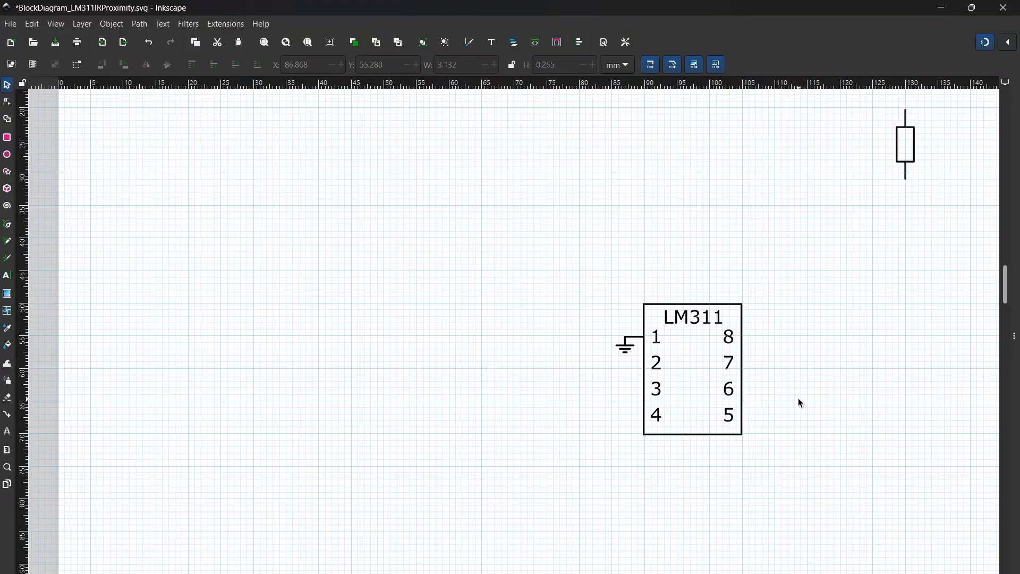
drag(799, 403, 424, 448)
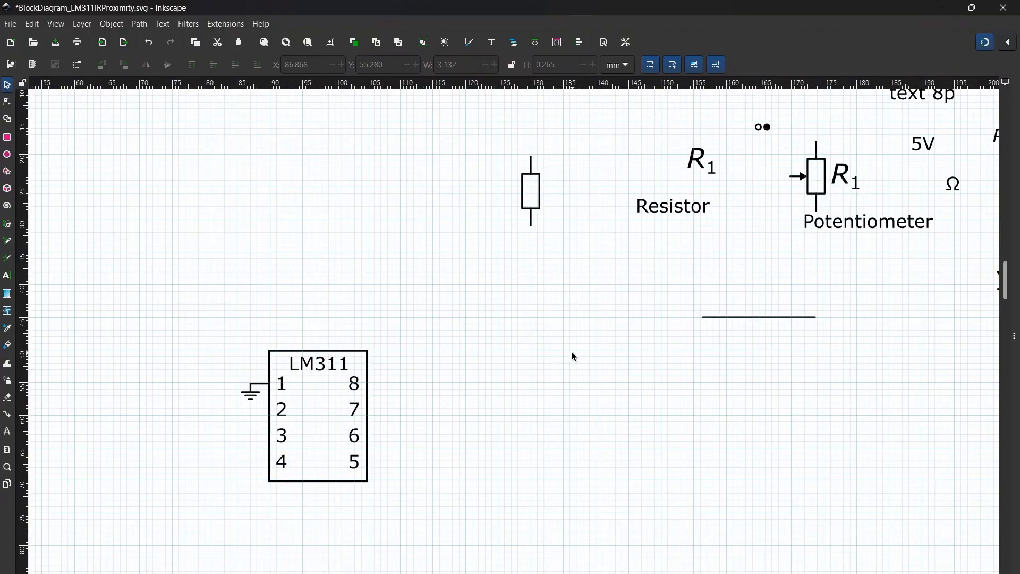
scroll(572, 356, up, 4)
ctrl+scroll(572, 356, down, 1)
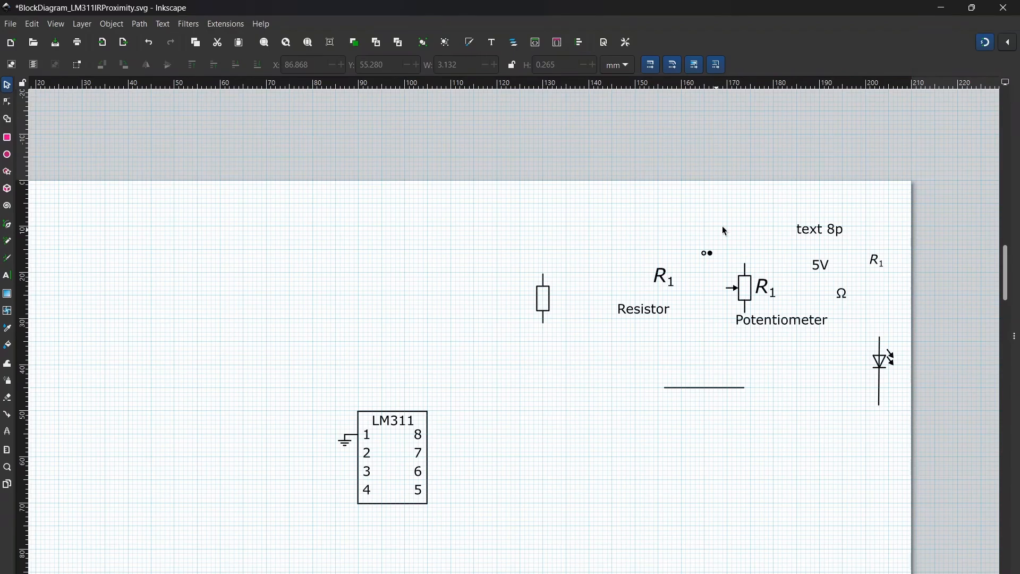
drag(827, 229, 600, 367)
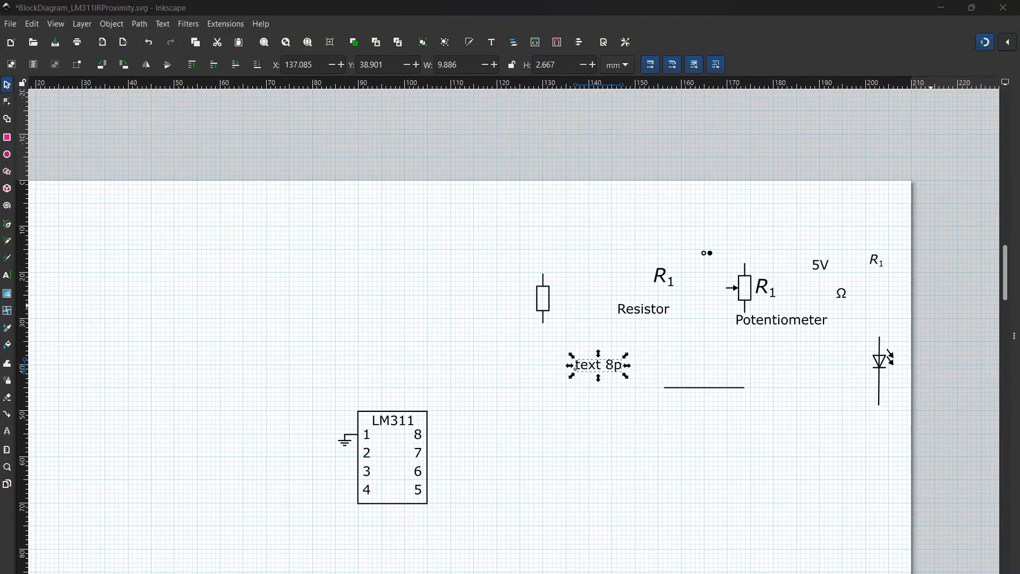
key(ctrl+z)
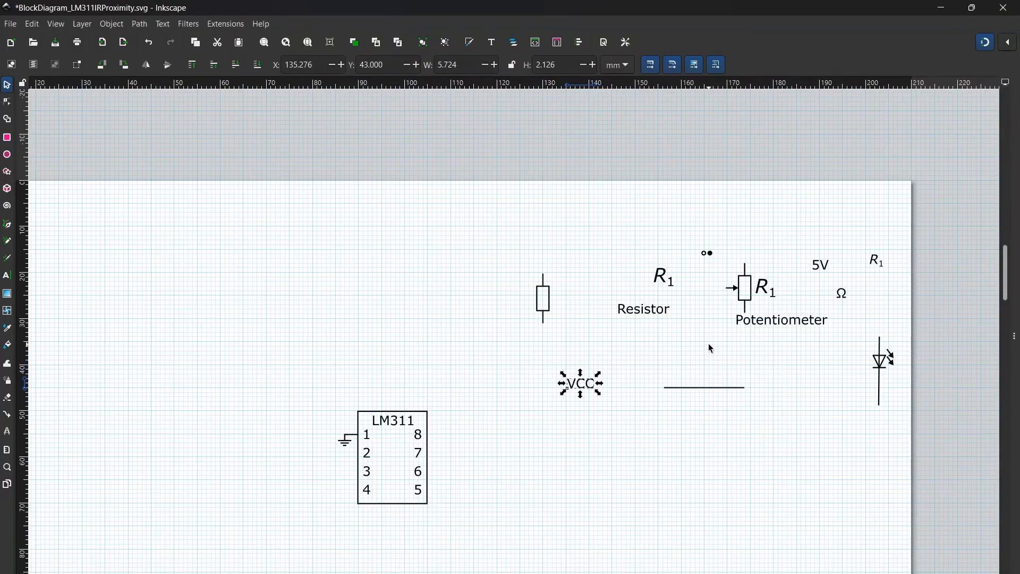
drag(588, 383, 707, 344)
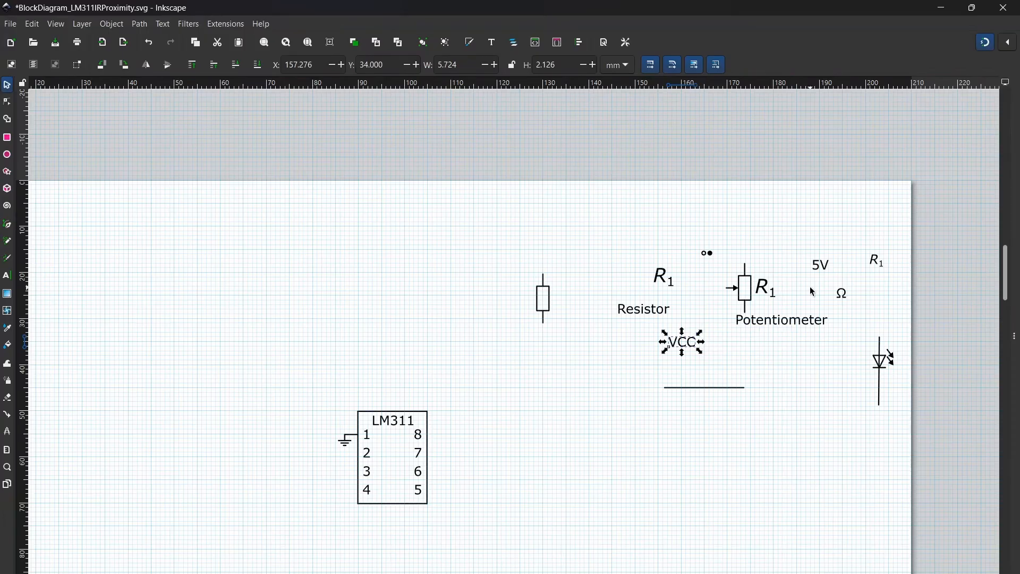
drag(827, 270, 736, 354)
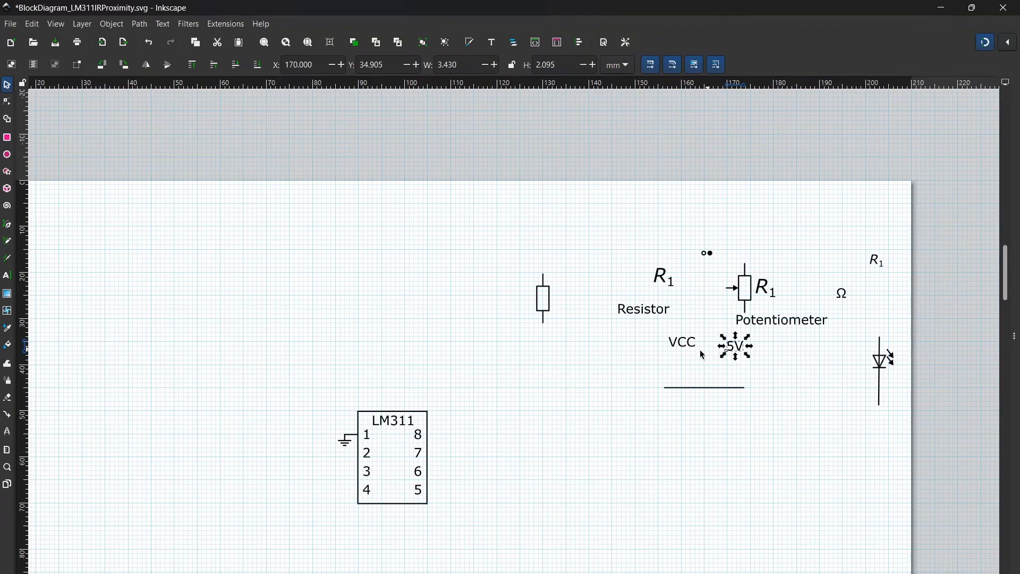
- Place the VCC label beside pin 8 of the LM311 block at about X 108.3, Y 53.9 mm
drag(676, 345, 450, 439)
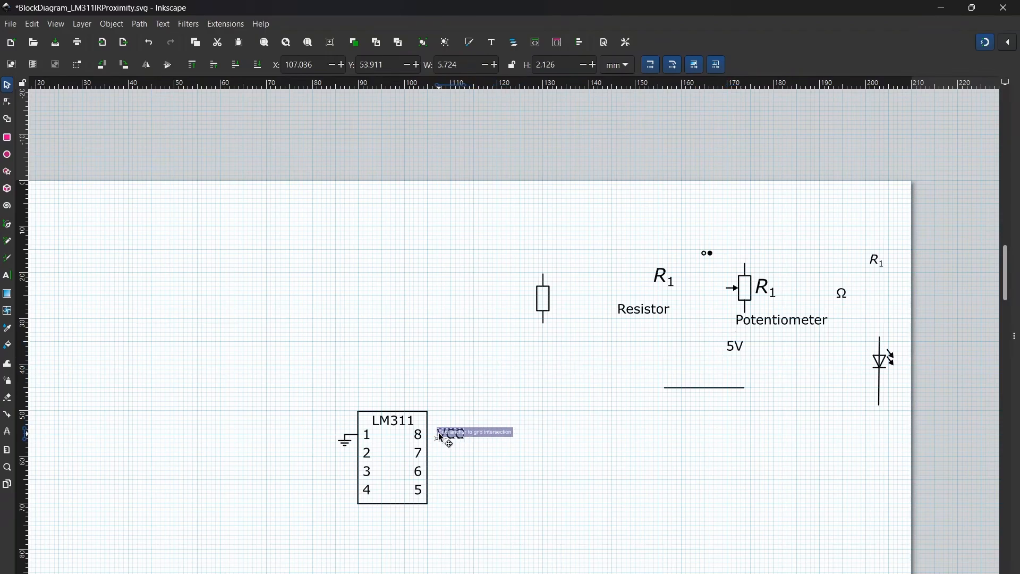
scroll(440, 439, up, 5)
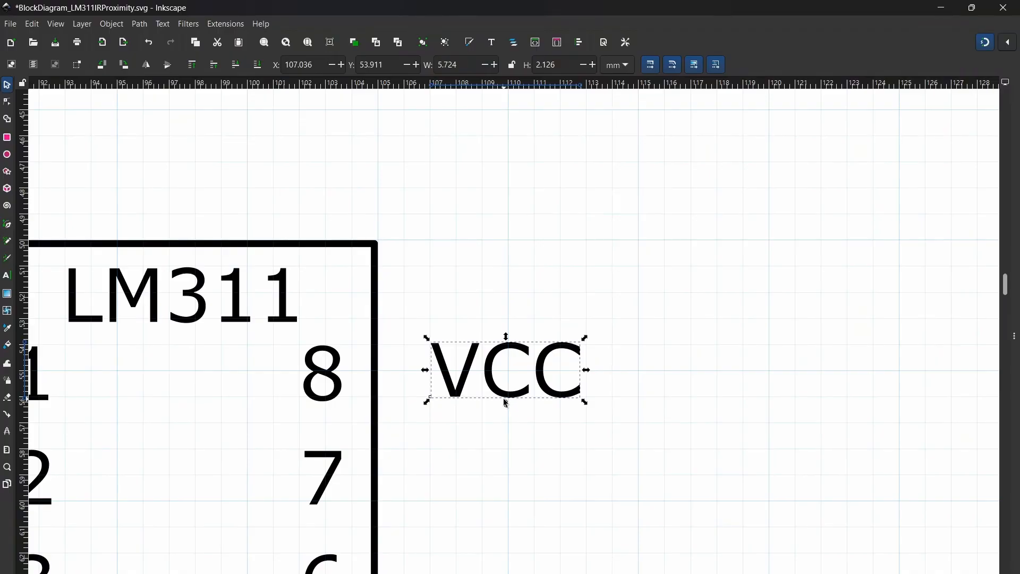
scroll(505, 402, down, 2)
drag(501, 392, 522, 394)
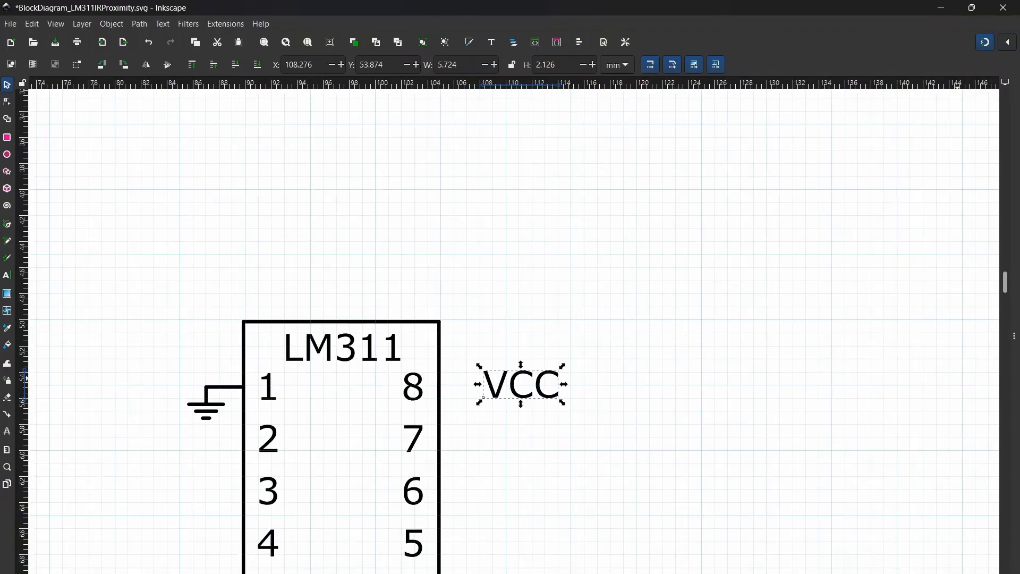
- Duplicate the short wire at pin 1 and place the copy between pin 8 and the VCC label, at about X 104.9, Y 55 mm
scroll(873, 471, down, 1)
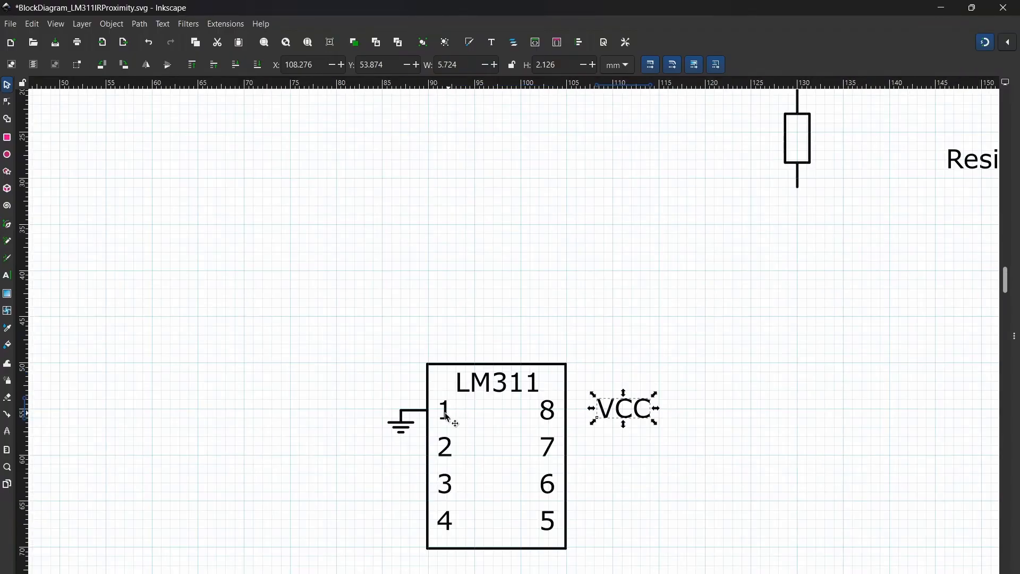
click(417, 413)
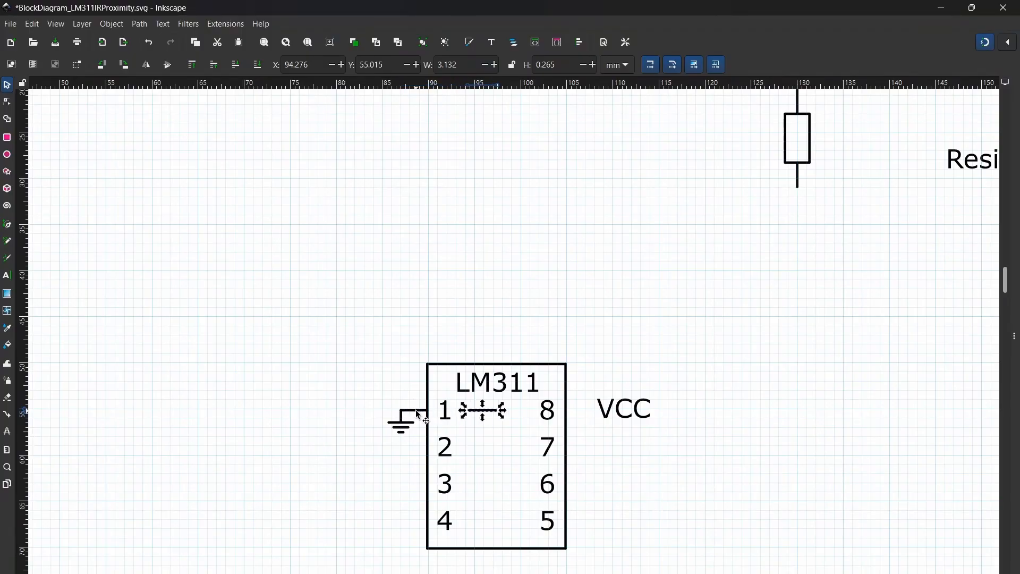
key(Right)
key(Right)
key(Right)
key(Right)
key(Right)
key(Right)
key(Right)
key(Right)
key(Right)
key(Right)
key(Right)
key(Right)
key(Right)
key(Right)
key(Right)
key(Right)
key(Right)
scroll(793, 445, up, 4)
scroll(336, 404, up, 1)
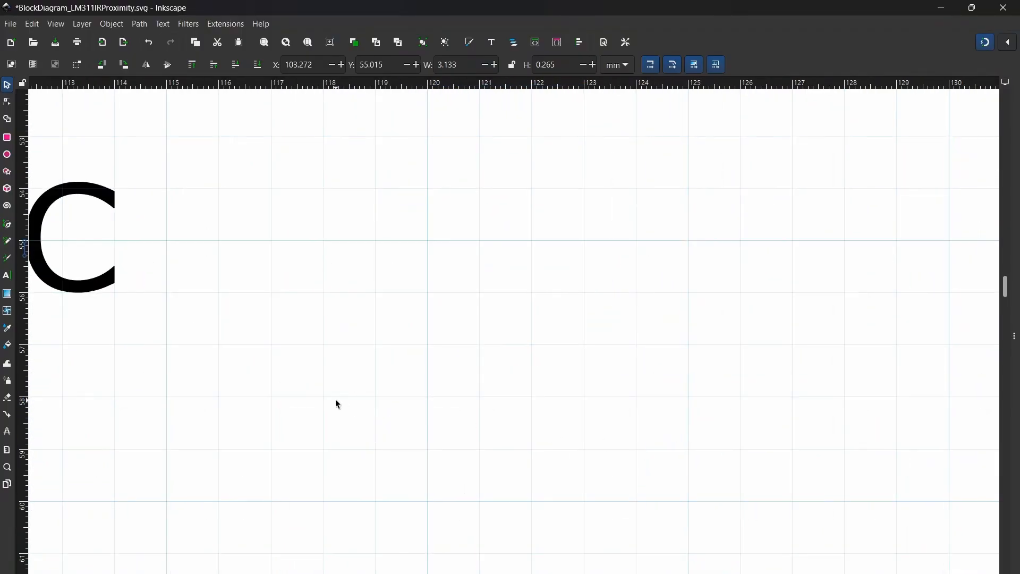
scroll(336, 404, down, 1)
scroll(96, 352, down, 1)
scroll(138, 342, left, 5)
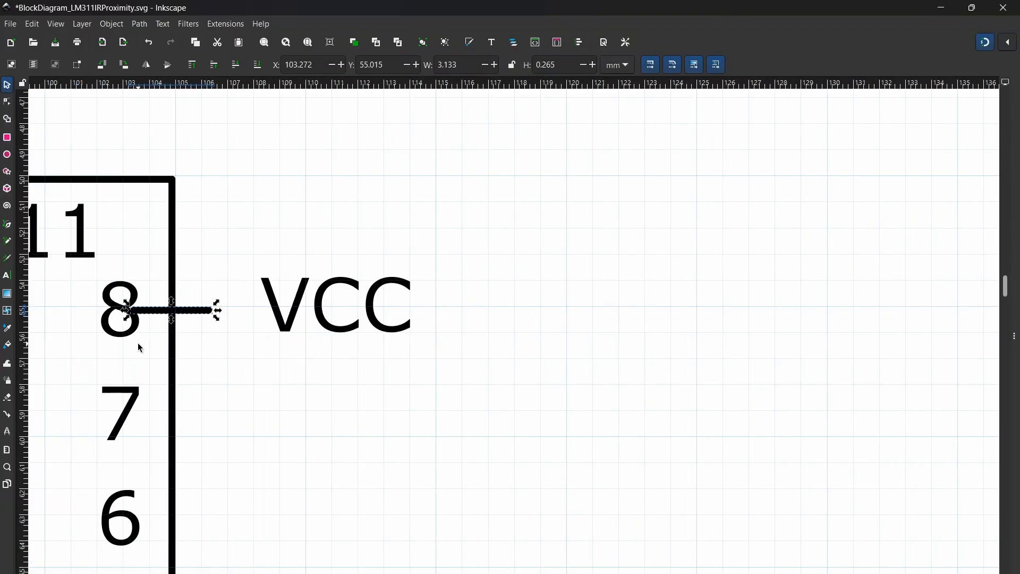
scroll(138, 346, up, 2)
key(Right)
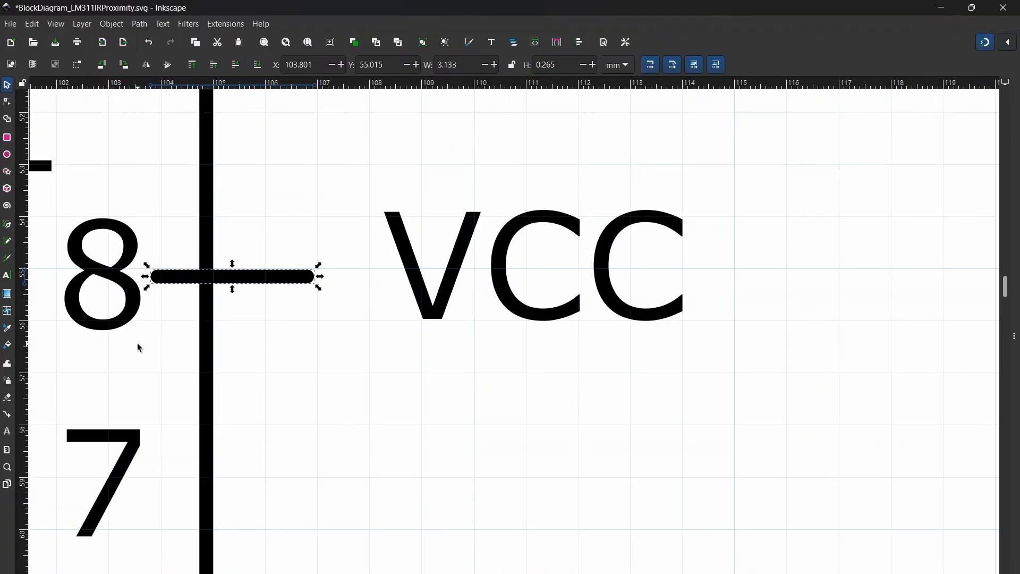
key(Right)
key(Right)
key(Right)
key(Left)
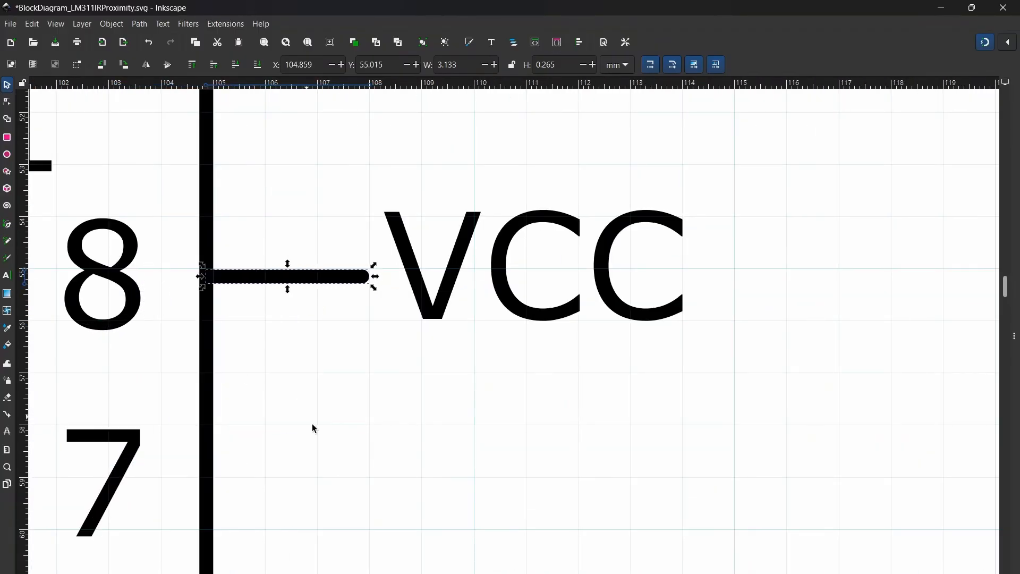
scroll(432, 406, down, 5)
scroll(458, 446, down, 2)
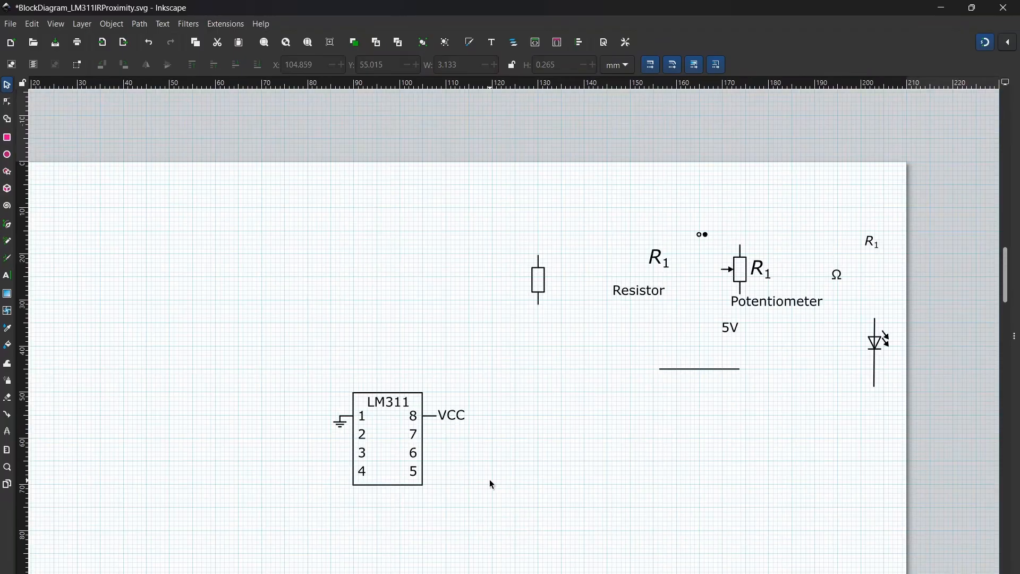
- Place a resistor on the IR emitter's upper lead and a duplicate of it above the IR receiver's collector lead
drag(491, 480, 571, 473)
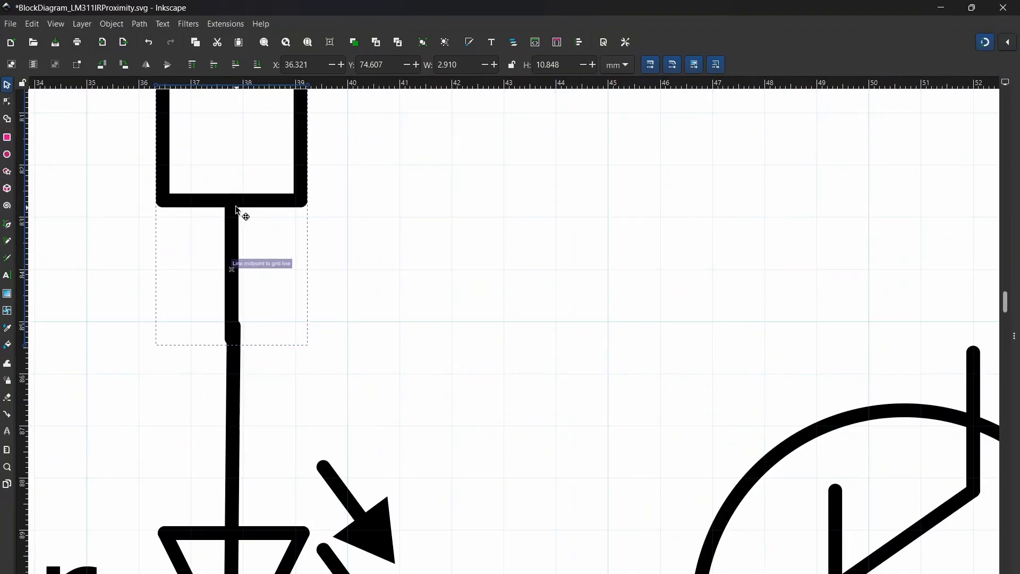
click(435, 250)
key(ctrl+d)
key(Right)
key(Right)
key(Right)
key(Right)
key(Right)
key(Right)
key(Right)
key(Right)
key(Right)
key(Right)
key(Right)
key(Right)
key(Right)
key(Right)
key(Right)
key(Right)
key(Right)
key(Right)
key(Right)
key(Right)
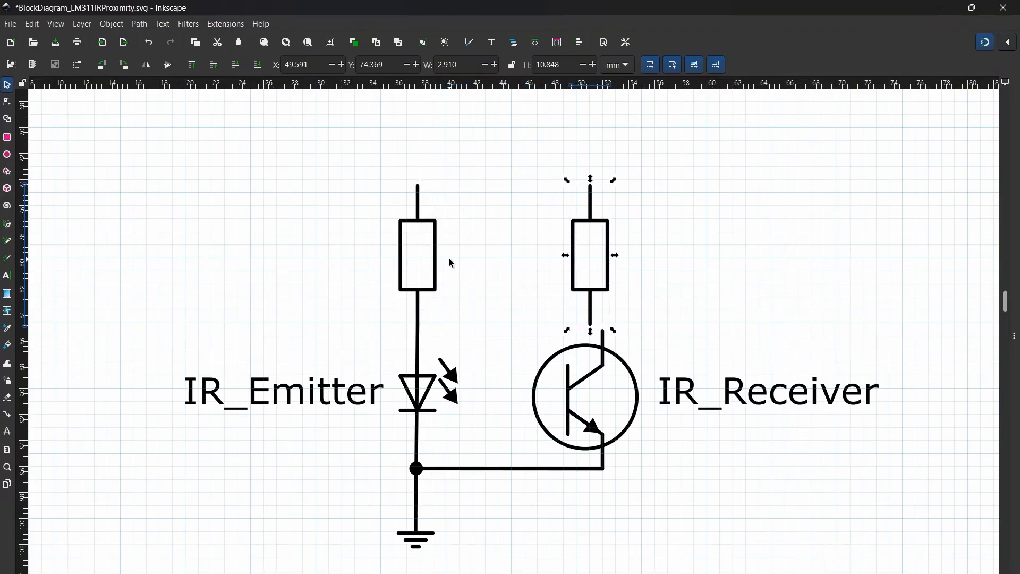
scroll(694, 295, up, 2)
drag(514, 348, 511, 346)
scroll(582, 389, up, 2)
- Extend the lower lead of the receiver's resistor to about 3.5 mm so it joins the transistor's collector lead
double_click(442, 314)
double_click(442, 313)
drag(441, 315, 442, 344)
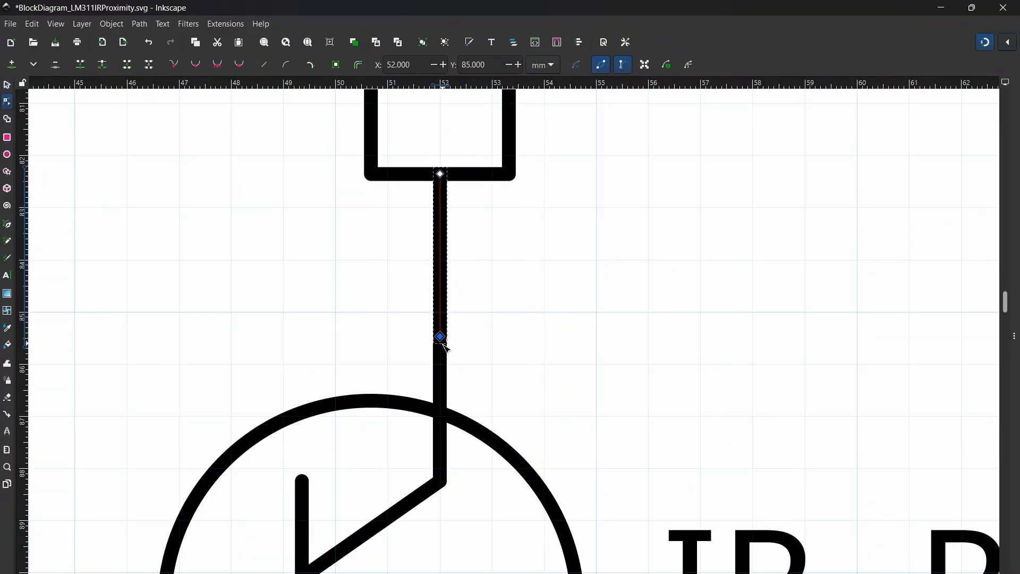
key(s)
click(473, 351)
scroll(474, 351, down, 6)
scroll(420, 287, up, 1)
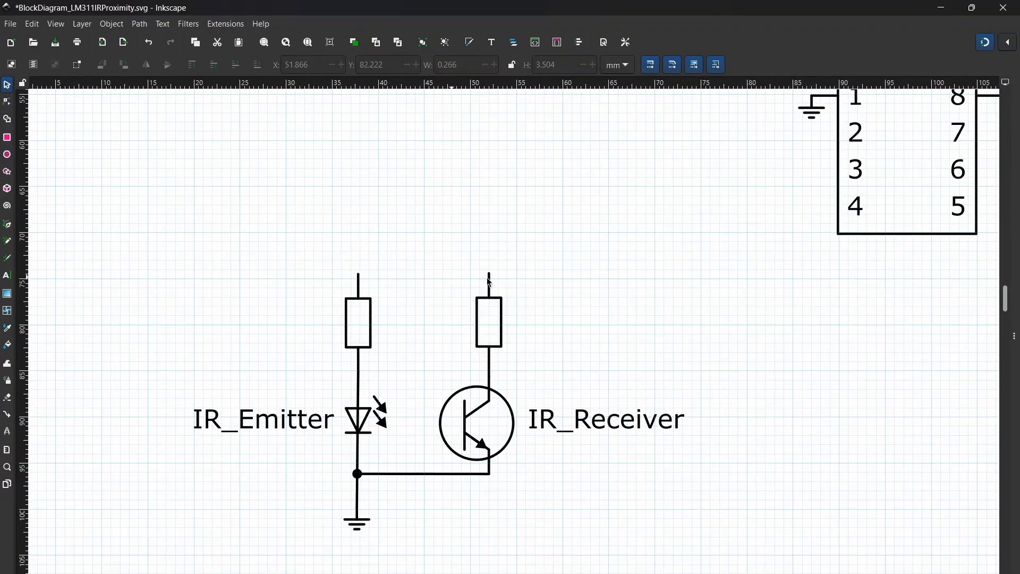
- Extend the upper lead of the IR emitter's resistor upward to about 4.4 mm long
double_click(357, 284)
double_click(357, 285)
scroll(358, 285, up, 5)
drag(361, 220, 363, 141)
key(s)
click(512, 340)
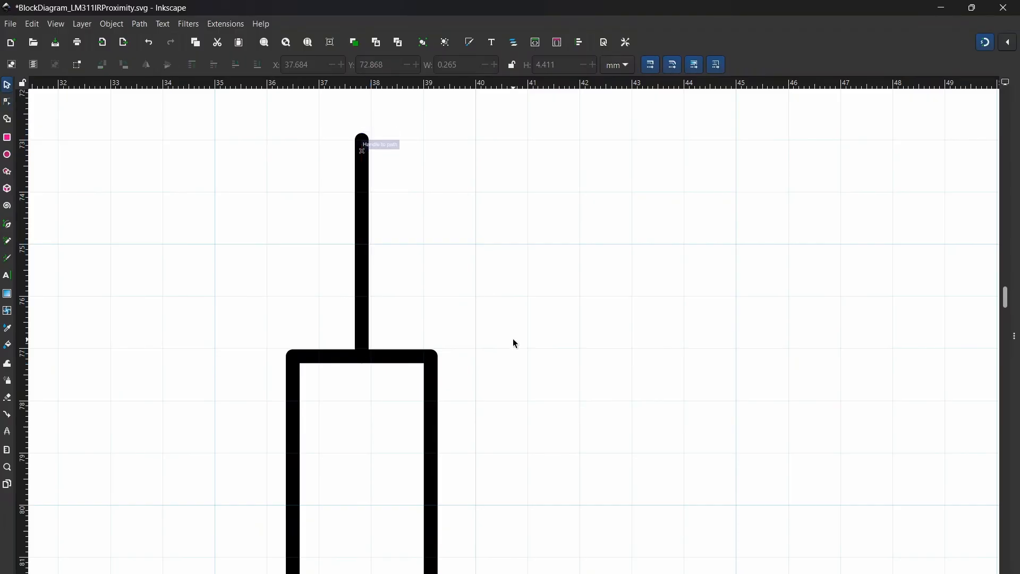
- Duplicate the VCC label and place the copy above the emitter resistor's lead at about X 35, Y 69.9 mm
scroll(505, 396, down, 6)
scroll(527, 414, down, 3)
scroll(686, 291, up, 2)
key(ctrl+d)
drag(596, 279, 258, 342)
scroll(261, 367, up, 3)
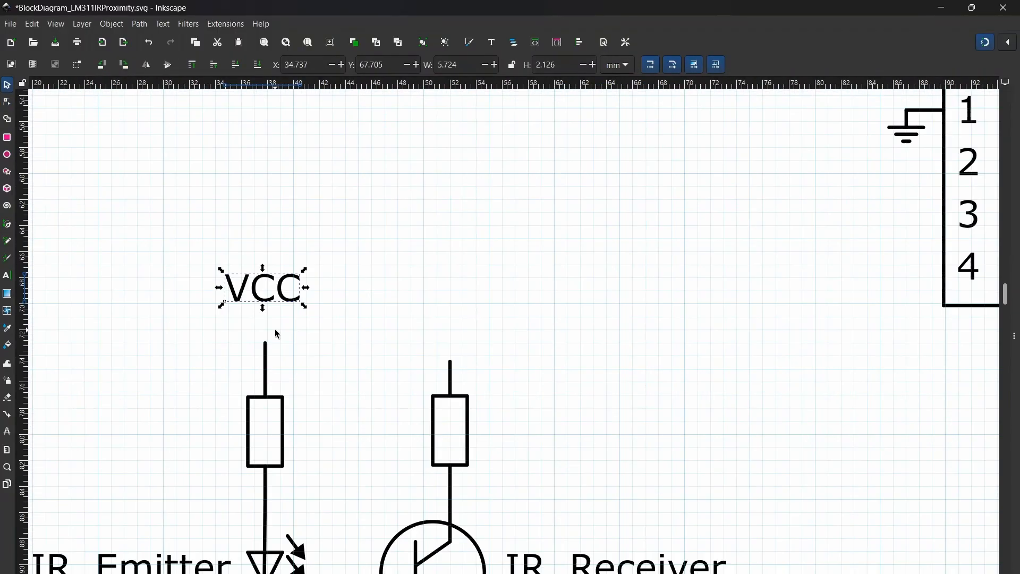
drag(274, 301, 278, 328)
scroll(302, 368, down, 3)
click(304, 374)
scroll(323, 382, up, 1)
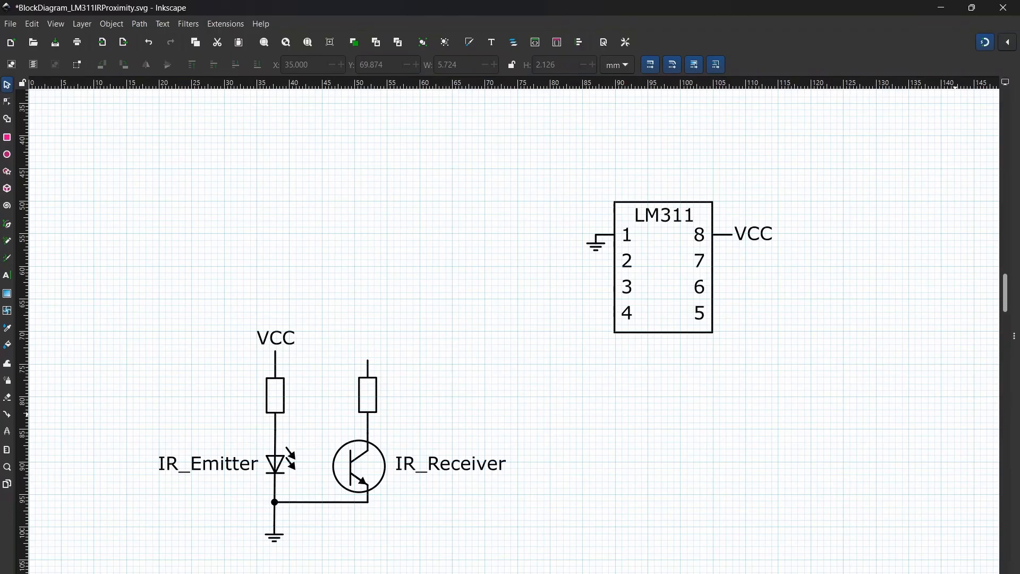
- Duplicate the wire at pin 8 and attach the copy to the receiver resistor's upper lead, at about X 49, Y 74.3 mm
scroll(364, 428, up, 4)
scroll(365, 428, down, 4)
click(726, 235)
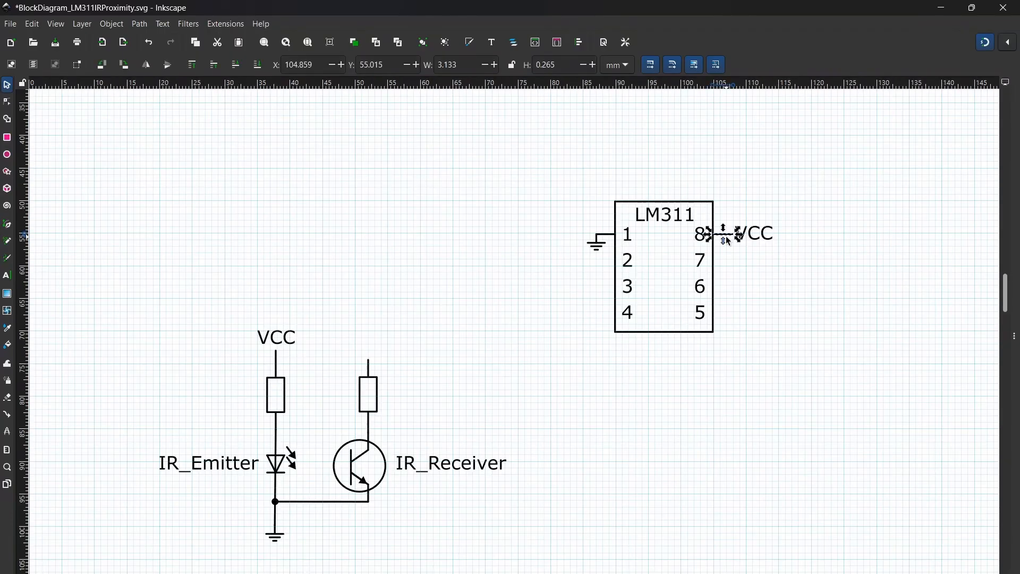
key(ctrl+d)
drag(727, 238, 323, 375)
scroll(319, 370, up, 3)
drag(340, 383, 447, 343)
scroll(498, 365, up, 3)
scroll(225, 345, down, 4)
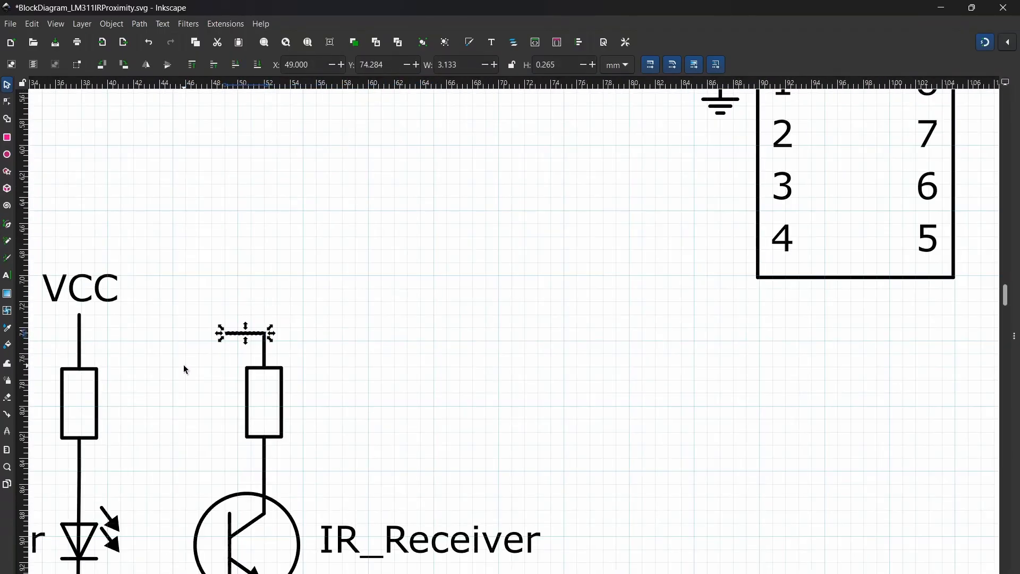
- Extend the wire above the receiver's resistor to about 14.4 mm so it meets the emitter resistor's upper lead
drag(228, 306, 187, 365)
key(n)
key(s)
click(261, 407)
scroll(242, 433, down, 2)
- Duplicate the junction dot and place the copy where the receiver's wire meets the emitter resistor's upper lead, at about X 37.3, Y 73.9 mm
drag(237, 442, 449, 369)
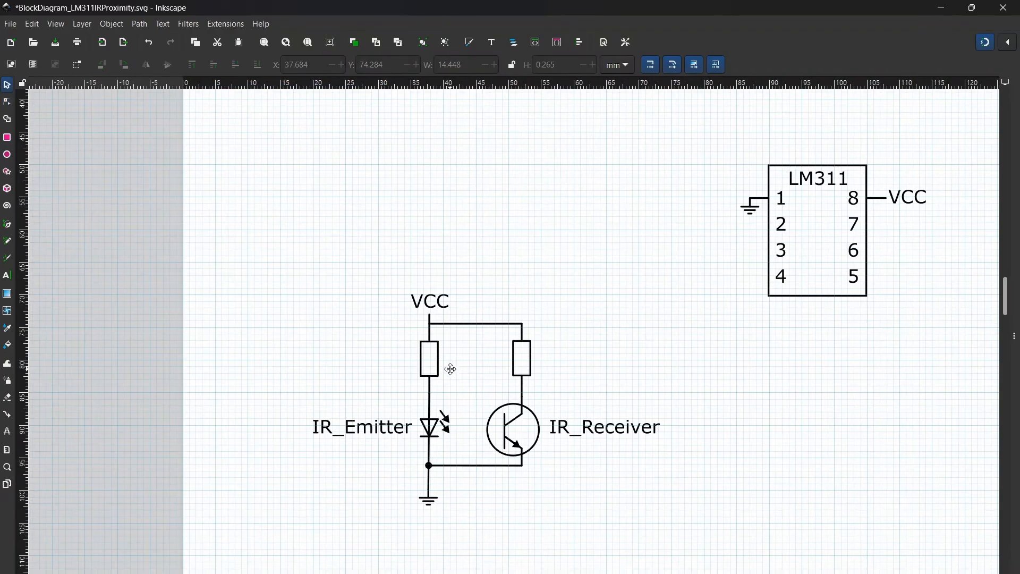
scroll(449, 376, down, 6)
scroll(552, 337, up, 5)
scroll(552, 338, up, 1)
drag(553, 244, 154, 372)
key(ctrl+d)
drag(153, 371, 119, 454)
drag(119, 453, 192, 289)
scroll(295, 387, up, 5)
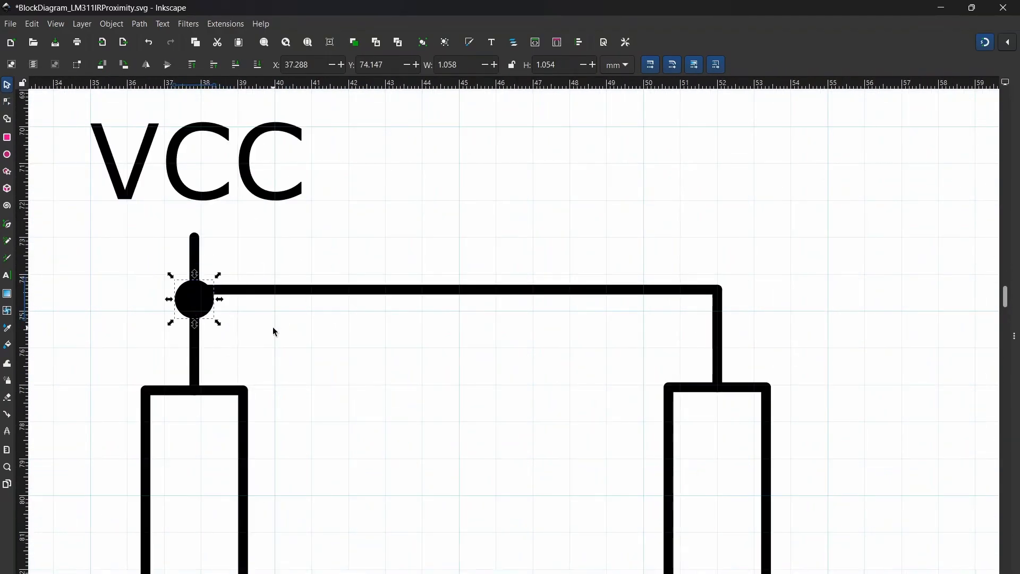
click(601, 140)
scroll(422, 258, down, 4)
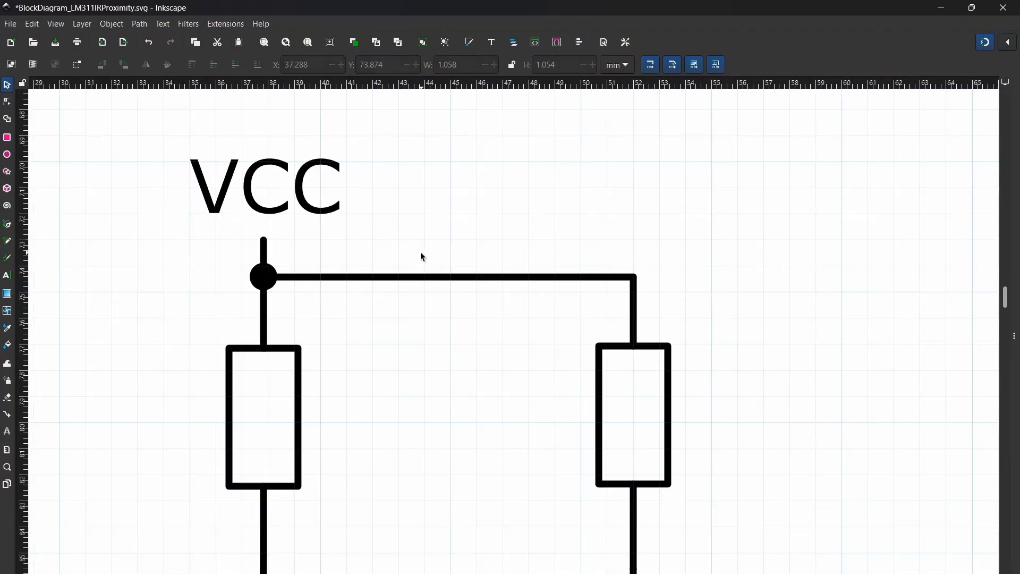
- Move the VCC label above the emitter resistor upward and lengthen the lead beneath it to about 7.3 mm
drag(354, 396, 355, 372)
click(366, 420)
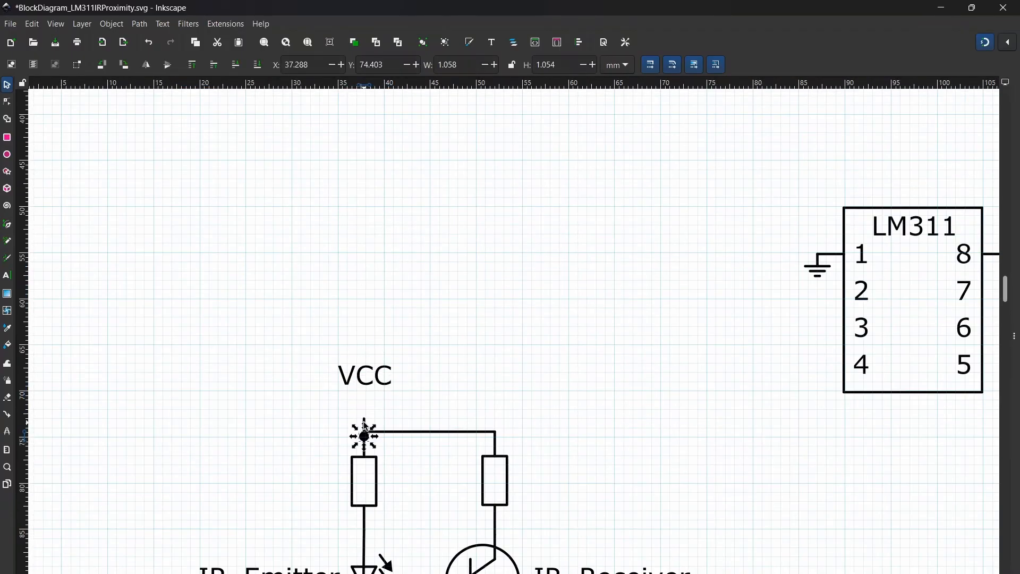
double_click(365, 418)
click(365, 428)
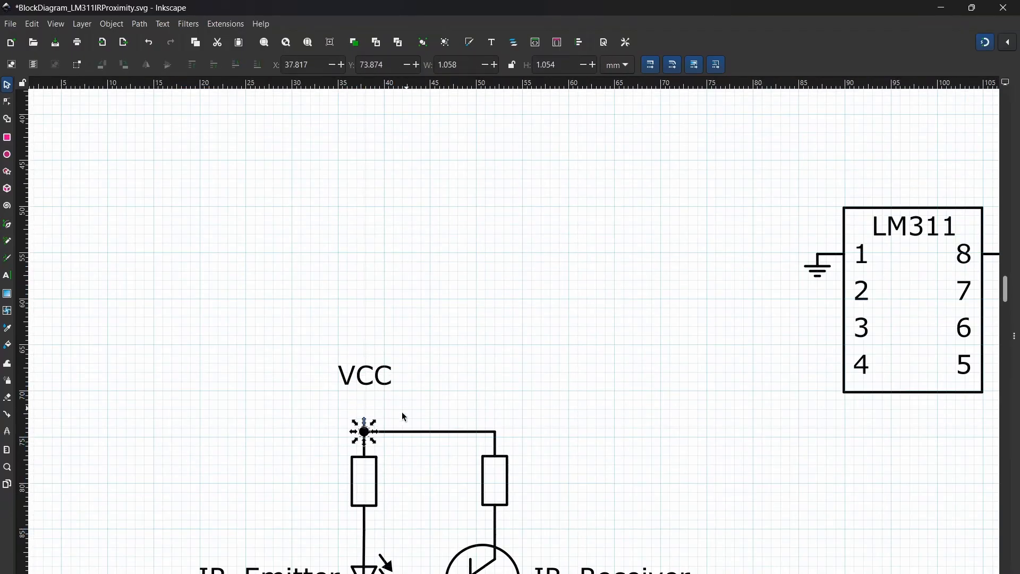
scroll(360, 446, up, 4)
double_click(380, 413)
drag(379, 337, 379, 217)
double_click(535, 299)
scroll(531, 317, down, 7)
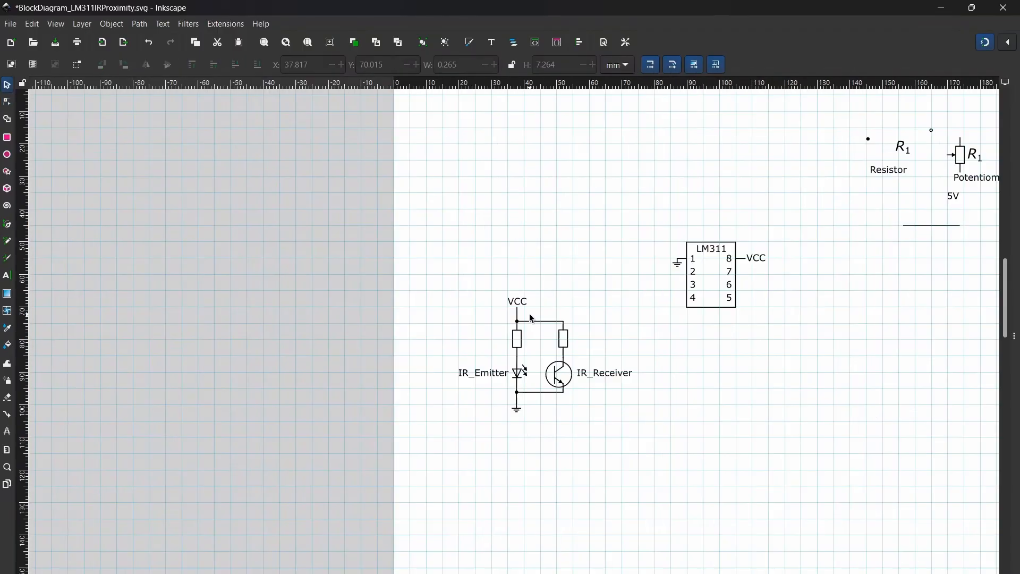
- Place a copy of the library's open terminal circle on the upper end of the VCC lead at about X 37.3, Y 69.2 mm
drag(531, 316, 379, 399)
click(778, 214)
drag(779, 214, 358, 380)
scroll(319, 414, up, 4)
drag(476, 276, 505, 317)
scroll(505, 320, up, 5)
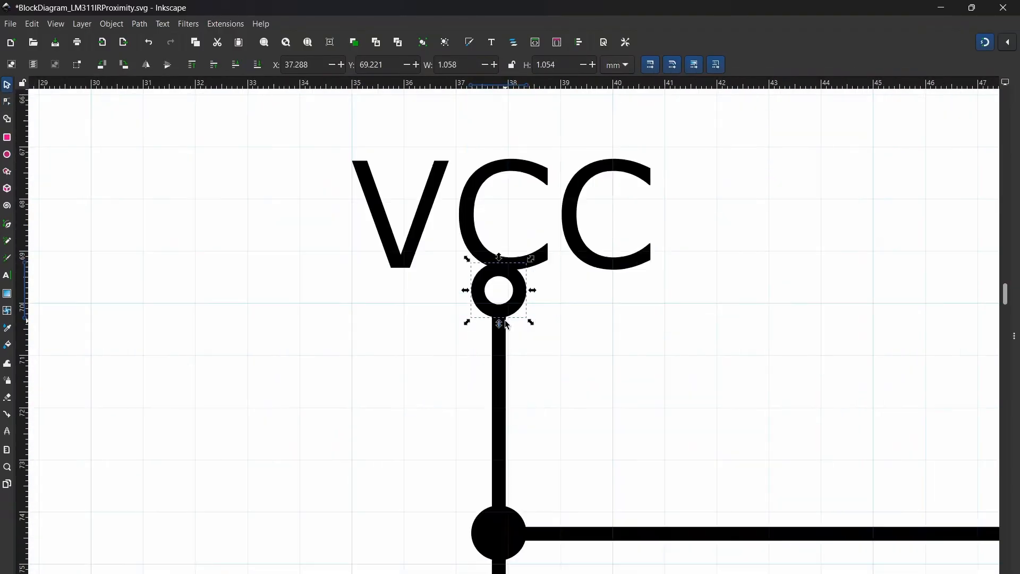
click(550, 311)
- Move the VCC label up above the terminal circle to about X 35, Y 66.7 mm
drag(532, 213, 532, 136)
key(Down)
click(593, 346)
scroll(593, 346, down, 7)
drag(593, 346, 381, 291)
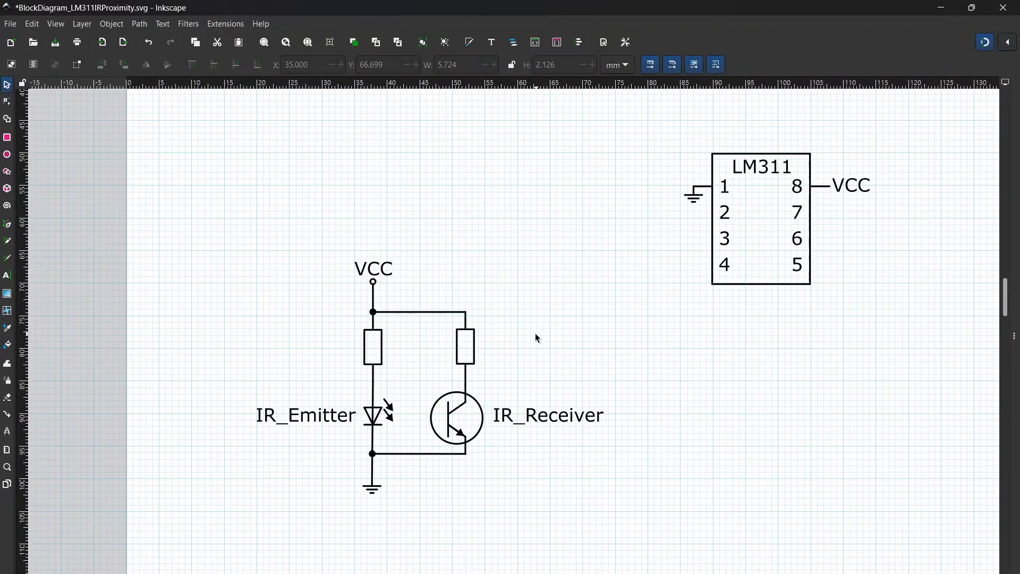
- Duplicate the junction dot and place the copy on the receiver resistor's lower lead at about X 51.5, Y 84.1 mm
click(373, 454)
click(373, 315)
scroll(478, 401, up, 5)
drag(394, 204, 414, 281)
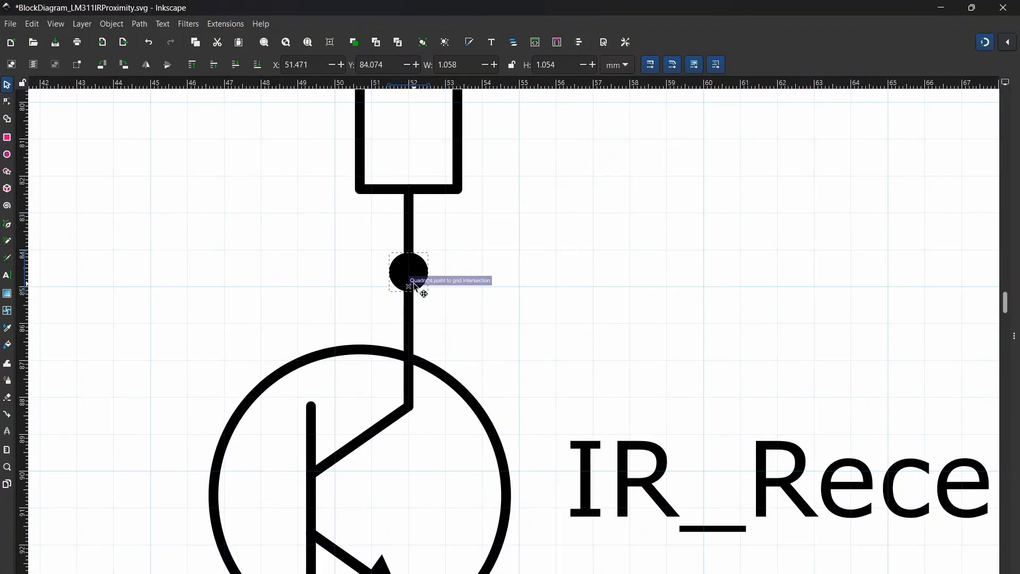
click(521, 324)
scroll(520, 323, down, 5)
- Duplicate the terminal circle and place the copy at the end of the LM311 pin 8 wire, at about X 106.9, Y 54.6 mm
drag(672, 335, 490, 394)
click(229, 278)
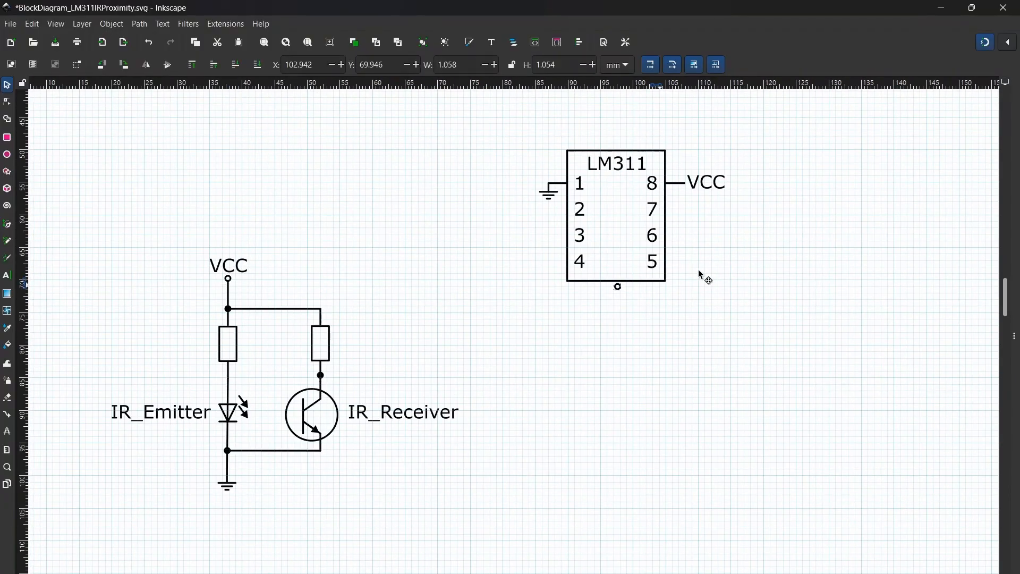
drag(698, 274, 701, 256)
scroll(751, 174, up, 4)
drag(553, 496, 503, 202)
click(609, 259)
scroll(609, 259, down, 4)
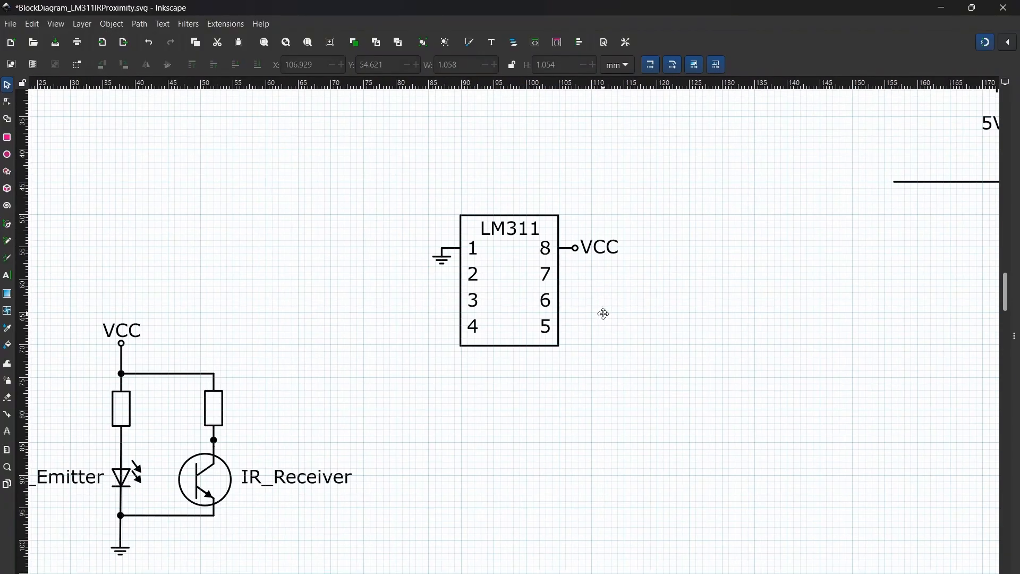
- Move the whole IR emitter and receiver circuit up beside the LM311, to about X 24.7, Y 43.2 mm
drag(604, 314, 721, 291)
drag(92, 275, 502, 565)
drag(331, 367, 374, 224)
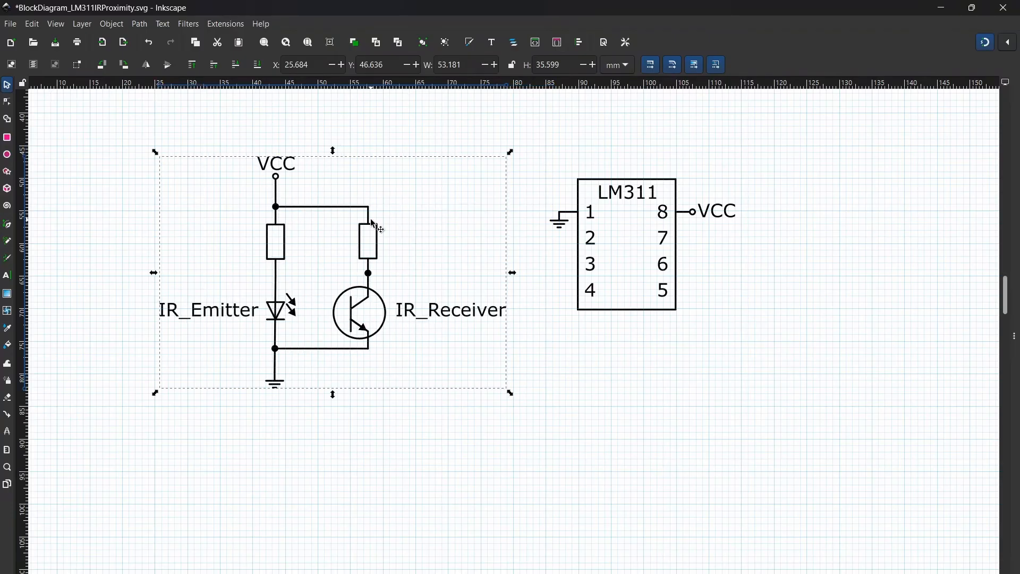
drag(377, 220, 371, 199)
click(793, 377)
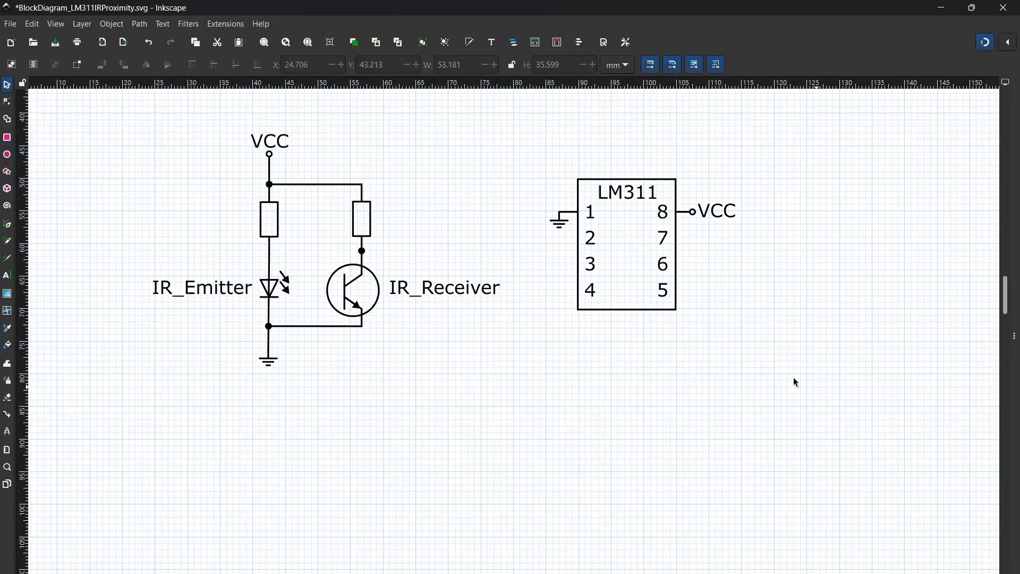
- Place a copy of the library's horizontal wire so that its end meets pin 2 of the LM311
scroll(787, 376, down, 2)
scroll(903, 265, up, 2)
click(899, 259)
drag(899, 270, 597, 287)
scroll(394, 364, up, 4)
click(543, 390)
scroll(542, 390, down, 2)
scroll(578, 355, up, 5)
mouse_move(673, 249)
mouse_down()
mouse_move(672, 234)
mouse_move(660, 240)
mouse_up()
click(524, 334)
scroll(524, 334, down, 5)
- Move the emitter and receiver circuit to about X 24.7, Y 41 mm so the receiver's junction dot aligns with the pin 2 wire
drag(463, 384, 615, 380)
scroll(615, 380, down, 1)
drag(559, 358, 670, 362)
drag(195, 142, 598, 552)
drag(537, 314, 521, 295)
click(630, 333)
- Replace the underscore in the IR_Receiver and IR_Emitter labels with a line break so each label takes two lines
double_click(573, 388)
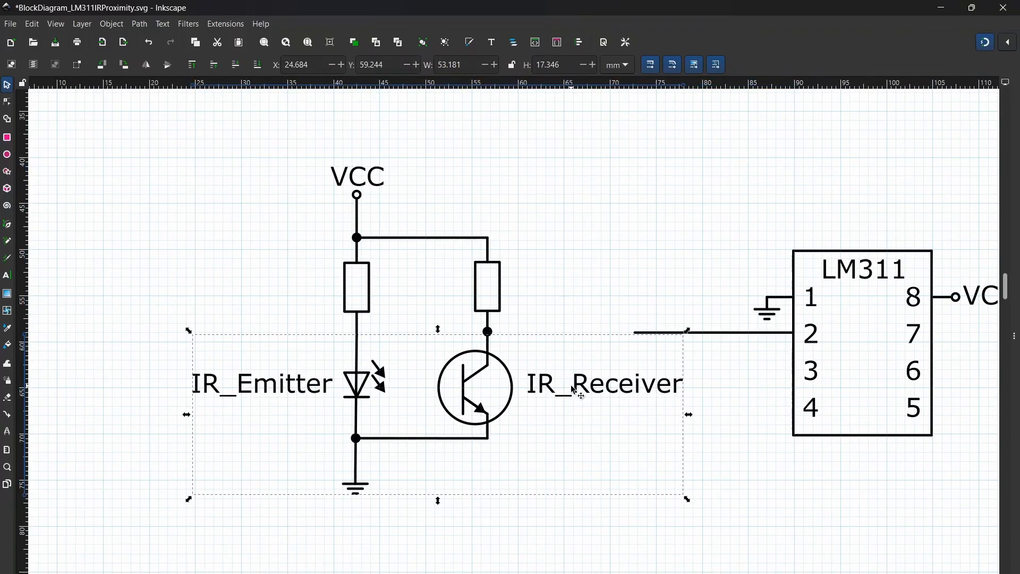
double_click(573, 392)
key(BackSpace)
key(Return)
click(226, 398)
key(BackSpace)
key(Return)
click(6, 85)
click(154, 224)
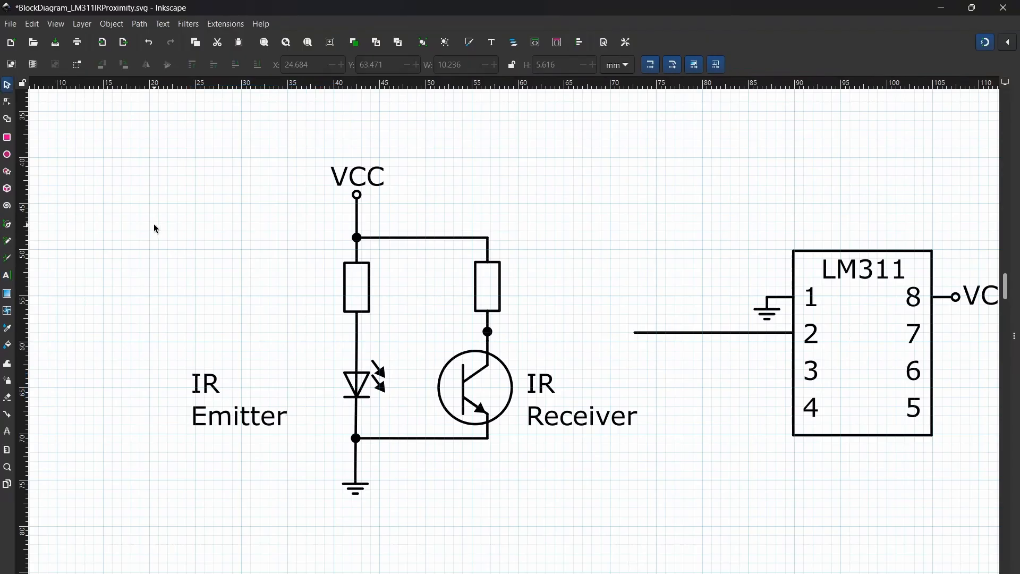
- Move both two-line labels next to their symbols and shift the whole circuit toward the LM311 to about X 36.5, Y 41 mm
drag(240, 417, 294, 418)
drag(594, 417, 586, 417)
drag(163, 150, 655, 566)
drag(511, 300, 567, 302)
key(Escape)
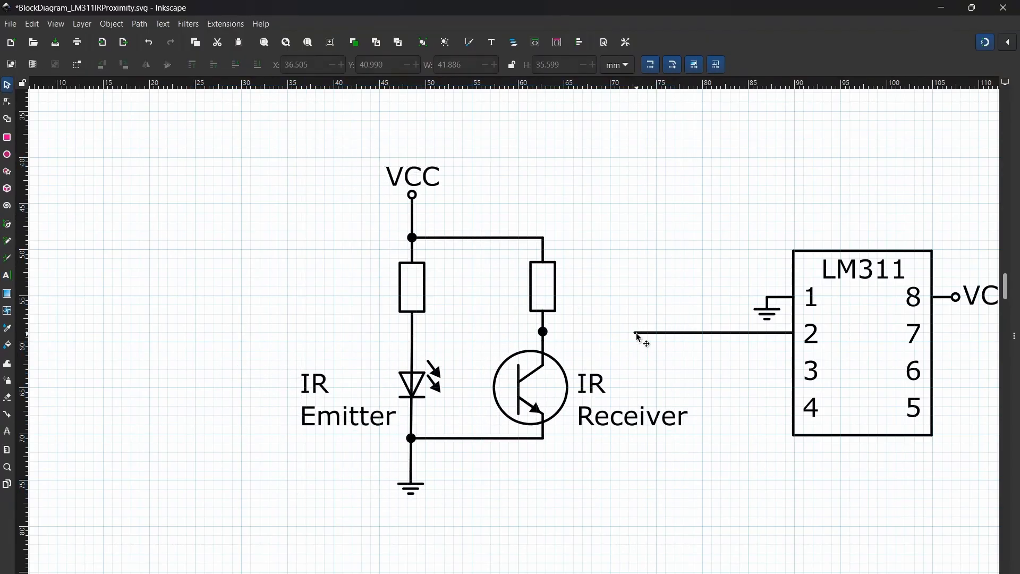
- Extend the pin 2 wire to the receiver's junction dot, about 27.4 mm long
double_click(637, 334)
scroll(616, 308, up, 4)
drag(715, 412, 343, 411)
key(s)
key(Escape)
click(357, 415)
scroll(356, 465, down, 3)
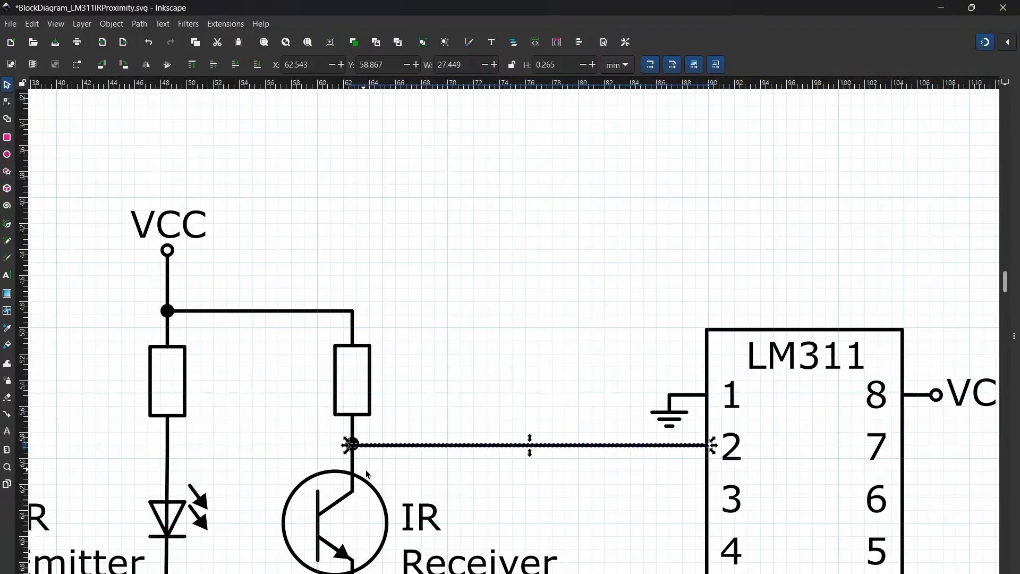
- Nudge the emitter and receiver circuit down in fine increments to align the receiver's junction dot with the pin 2 wire
click(342, 449)
scroll(384, 467, up, 6)
key(alt+Down)
key(alt+Down)
key(alt+Down)
key(alt+Down)
key(alt+Down)
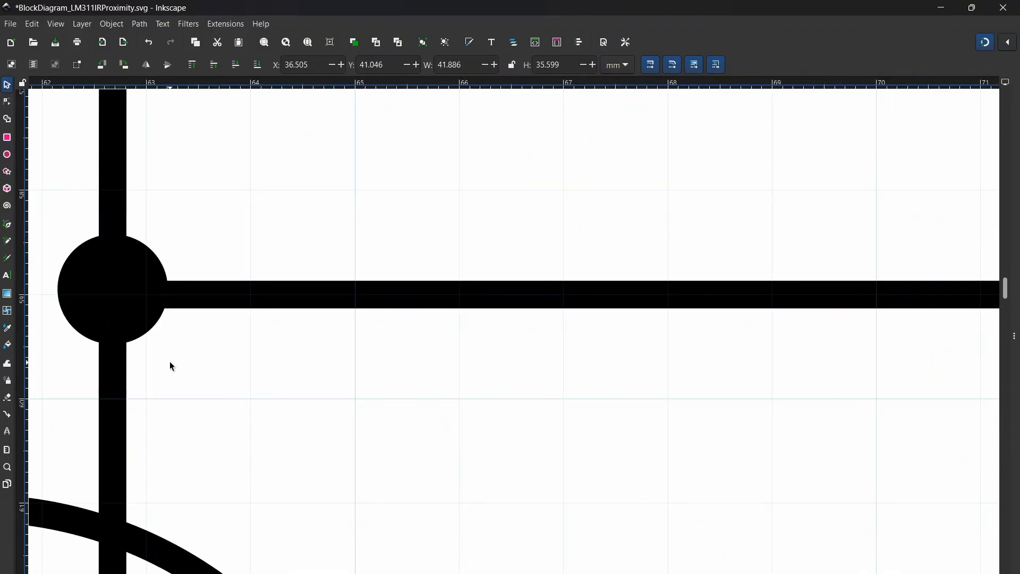
key(Escape)
- Bring the library's potentiometer symbol below the pin 2 wire and rotate it 90° clockwise, at about X 76.3, Y 70.2 mm
scroll(255, 409, down, 8)
drag(256, 411, 386, 354)
drag(701, 464, 380, 530)
click(831, 171)
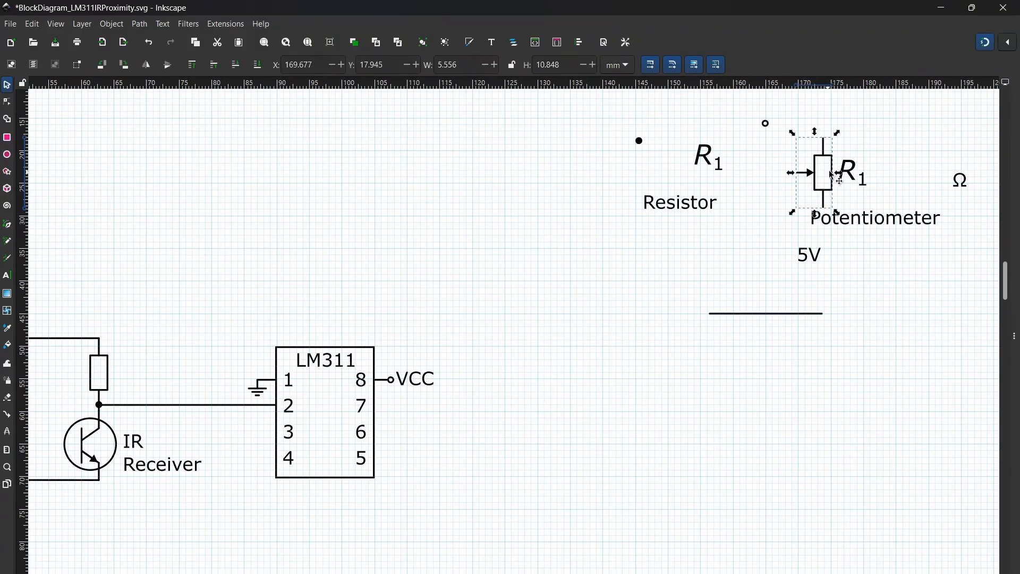
drag(823, 163, 466, 472)
drag(468, 473, 472, 379)
click(124, 66)
click(611, 393)
scroll(612, 394, up, 3)
drag(209, 150, 410, 290)
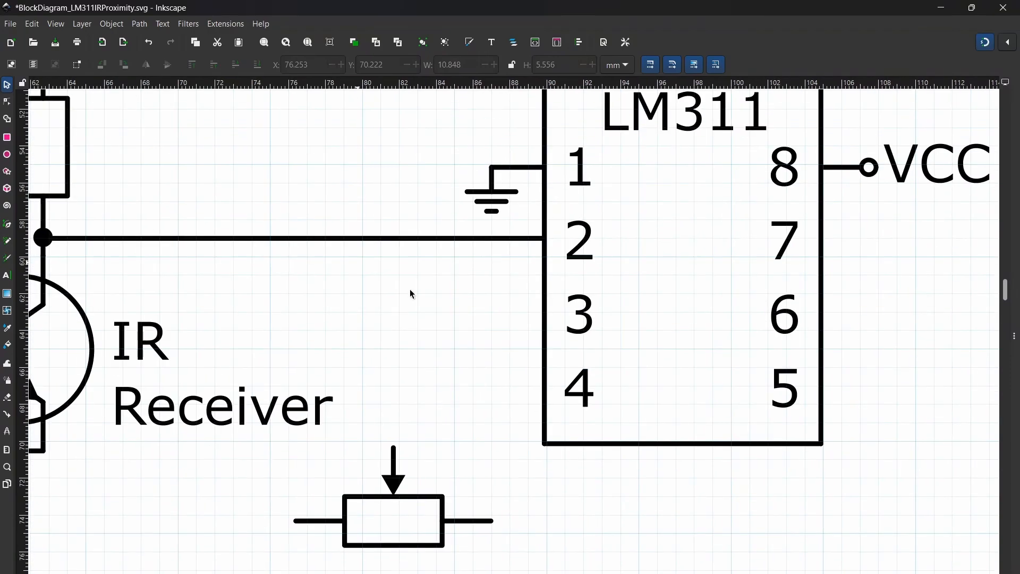
- Copy the short wire at pin 1 and attach the copy to pin 3 of the LM311, at about X 86.9, Y 62.9 mm
click(535, 169)
key(ctrl+c)
key(ctrl+v)
drag(536, 281, 519, 315)
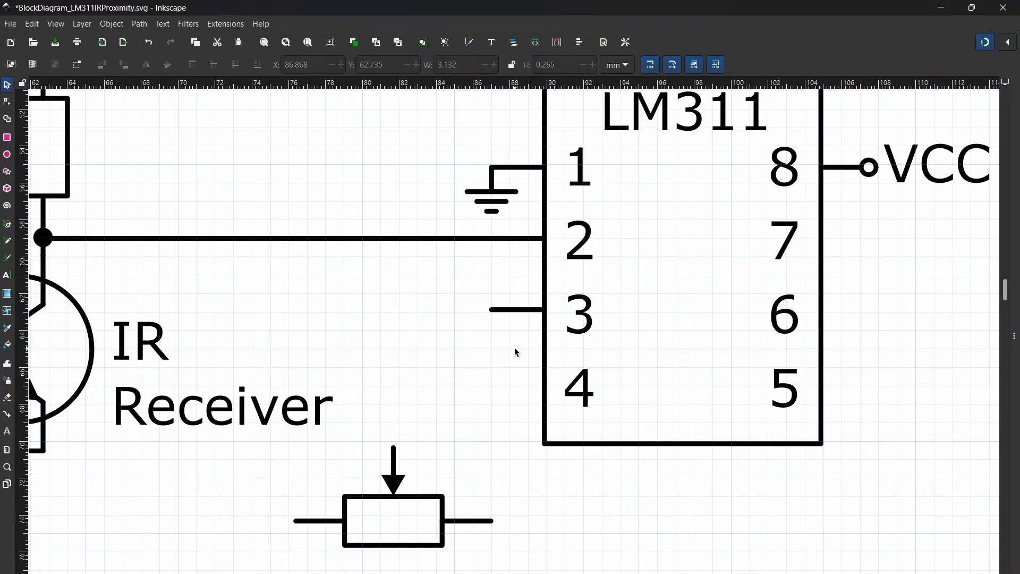
scroll(537, 333, up, 5)
drag(526, 202, 527, 220)
click(421, 349)
scroll(421, 348, down, 3)
scroll(515, 261, down, 3)
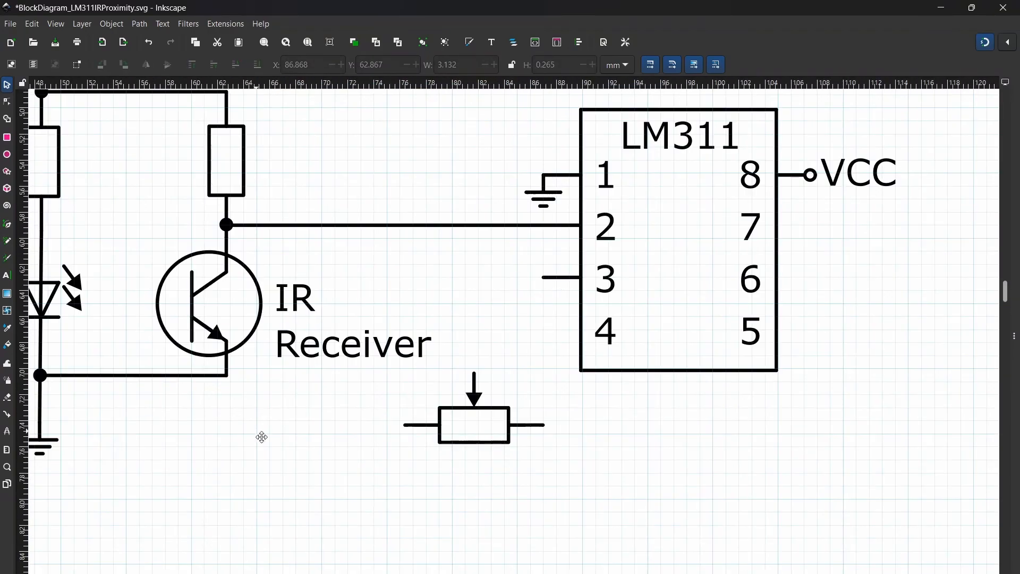
- Shift the emitter and receiver circuit about 3 mm away from the LM311 and extend the pin 2 wire to its junction dot
drag(261, 437, 310, 479)
drag(331, 352, 290, 352)
double_click(282, 268)
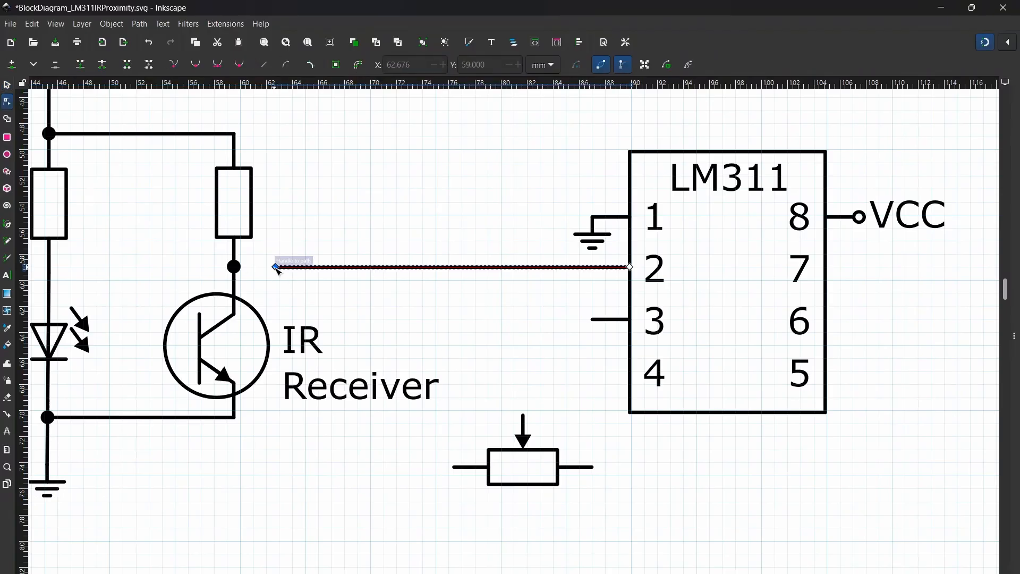
drag(276, 267, 234, 267)
double_click(307, 226)
- Move the potentiometer so its wiper sits at about X 81 mm and extend the pin 3 wire to X 81 mm above it
drag(510, 449, 506, 422)
click(554, 337)
scroll(554, 337, up, 2)
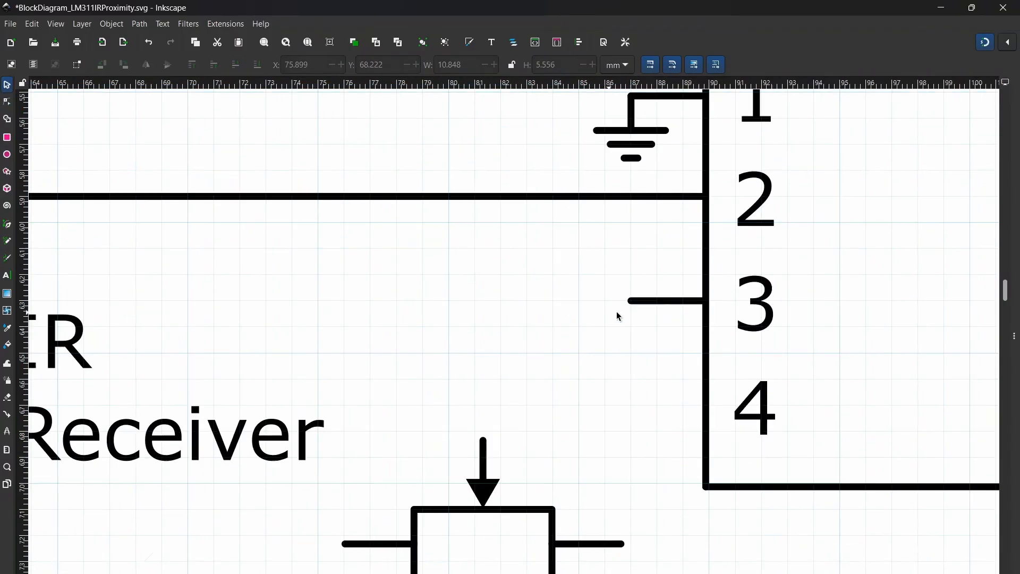
drag(485, 484, 477, 478)
double_click(638, 300)
drag(631, 301, 475, 301)
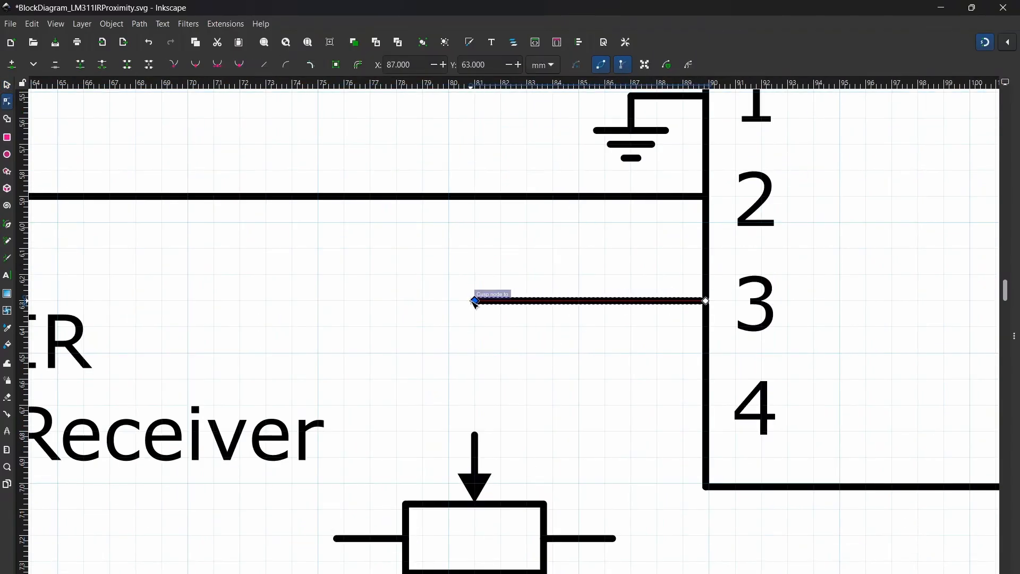
double_click(494, 319)
- Copy the pin 3 wire, rotate the copy 90° and stand it on the potentiometer's wiper
click(505, 303)
key(ctrl+c)
key(ctrl+v)
drag(539, 302, 521, 357)
click(124, 64)
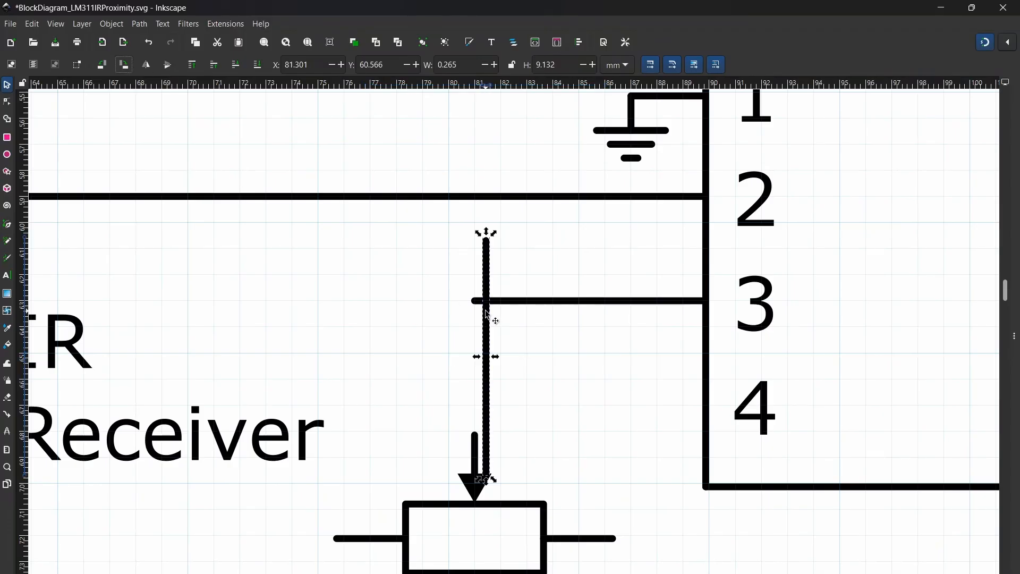
drag(484, 312, 466, 277)
- Shorten the vertical wiper wire so its upper end meets the pin 3 wire at about Y 63 mm
double_click(477, 420)
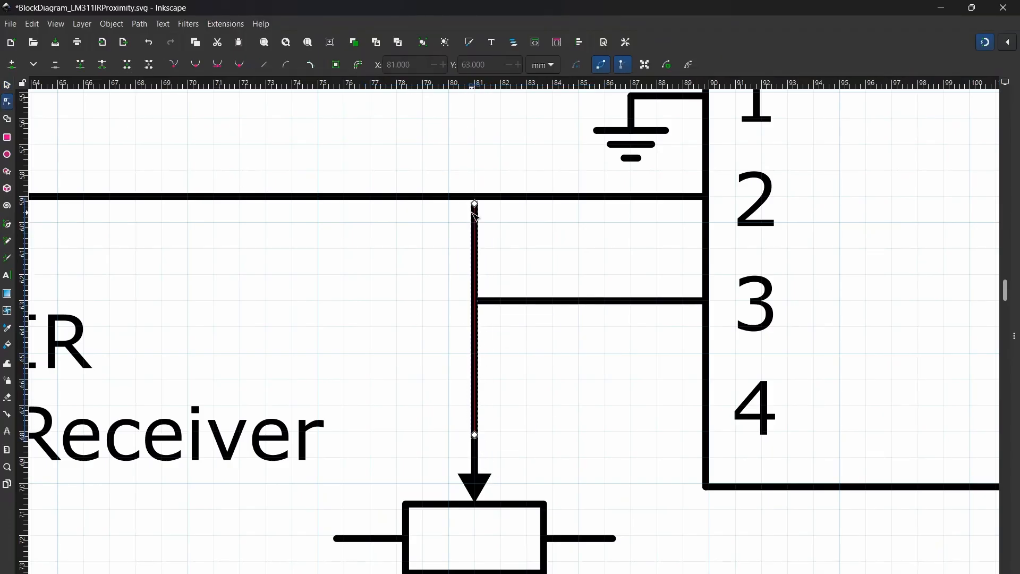
drag(475, 204, 474, 301)
double_click(521, 379)
- Duplicate the pin 1 ground symbol and attach the copy to the potentiometer's left lead at about X 74.3, Y 72 mm
scroll(520, 379, down, 2)
click(581, 243)
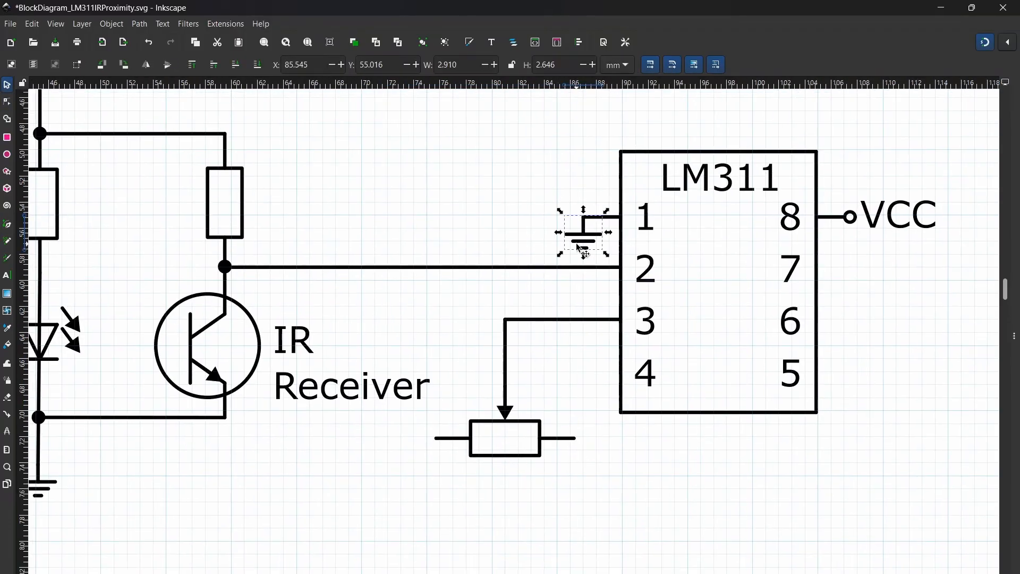
drag(580, 243, 422, 424)
scroll(439, 430, up, 6)
click(828, 502)
scroll(828, 502, down, 4)
scroll(626, 481, up, 1)
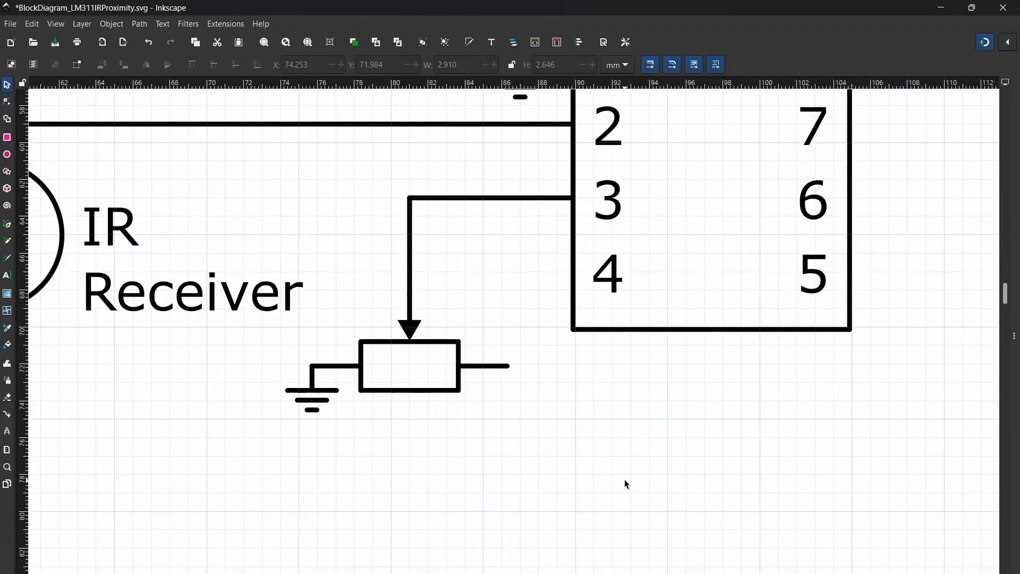
- Duplicate the pin 8 wire with its terminal circle, rotate the copy 90° clockwise and place it at the potentiometer's right lead, about X 85.9, Y 71.9 mm
scroll(491, 452, up, 2)
drag(906, 108, 465, 420)
click(890, 231)
shift+click(858, 223)
key(ctrl+d)
click(124, 64)
scroll(464, 420, up, 4)
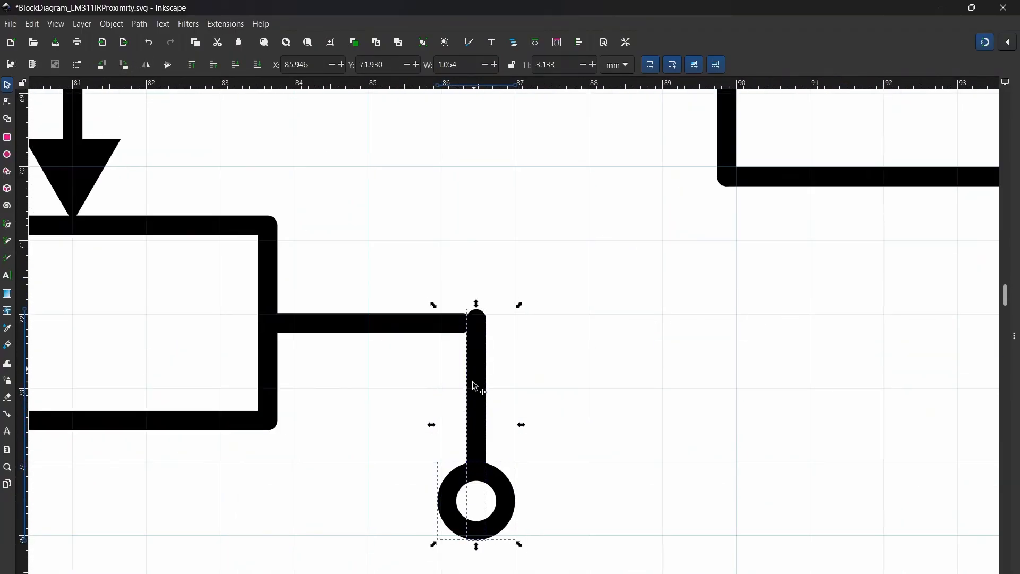
- Snap the rotated wire and terminal circle onto the potentiometer's right lead and duplicate the VCC label beneath the circle
drag(472, 382, 460, 388)
click(558, 420)
scroll(558, 420, down, 4)
click(780, 147)
drag(983, 92, 319, 547)
key(ctrl+d)
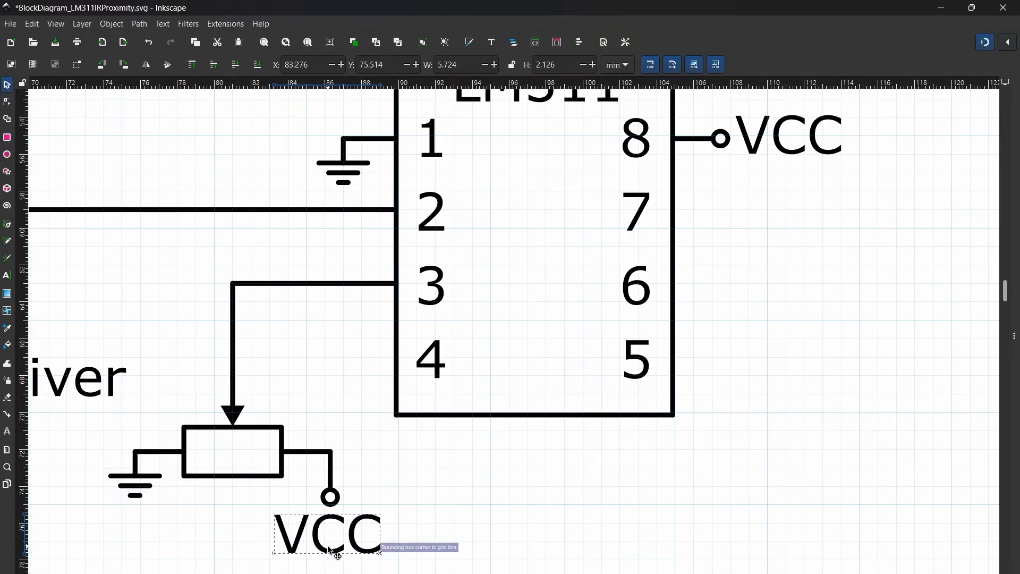
- Fine-tune the VCC label copy under the potentiometer's terminal circle to about X 83.6, Y 75.9 mm
scroll(308, 530, up, 3)
scroll(506, 485, down, 6)
scroll(599, 506, up, 1)
drag(466, 485, 502, 465)
drag(634, 500, 760, 512)
drag(610, 475, 576, 501)
click(683, 502)
drag(360, 470, 297, 490)
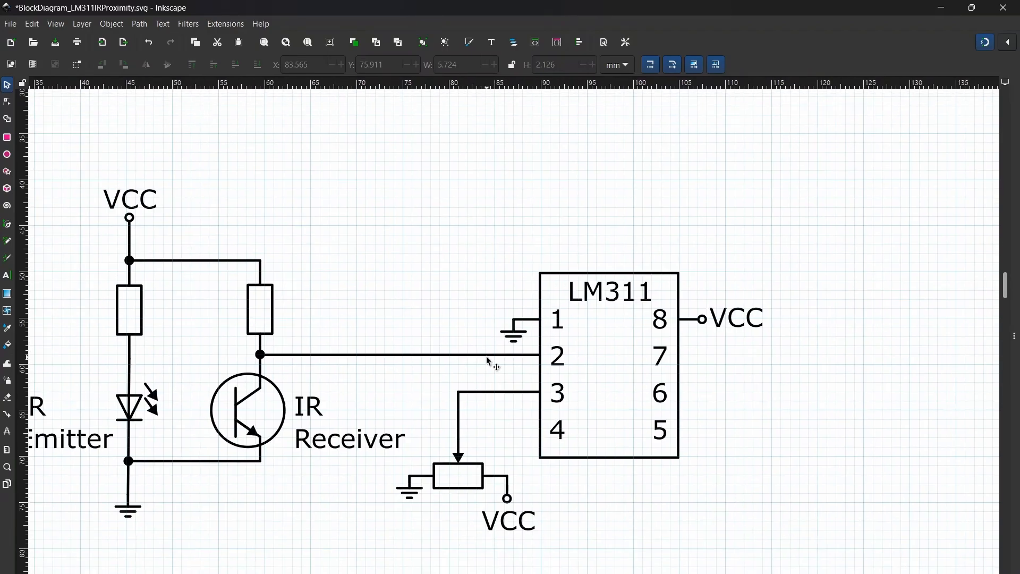
- Duplicate the pin 1 ground symbol and attach the copy to pin 4 at about X 85.5, Y 66.9 mm
click(525, 319)
shift+click(535, 320)
click(537, 320)
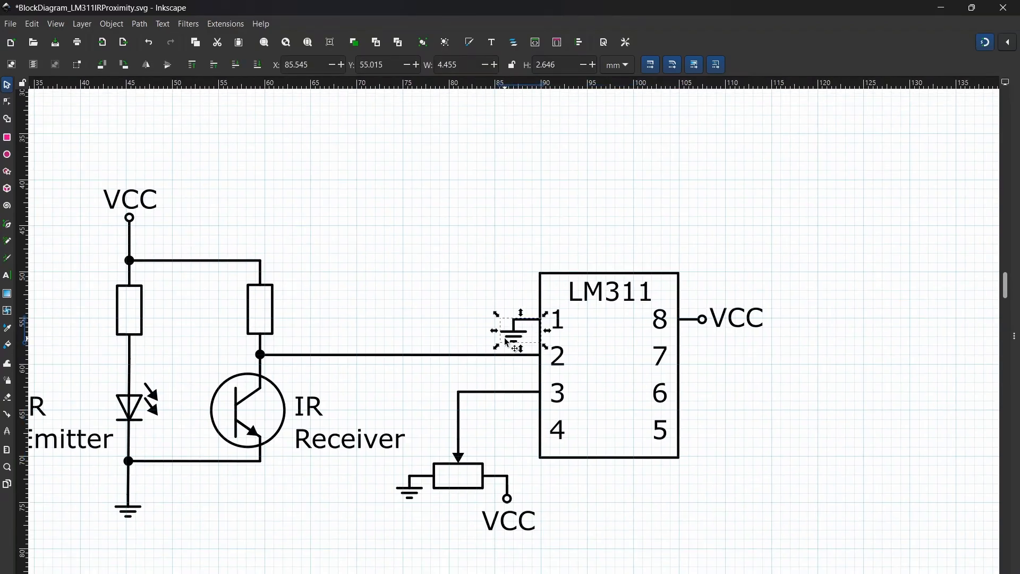
drag(506, 338, 505, 448)
ctrl+scroll(633, 515, up, 4)
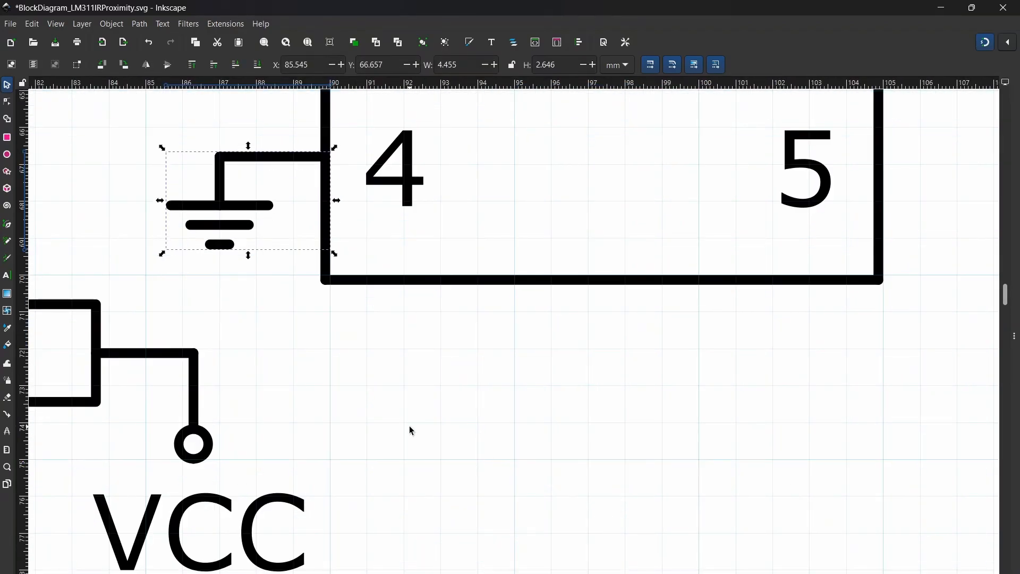
ctrl+scroll(465, 404, down, 7)
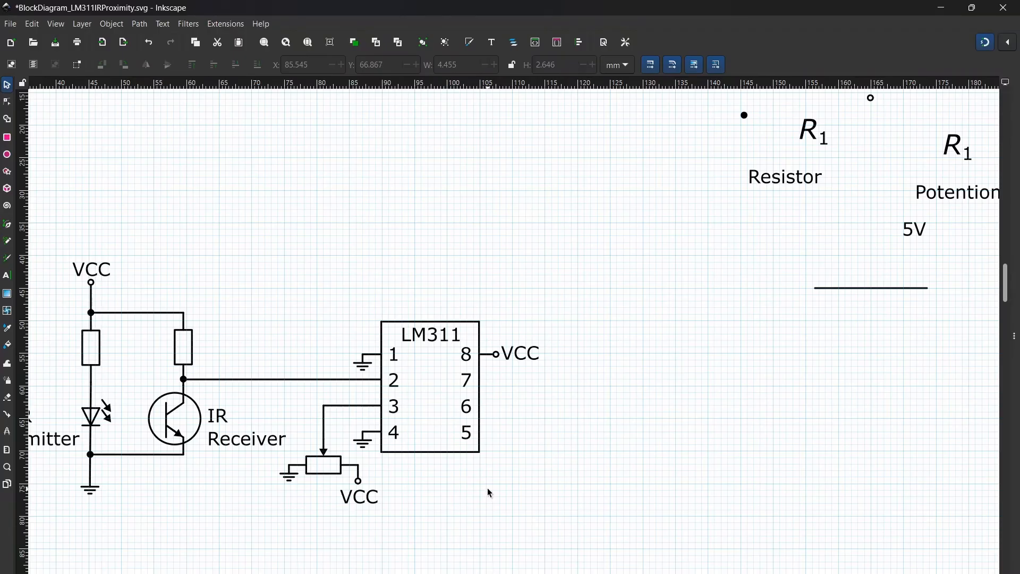
drag(488, 488, 489, 495)
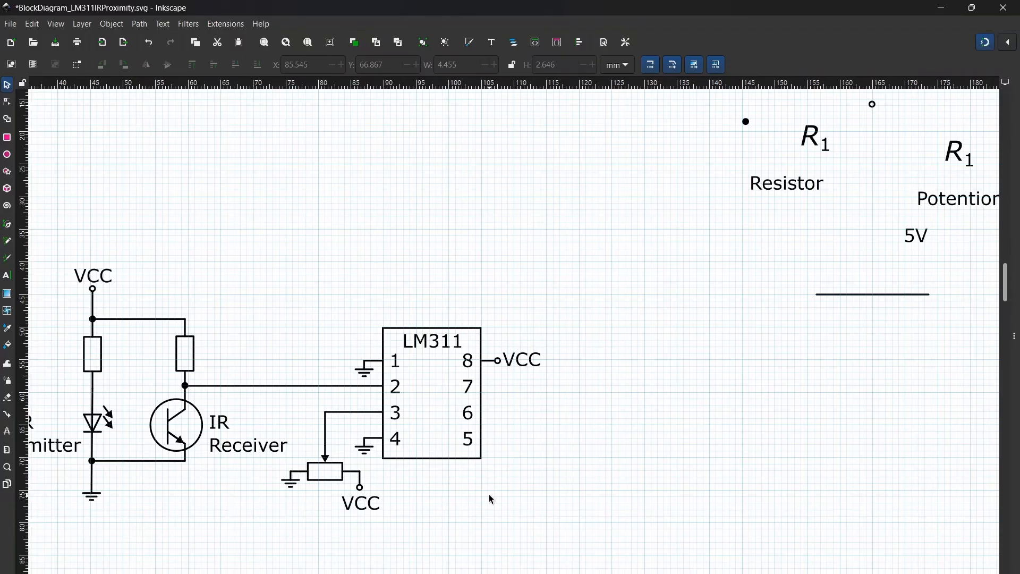
- Copy the IR emitter diode with its arrows and paste it in the empty area right of the LM311
double_click(97, 427)
click(98, 427)
key(ctrl+c)
key(ctrl+v)
click(749, 365)
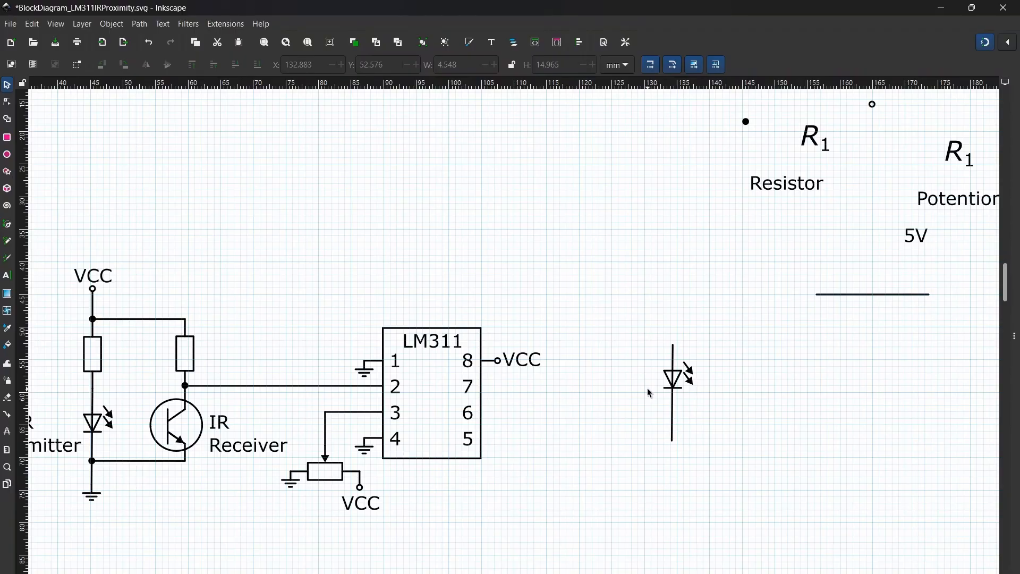
- Rotate the pasted diode symbol 180° and move it closer to the LM311, to about X 121.2, Y 57.5 mm
click(673, 373)
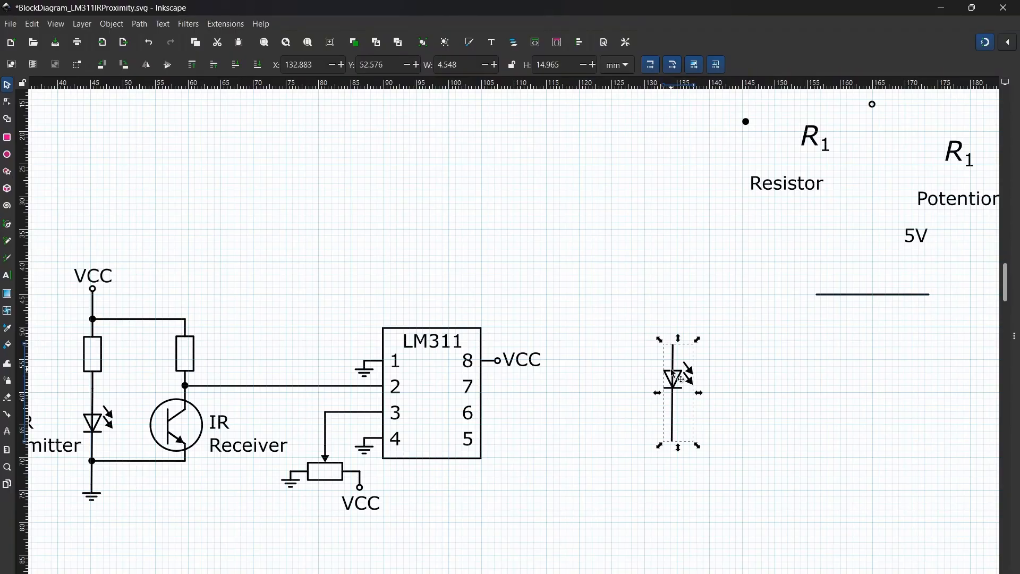
key(ctrl+bracketleft)
key(ctrl+bracketleft)
drag(682, 378, 606, 411)
key(Escape)
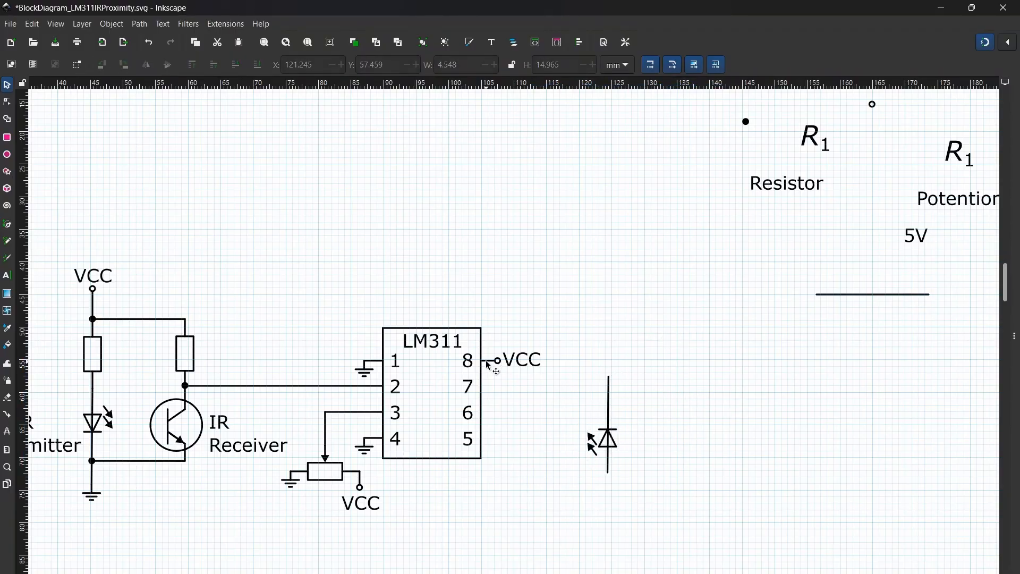
- Copy the pin 8 wire onto pin 7 and move the rotated LED symbol just beyond the copied wire's end
click(486, 361)
scroll(488, 378, up, 5)
key(ctrl+c)
key(ctrl+v)
drag(490, 340, 489, 425)
key(Escape)
scroll(490, 424, down, 6)
scroll(505, 451, up, 3)
drag(691, 455, 526, 358)
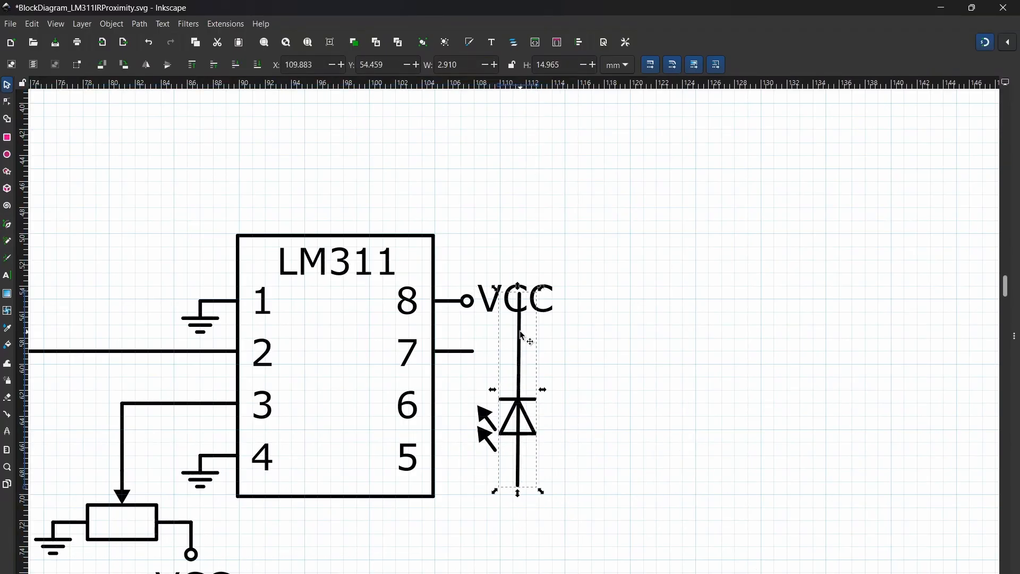
- Shorten the LED's upper lead so it ends at about Y 59 mm and select the whole LED symbol
double_click(521, 334)
double_click(521, 334)
drag(520, 293, 521, 352)
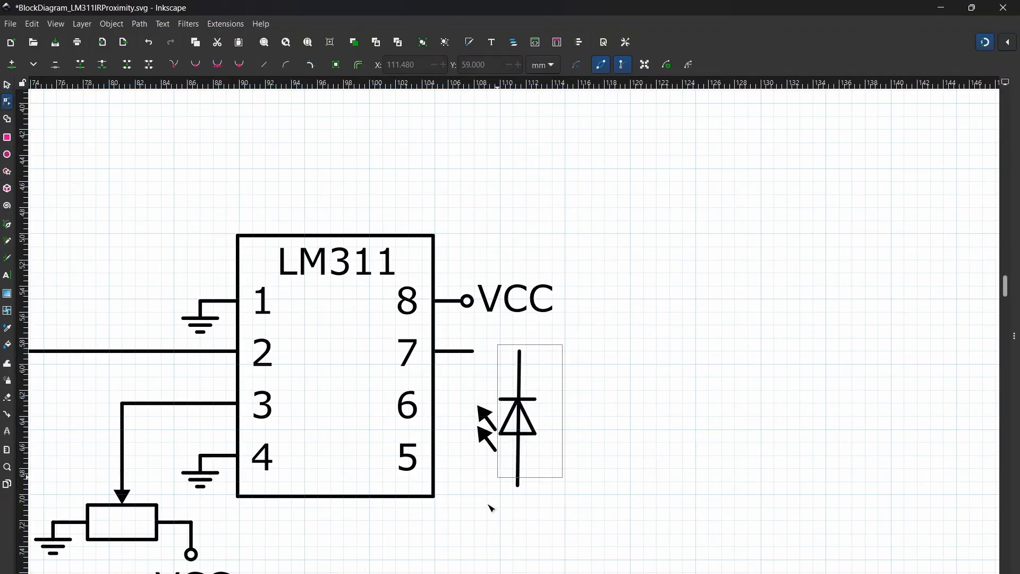
drag(489, 505, 471, 517)
key(Escape)
key(s)
drag(557, 522, 474, 339)
key(ctrl+d)
key(Up)
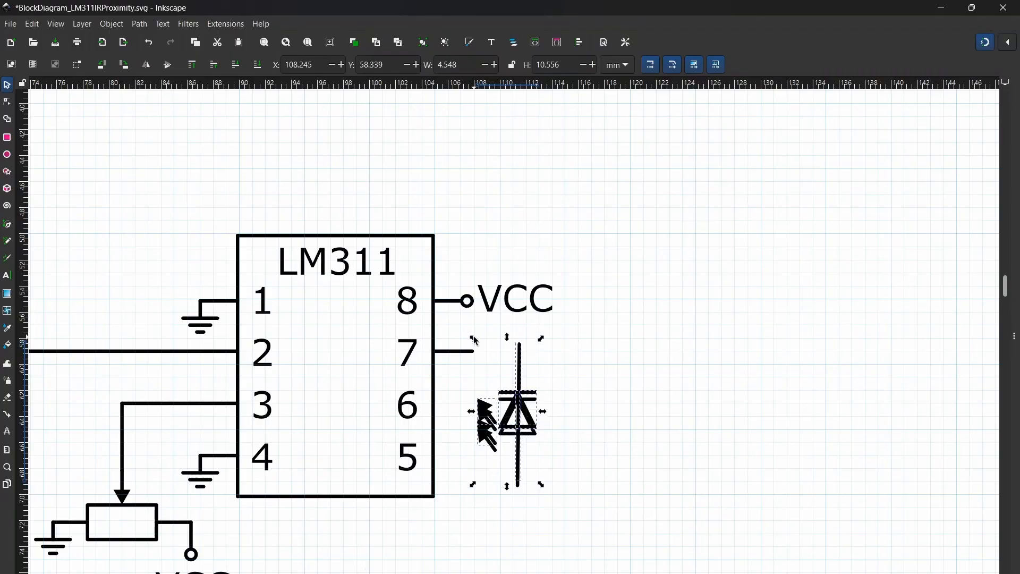
key(ctrl+z)
- Shift the LED symbol so its upper lead's end sits level with the pin 7 wire at about X 111, Y 59 mm
mouse_move(519, 399)
mouse_down()
mouse_move(562, 400)
mouse_move(514, 403)
mouse_up()
scroll(513, 397, up, 3)
drag(524, 311, 519, 302)
scroll(607, 387, down, 2)
key(Escape)
- Extend the pin 7 wire horizontally until it meets the LED's upper lead at about X 111 mm
scroll(638, 366, up, 3)
double_click(251, 268)
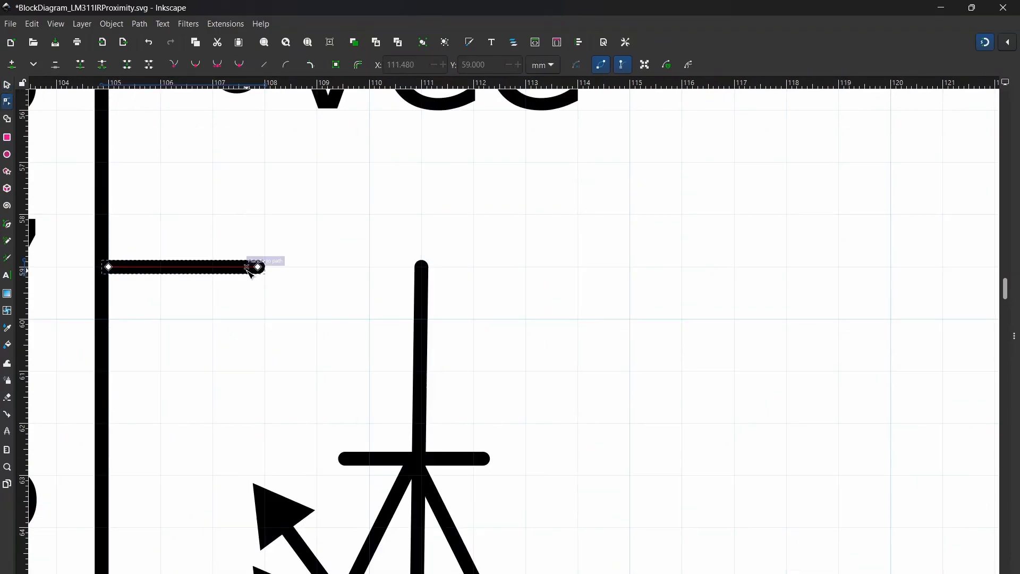
drag(258, 267, 423, 268)
key(s)
key(Escape)
scroll(481, 426, down, 4)
- Select the complete LED symbol with its arrows and flip it horizontally so the arrows point away from the LM311
drag(514, 525, 679, 506)
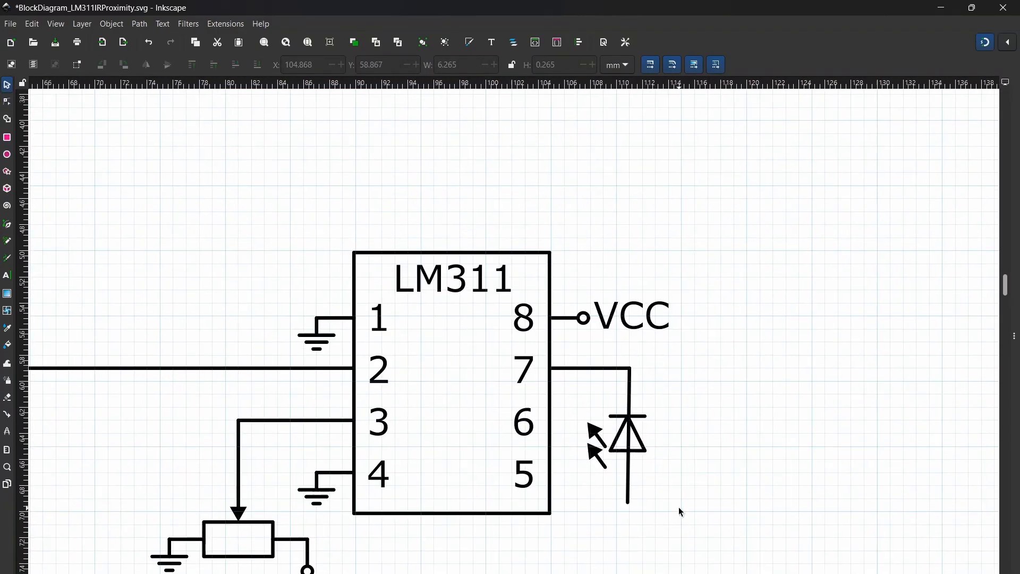
click(646, 449)
key(Escape)
click(611, 447)
double_click(612, 446)
click(146, 66)
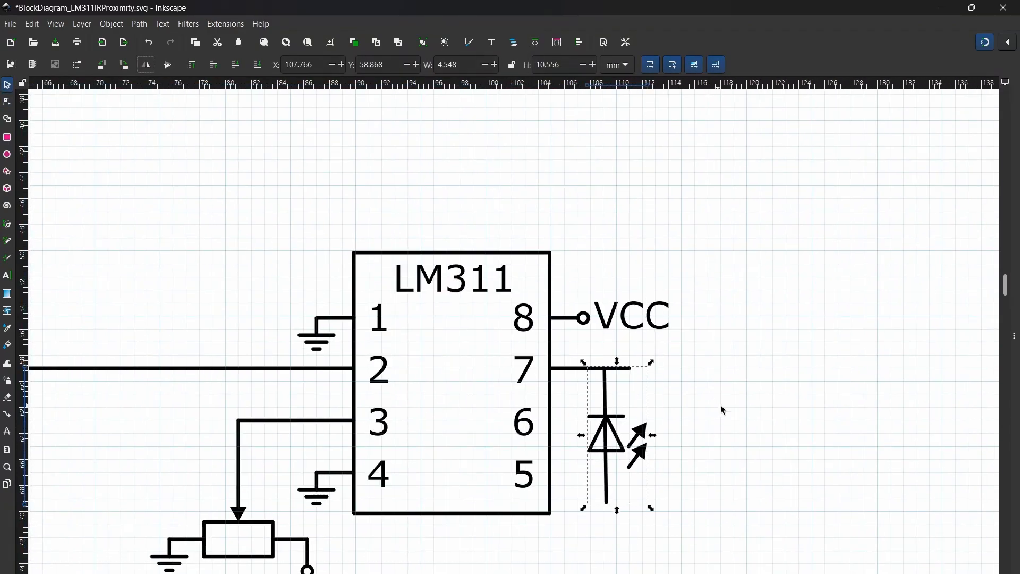
- Shorten the pin 7 wire so it ends exactly at the flipped LED's upper lead
mouse_move(350, 456)
mouse_down()
mouse_move(417, 301)
mouse_move(338, 445)
mouse_up()
key(Escape)
double_click(605, 358)
drag(617, 358, 603, 477)
key(s)
key(Escape)
- Duplicate the pin 8 terminal circle and attach the copy to the lower end of the LED's lead
scroll(636, 471, down, 1)
click(588, 357)
key(ctrl+d)
scroll(607, 497, up, 4)
scroll(725, 494, down, 2)
- Duplicate the pin 8 VCC label and center the copy under the LED's terminal circle at about X 106.3, Y 70.9 mm
click(702, 216)
key(ctrl+d)
drag(703, 216, 681, 505)
scroll(681, 505, down, 4)
drag(680, 404, 668, 409)
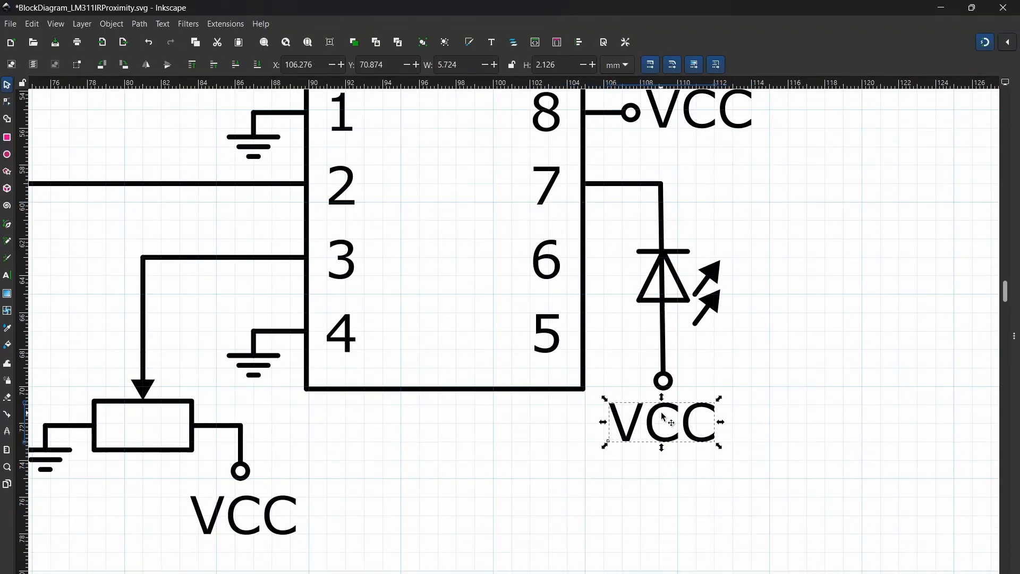
click(806, 435)
- Move the whole IR emitter/receiver circuit to about X 32.9, Y 41.1 mm so its collector junction meets the pin 2 wire
scroll(812, 416, down, 4)
scroll(752, 461, up, 1)
key(ctrl+z)
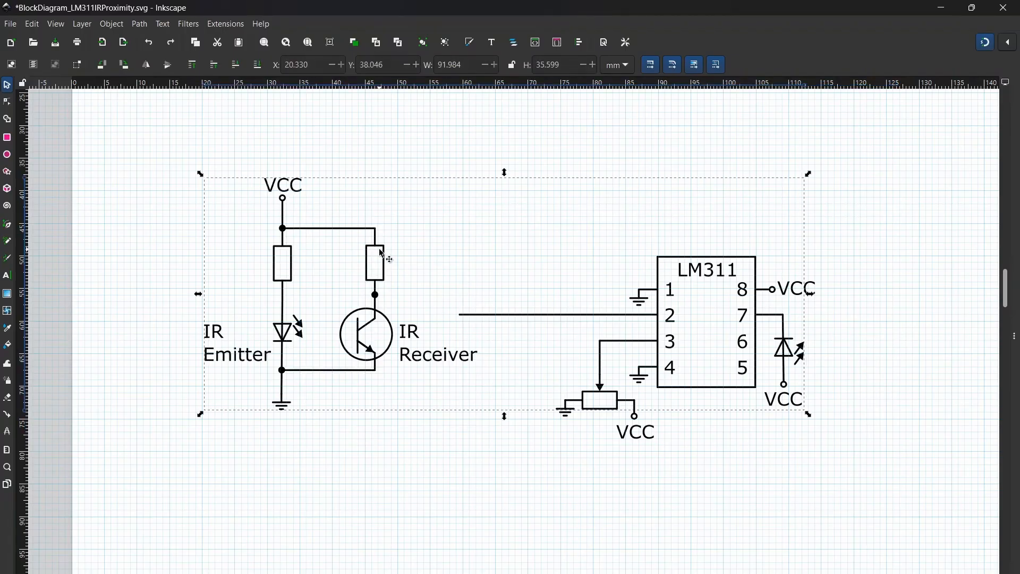
double_click(381, 250)
drag(168, 146, 481, 441)
drag(381, 249, 467, 269)
scroll(456, 301, up, 4)
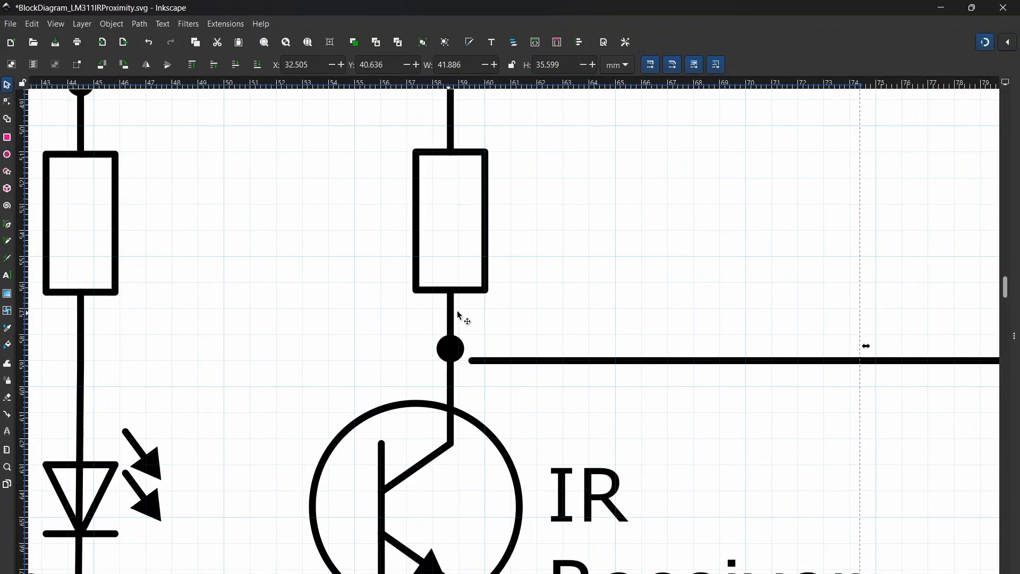
drag(456, 313, 476, 324)
scroll(181, 406, down, 2)
click(182, 407)
scroll(405, 425, down, 3)
drag(682, 483, 647, 443)
scroll(462, 465, down, 1)
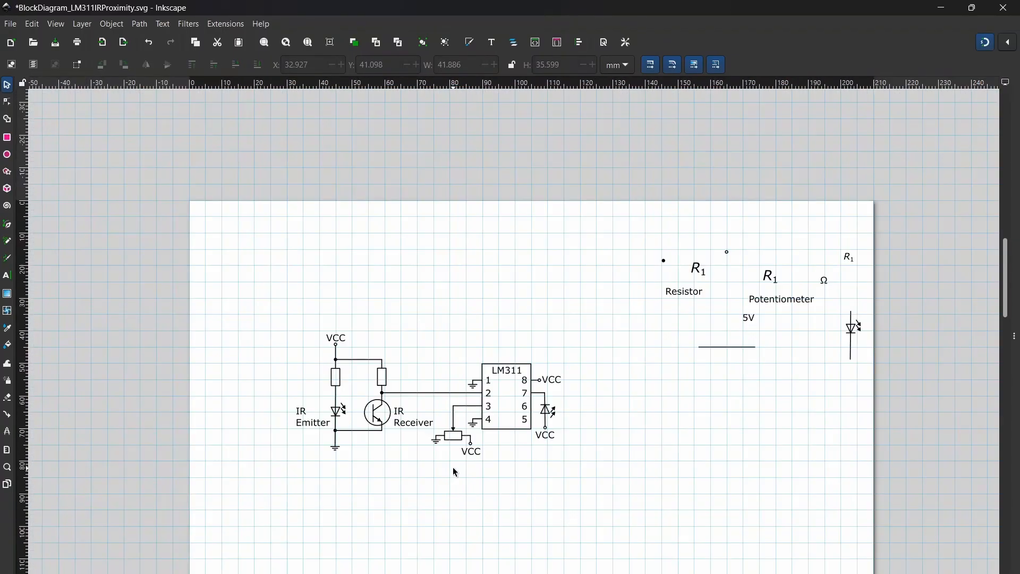
- Adjust the position of the VCC label beneath the pin 7 LED
scroll(386, 435, up, 2)
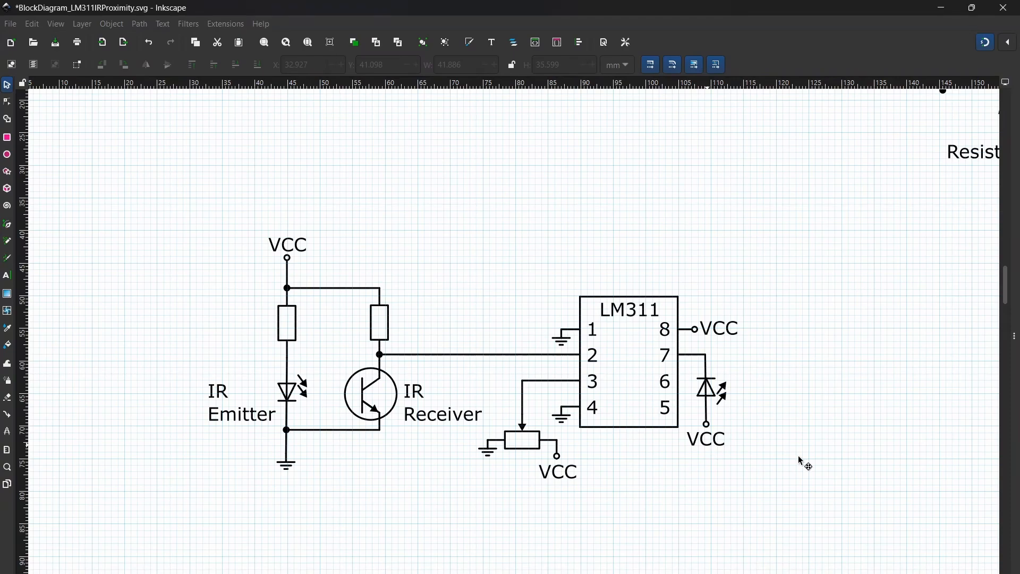
click(711, 444)
drag(709, 445, 699, 442)
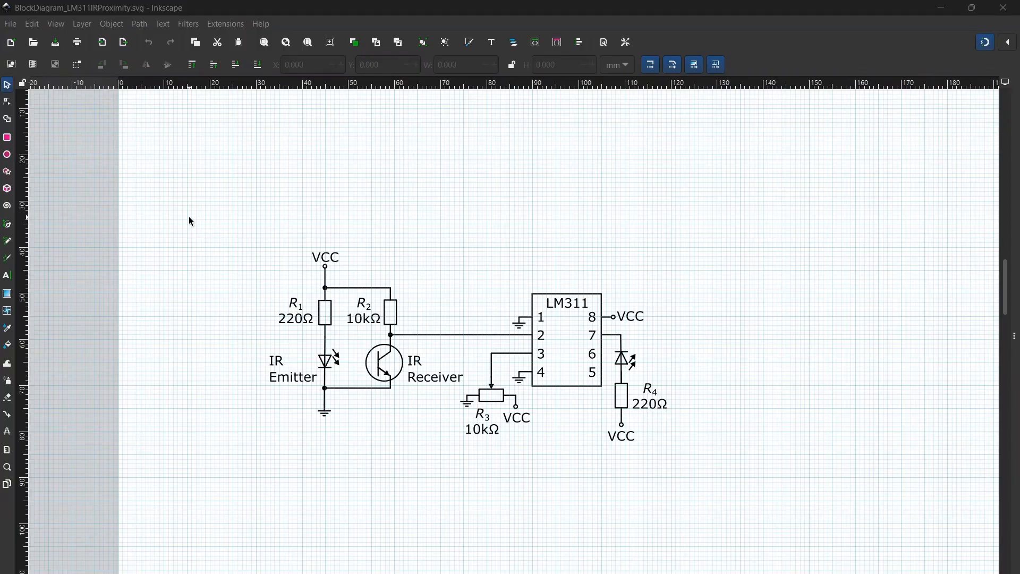
- Select every part of the finished circuit diagram, from the IR emitter to the R4 branch
ctrl+scroll(208, 250, down, 2)
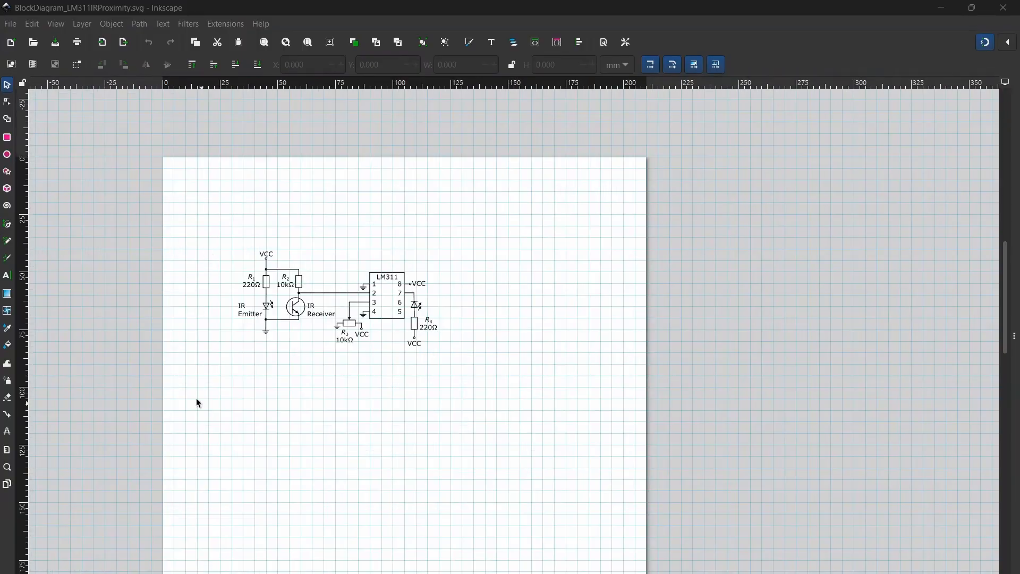
scroll(292, 524, down, 5)
scroll(523, 502, up, 6)
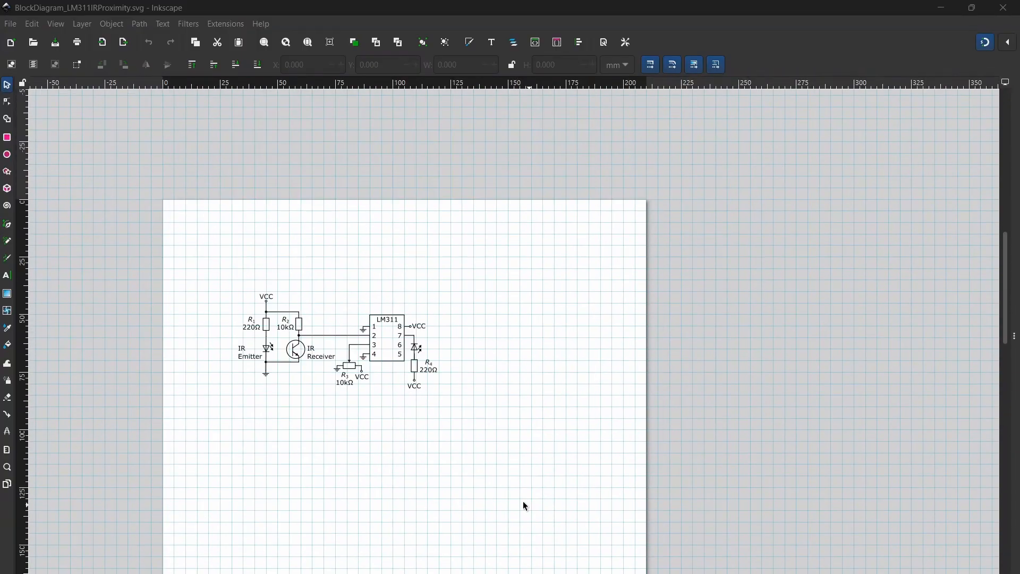
ctrl+scroll(231, 451, up, 2)
scroll(223, 410, up, 2)
drag(133, 123, 738, 520)
click(328, 456)
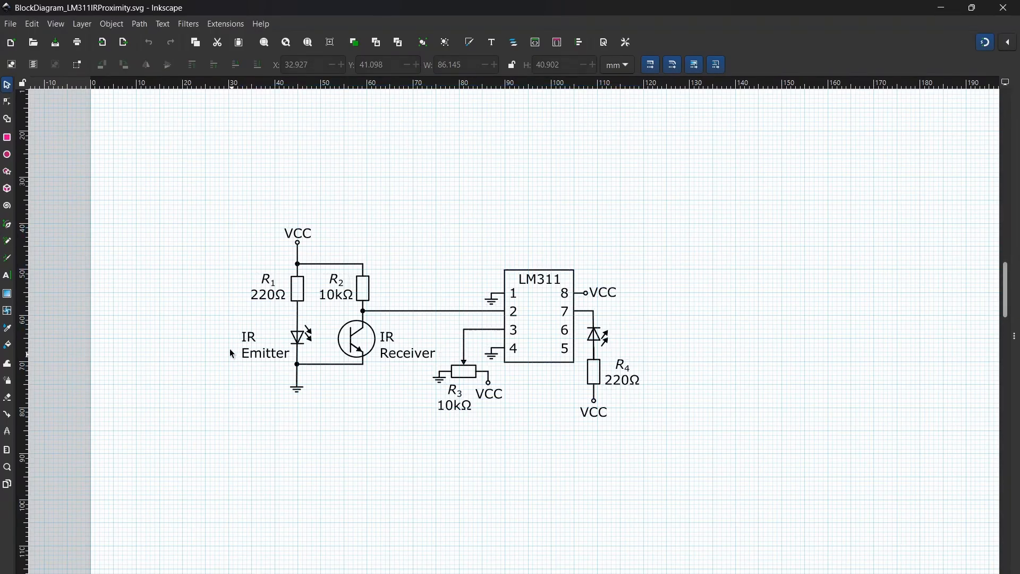
drag(202, 196, 768, 499)
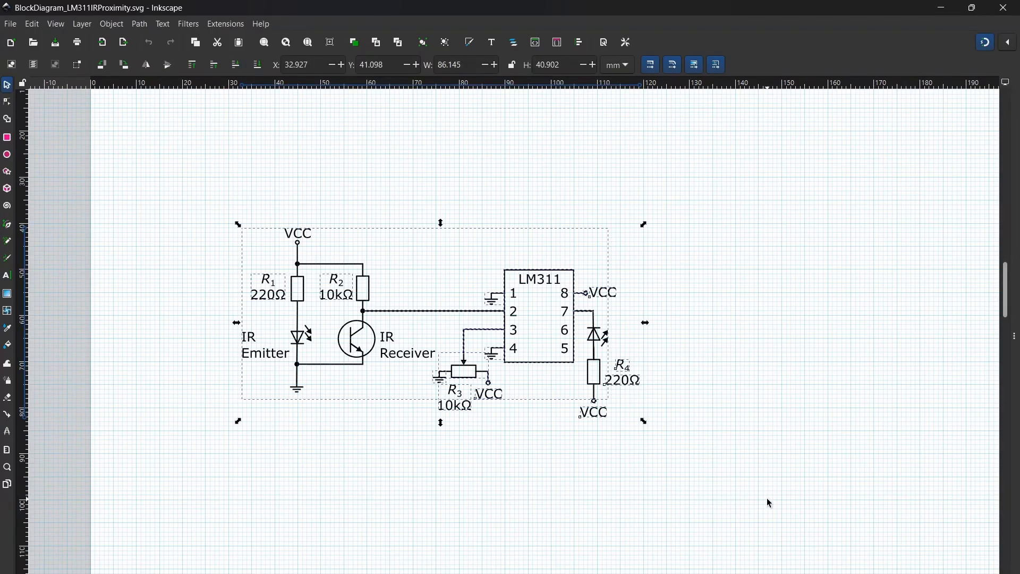
drag(117, 147, 686, 506)
drag(158, 170, 725, 510)
- Export the selected diagram as the PDF file use17716.pdf
click(11, 25)
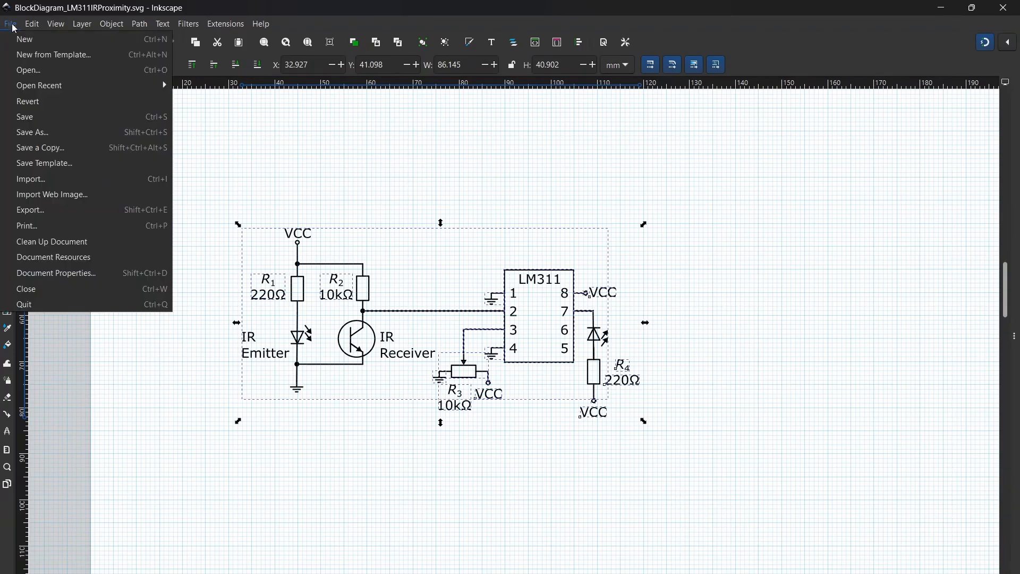
click(105, 215)
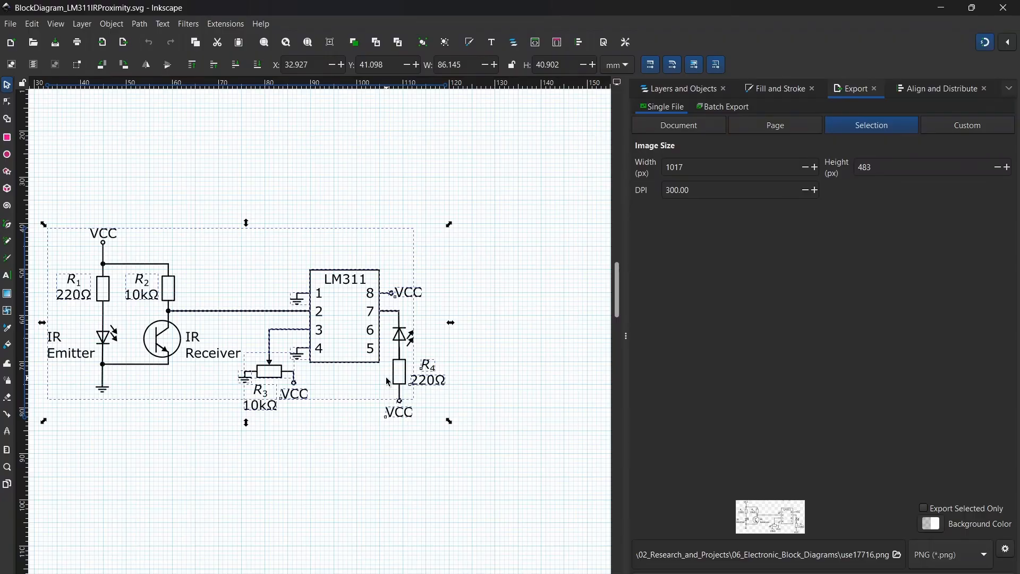
double_click(698, 195)
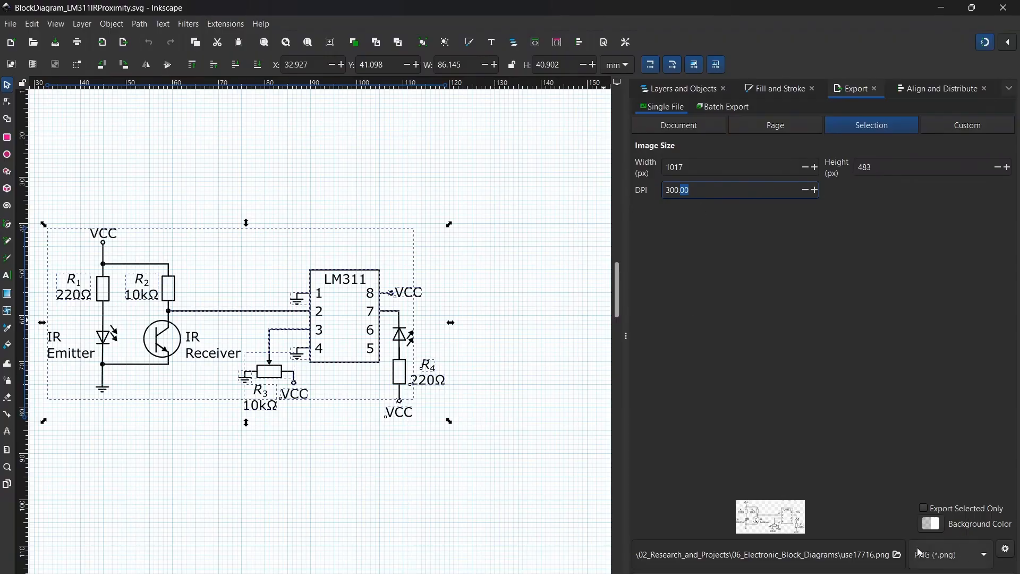
click(933, 561)
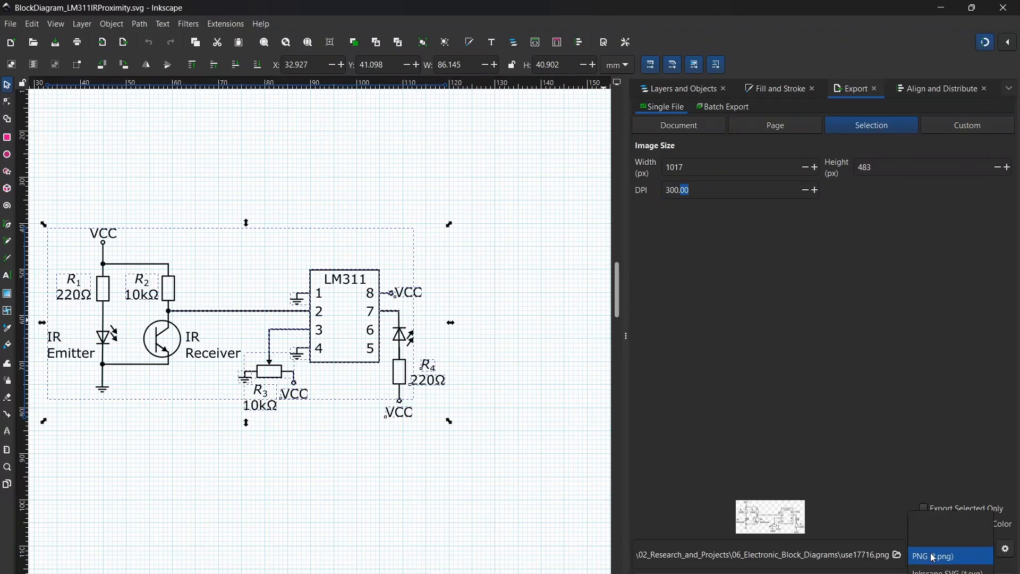
scroll(932, 565, down, 2)
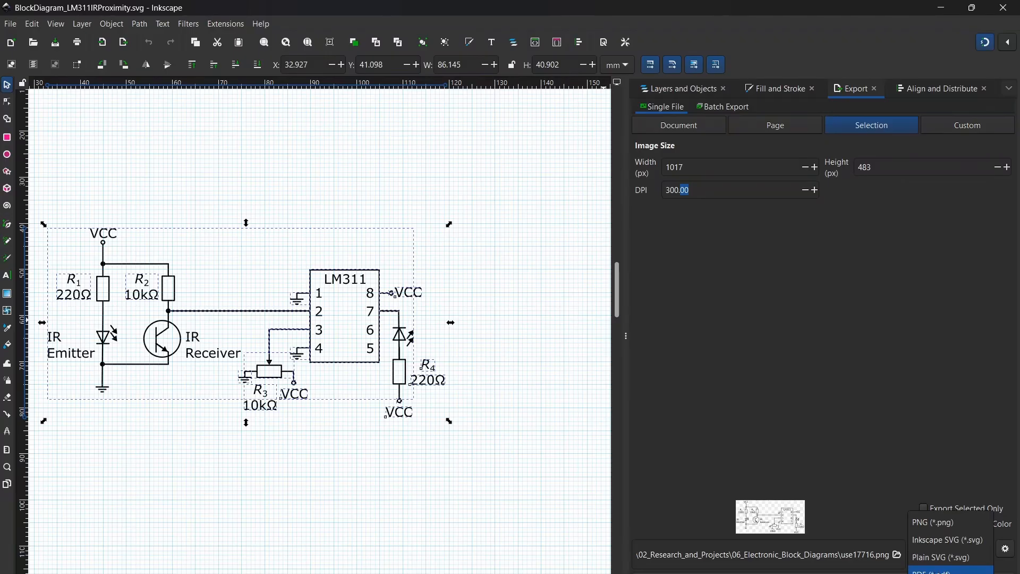
click(951, 571)
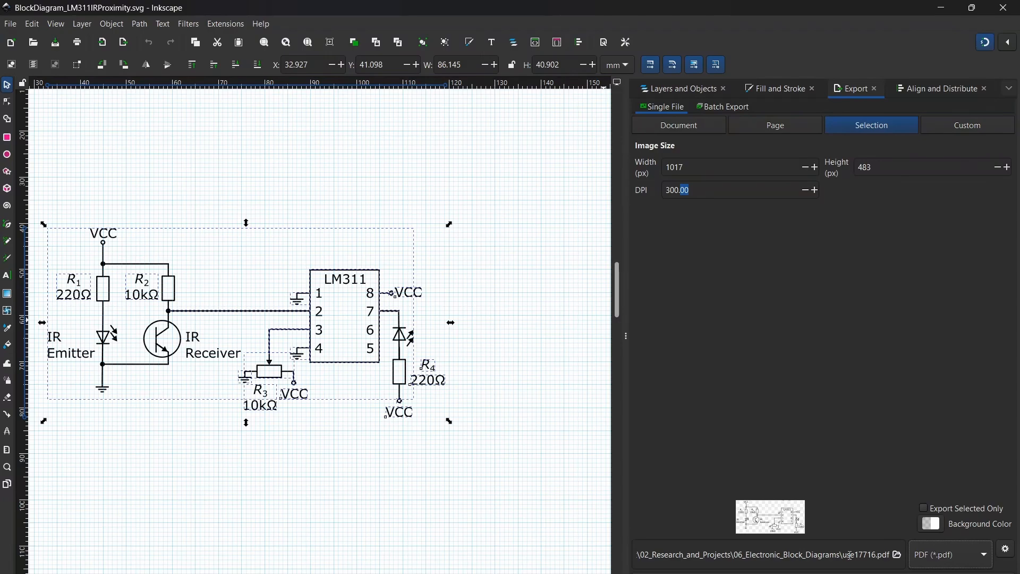
click(972, 573)
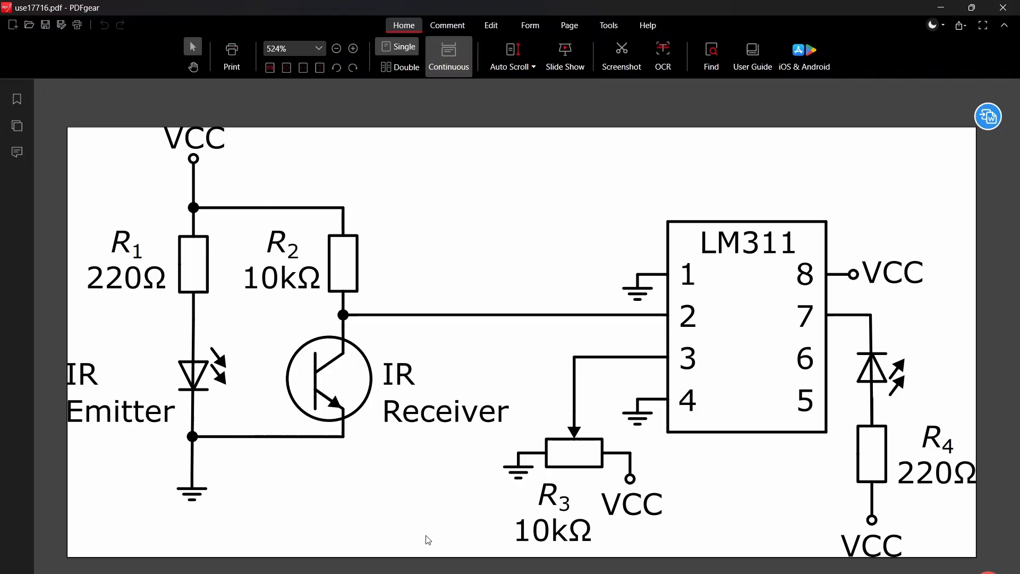
- Examine the line and text sharpness of the exported use17716.pdf at high magnification in PDFgear
scroll(154, 260, up, 5)
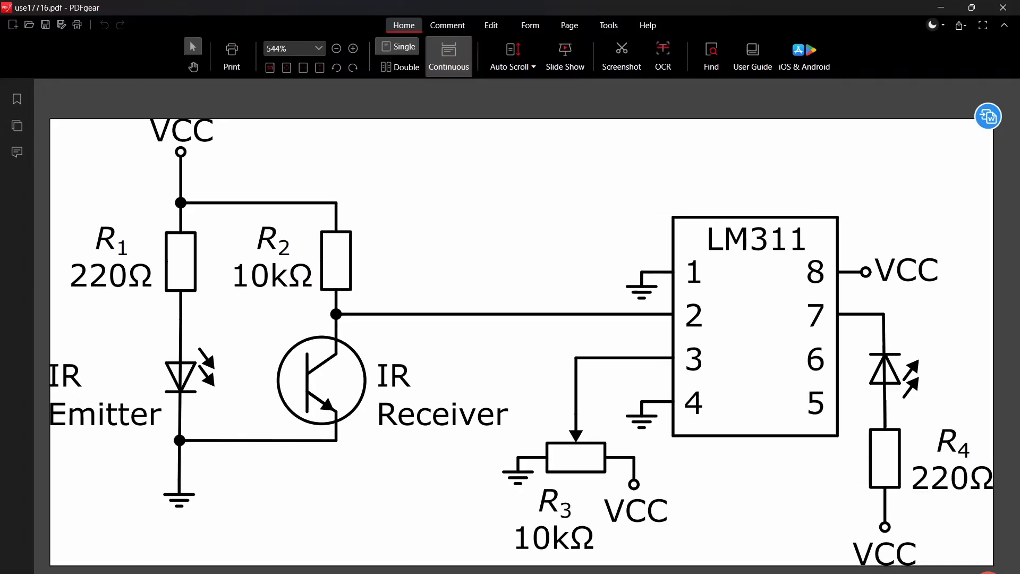
scroll(154, 260, up, 5)
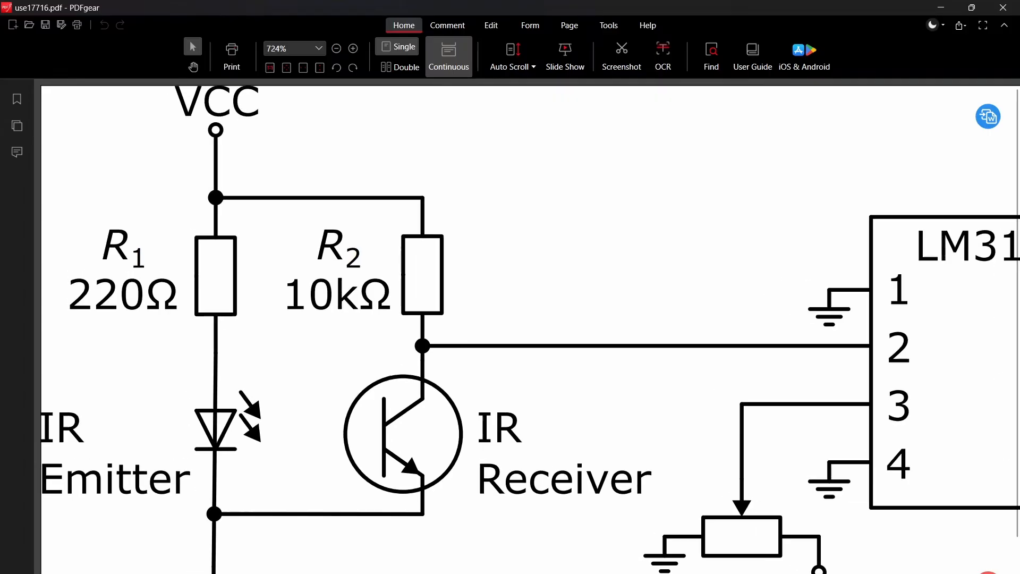
scroll(154, 259, up, 3)
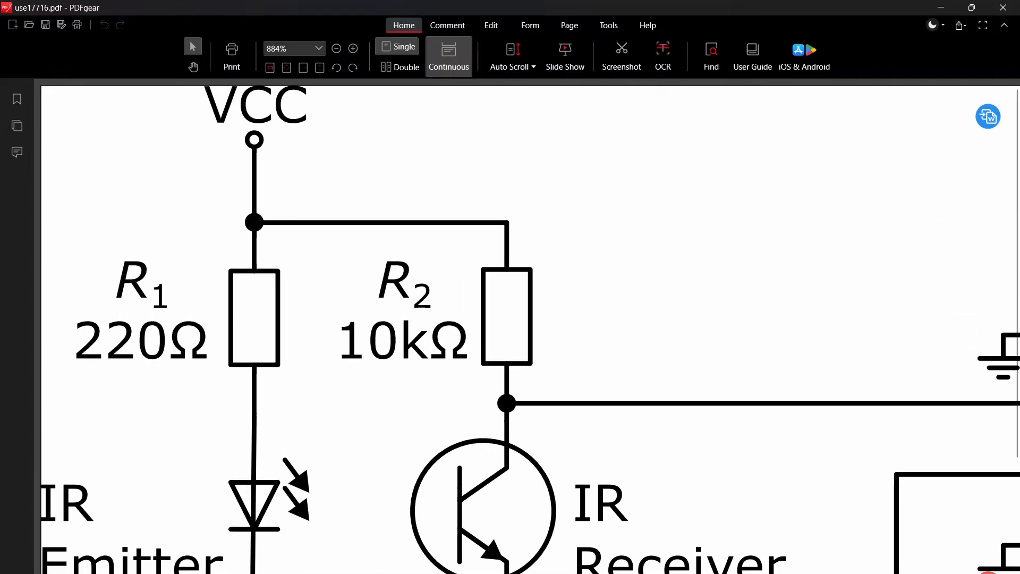